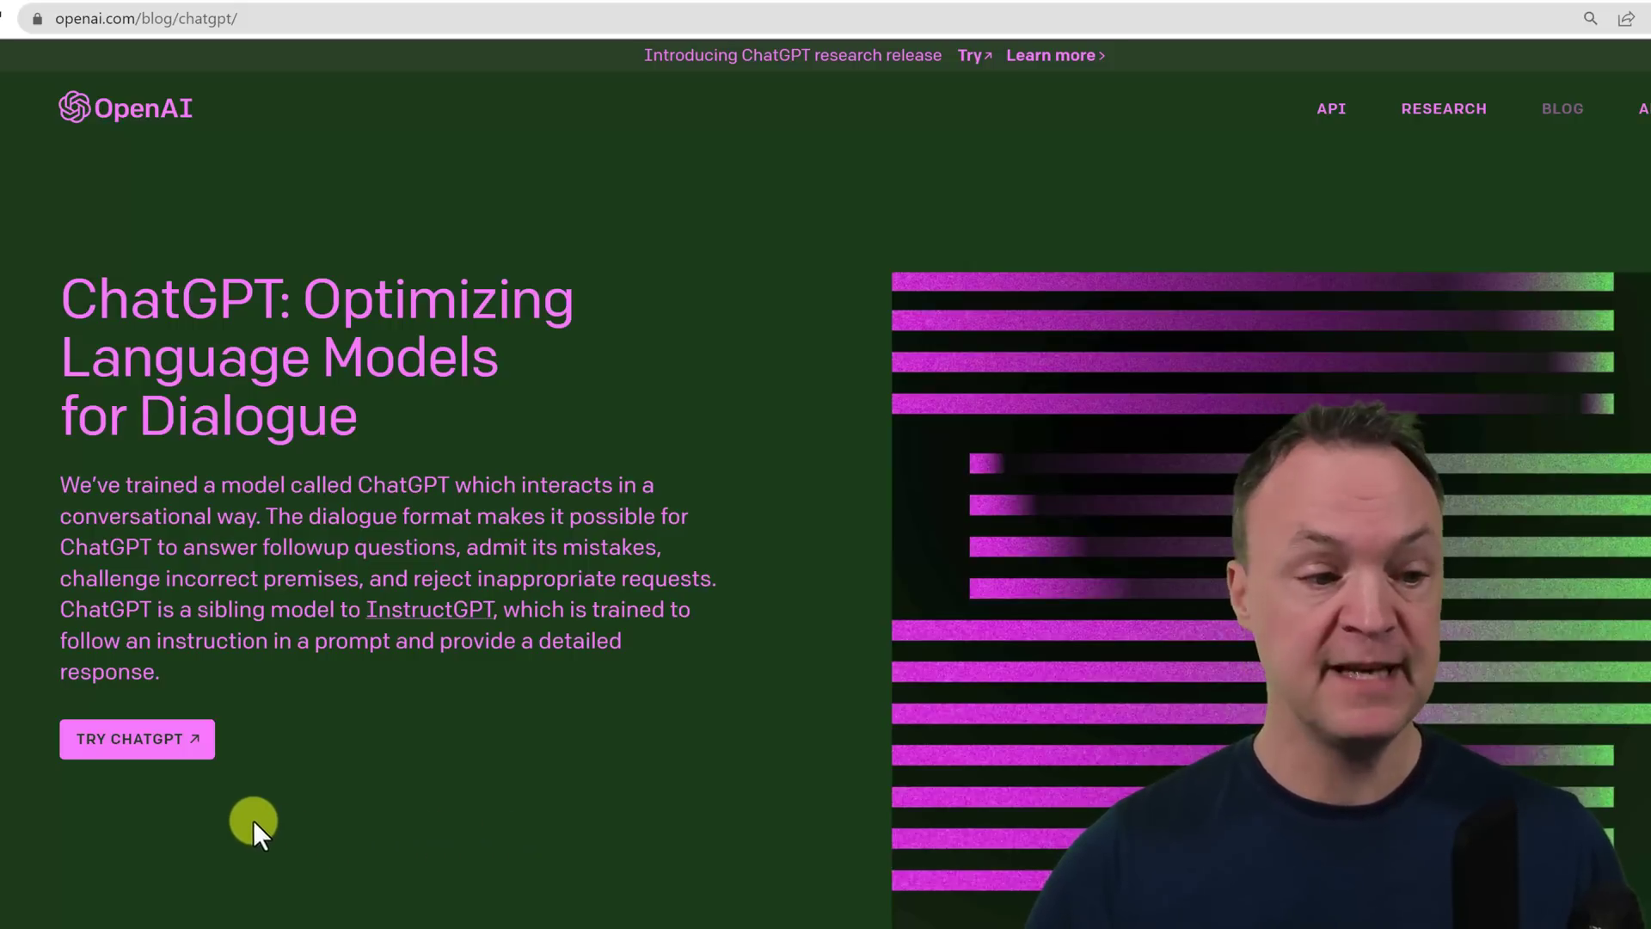
Sign up for ChatGPT with a Google account, confirming the name and verifying the phone
{"action": "left_click", "coordinate": [177, 755]}
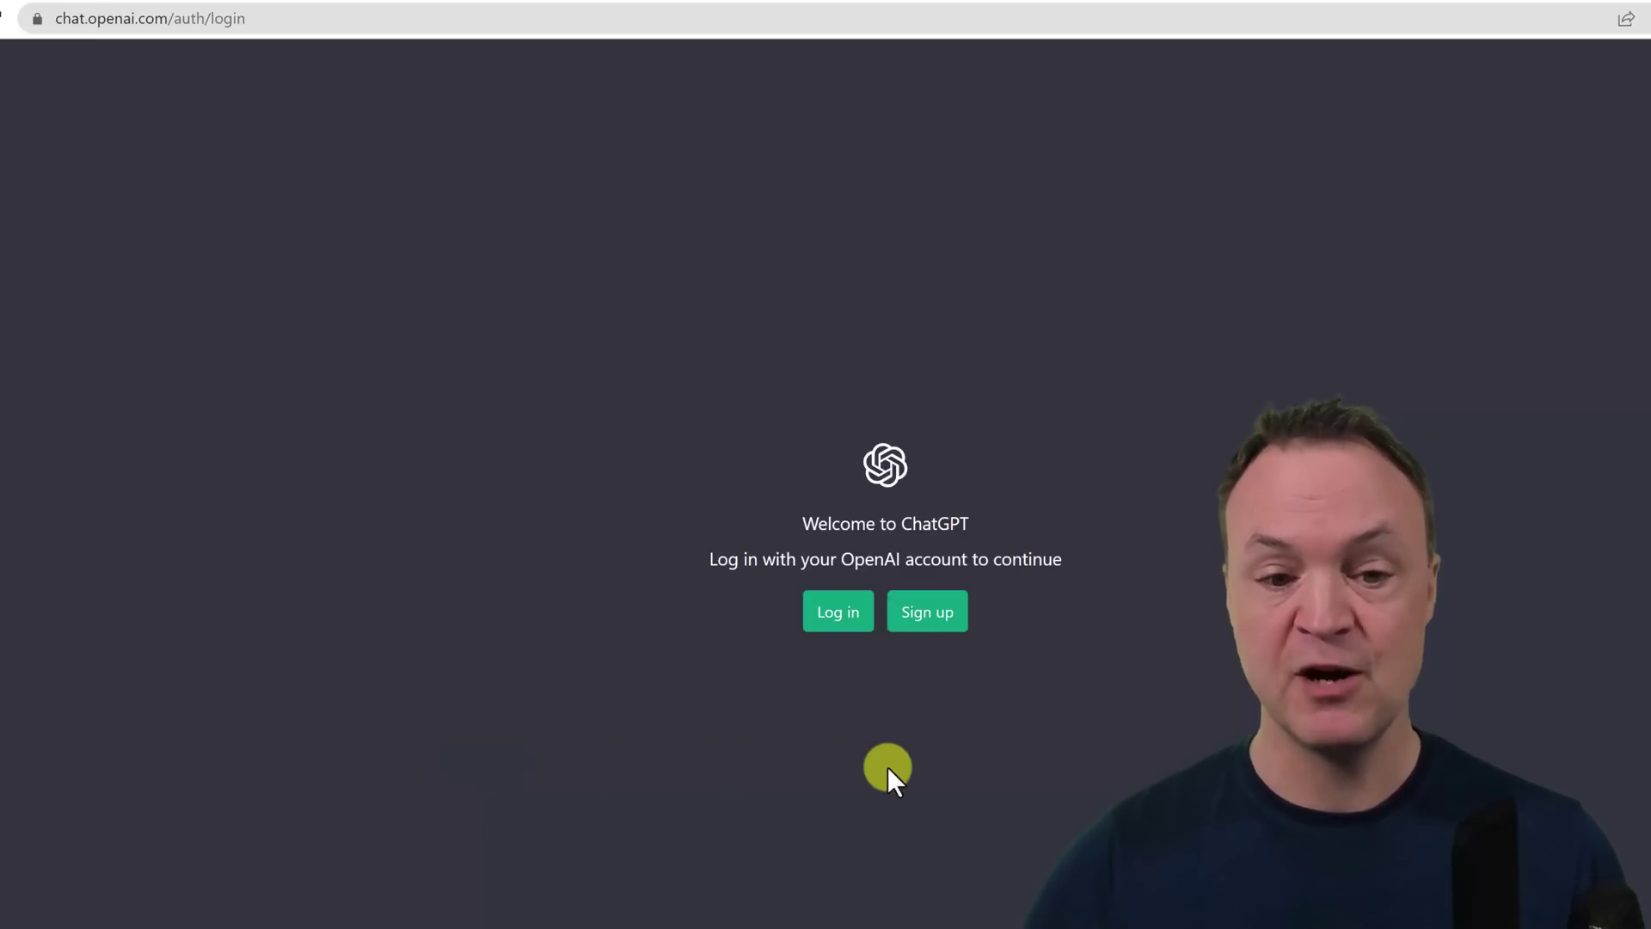
{"action": "left_click", "coordinate": [927, 612]}
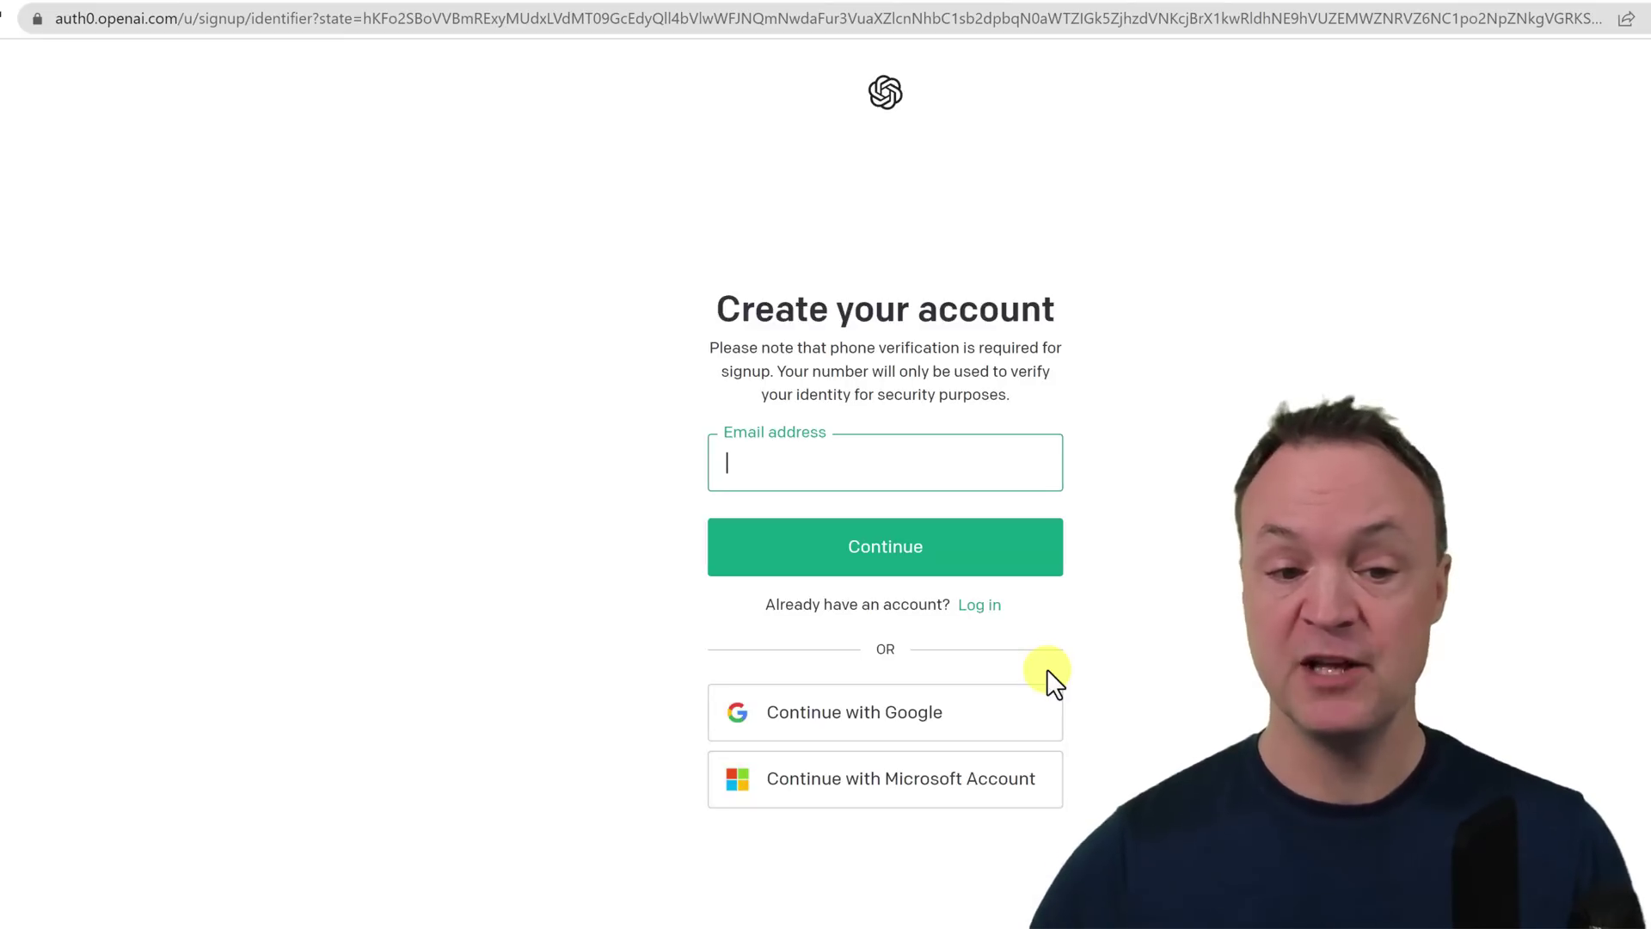
{"action": "left_click", "coordinate": [922, 730]}
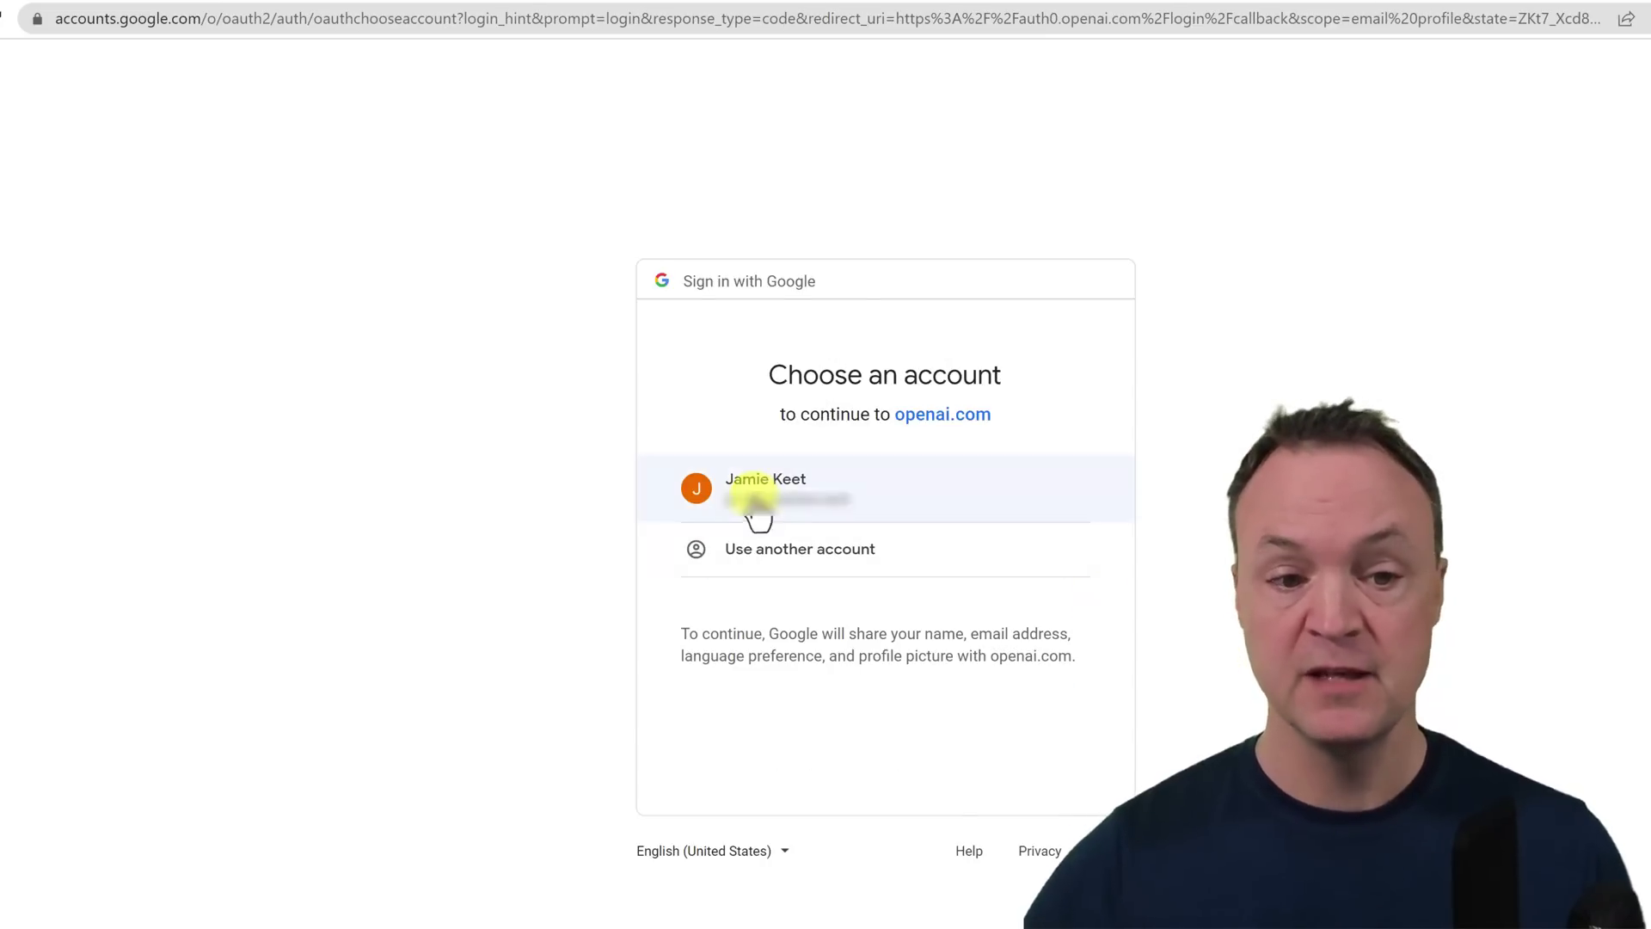
{"action": "left_click", "coordinate": [765, 497]}
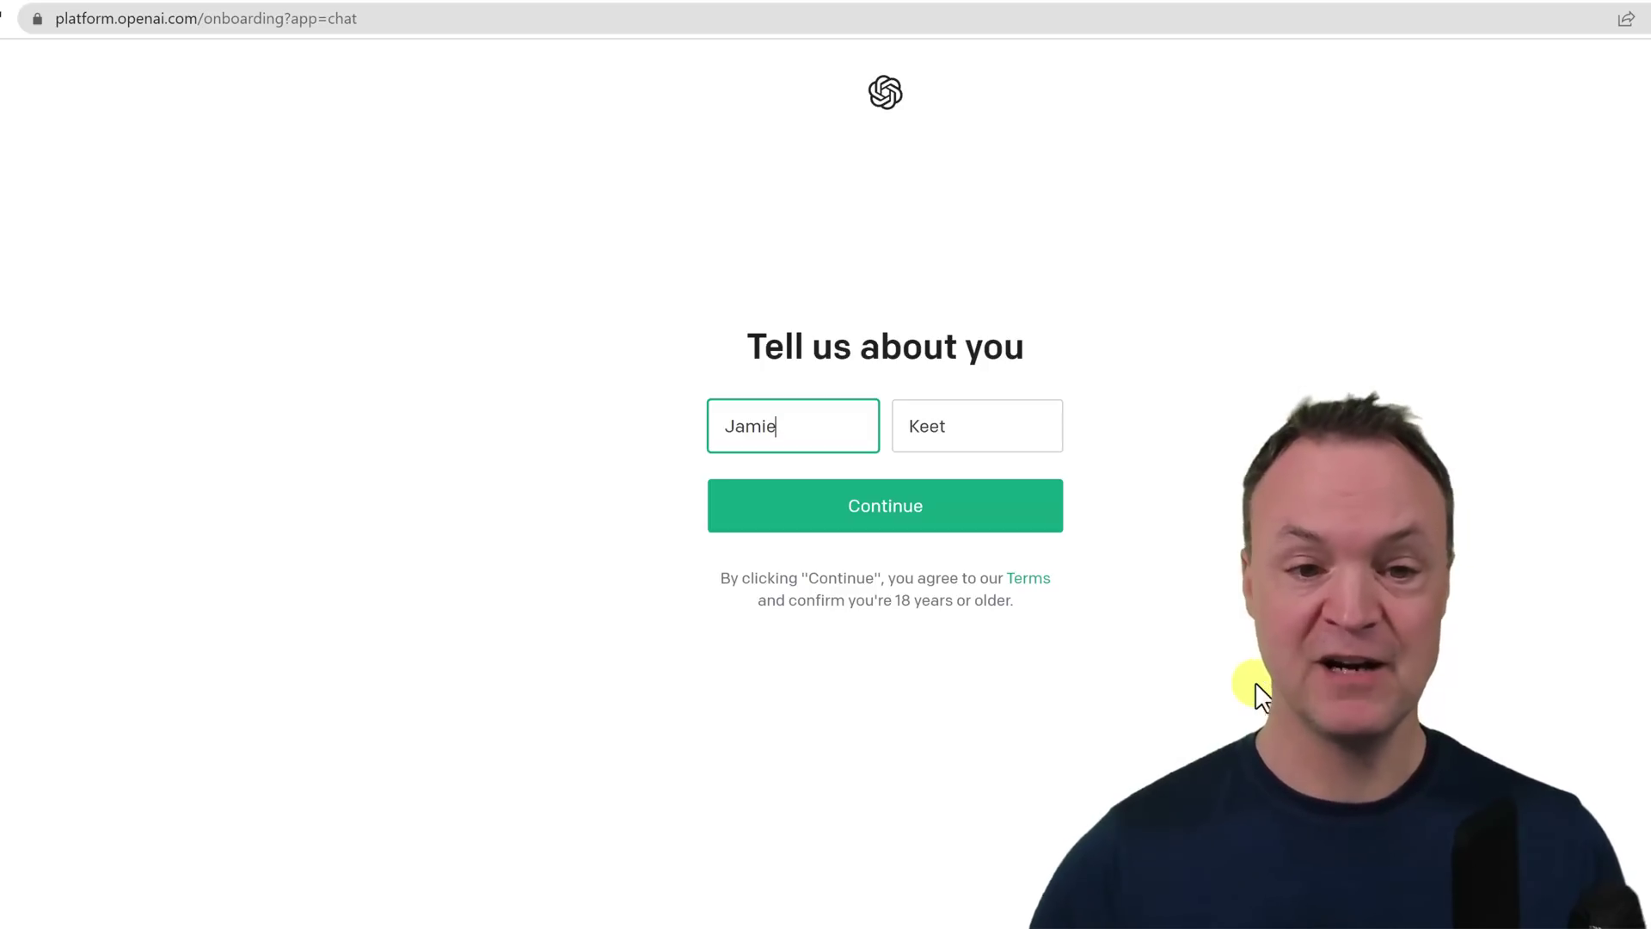
{"action": "left_click", "coordinate": [885, 506]}
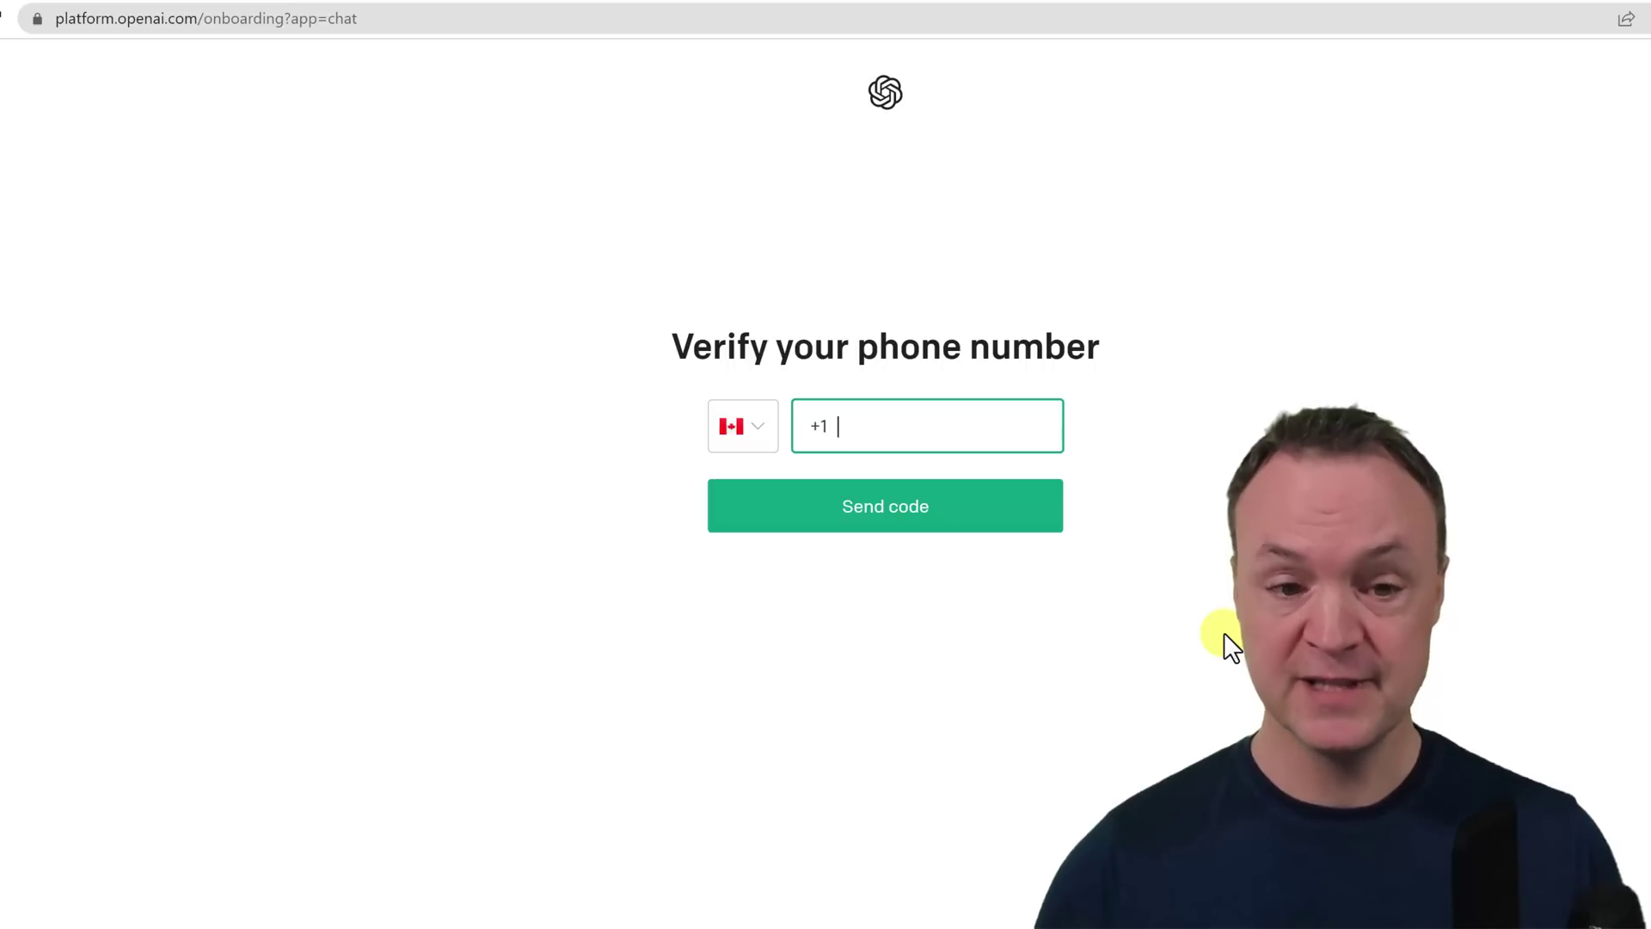
{"action": "type", "text": "[phone number]"}
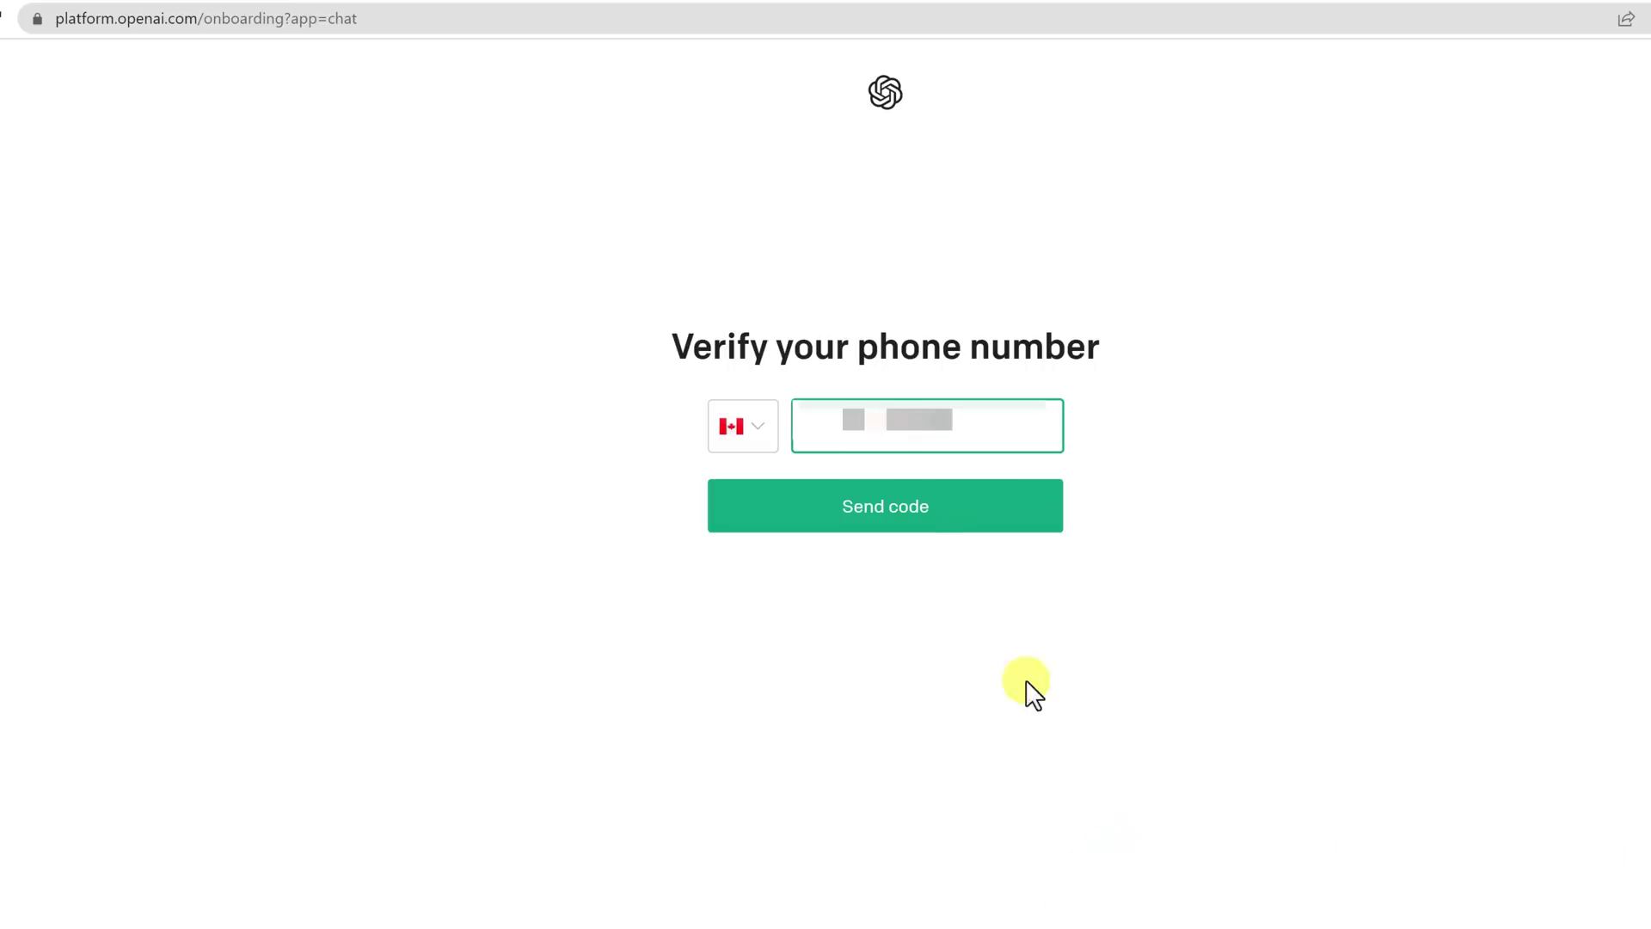
{"action": "left_click", "coordinate": [885, 506]}
{"action": "type", "text": "80 "}
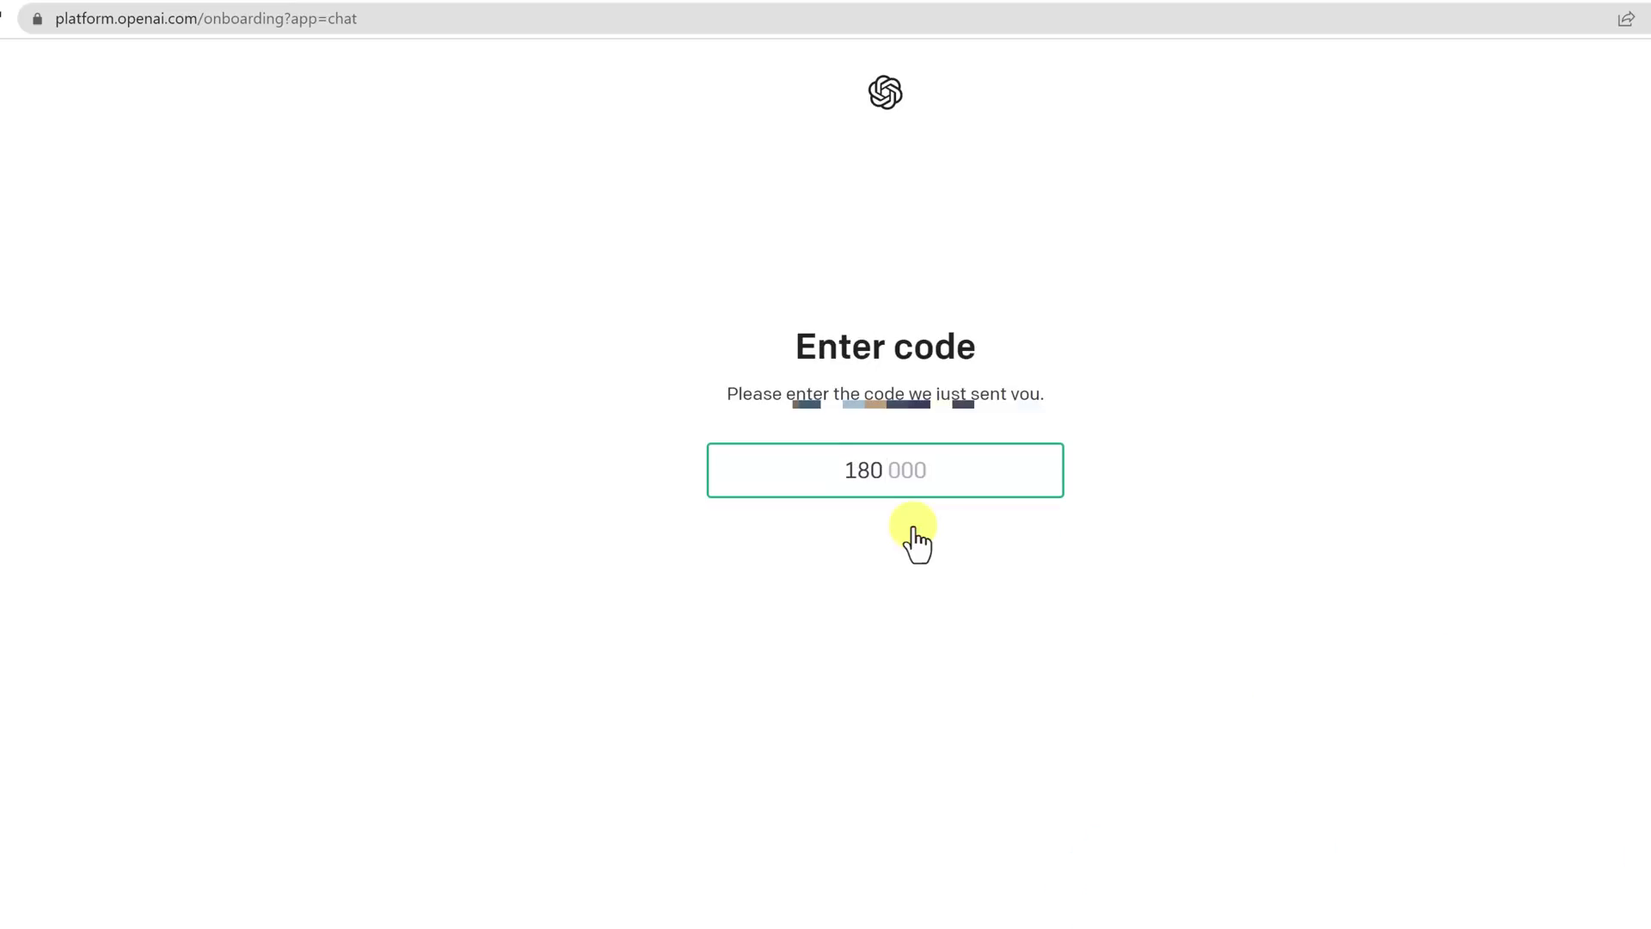
{"action": "type", "text": "484"}
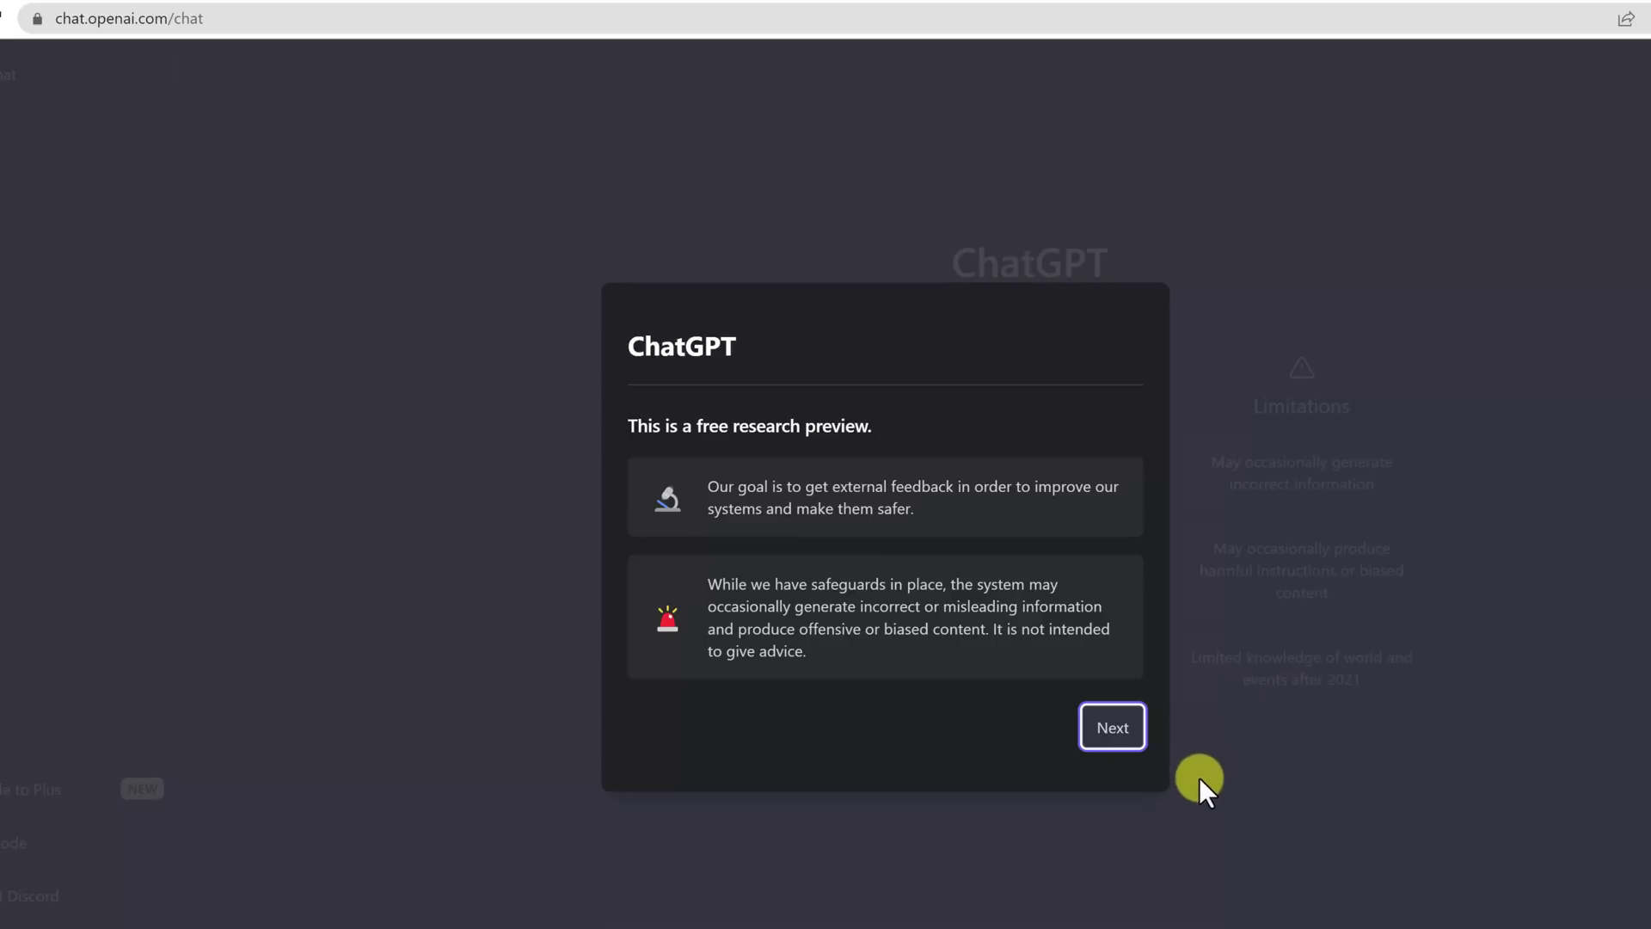
Dismiss the three welcome notices, then view and close the Free and Plus plans overview
{"action": "left_click", "coordinate": [1116, 729]}
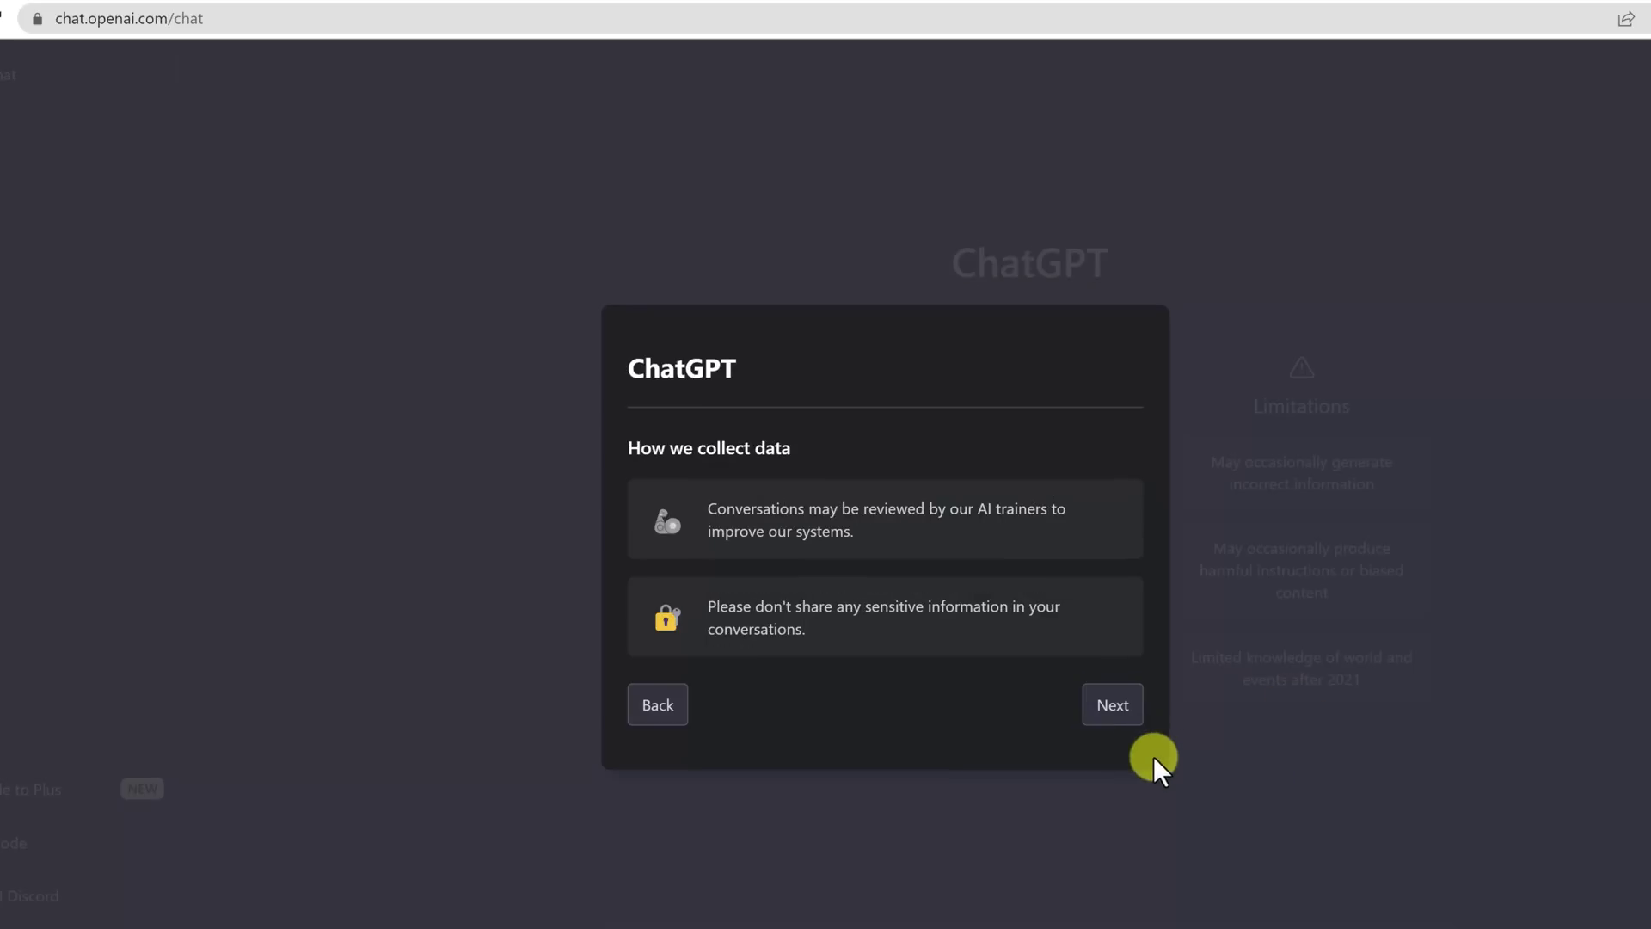
{"action": "left_click", "coordinate": [1117, 708]}
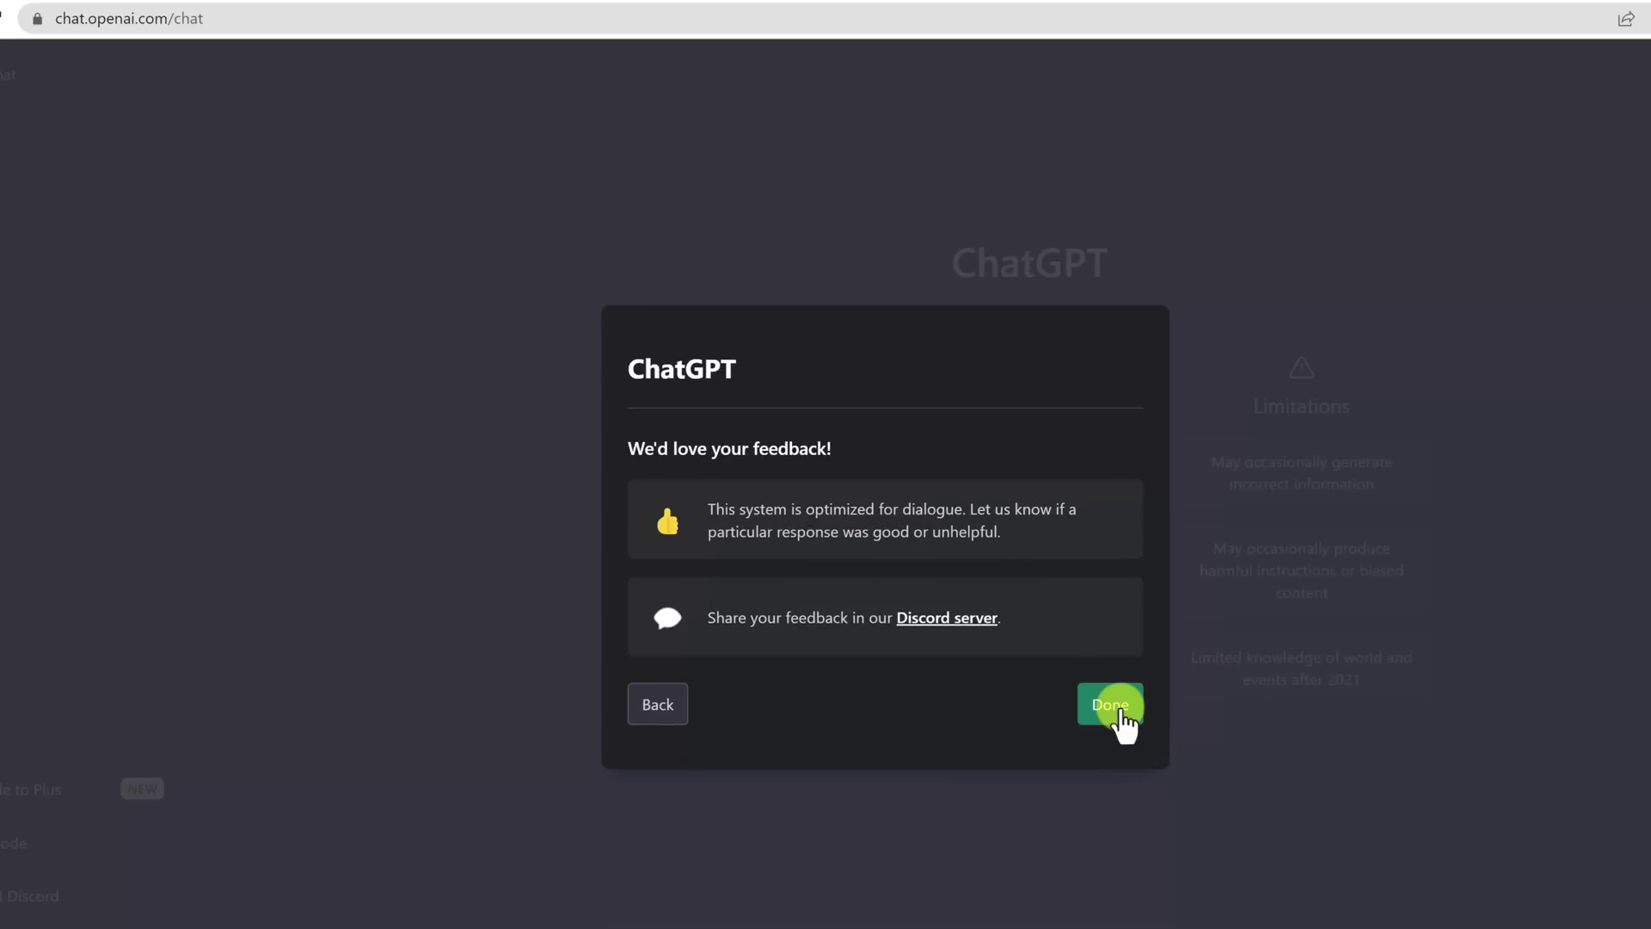
{"action": "left_click", "coordinate": [1112, 706]}
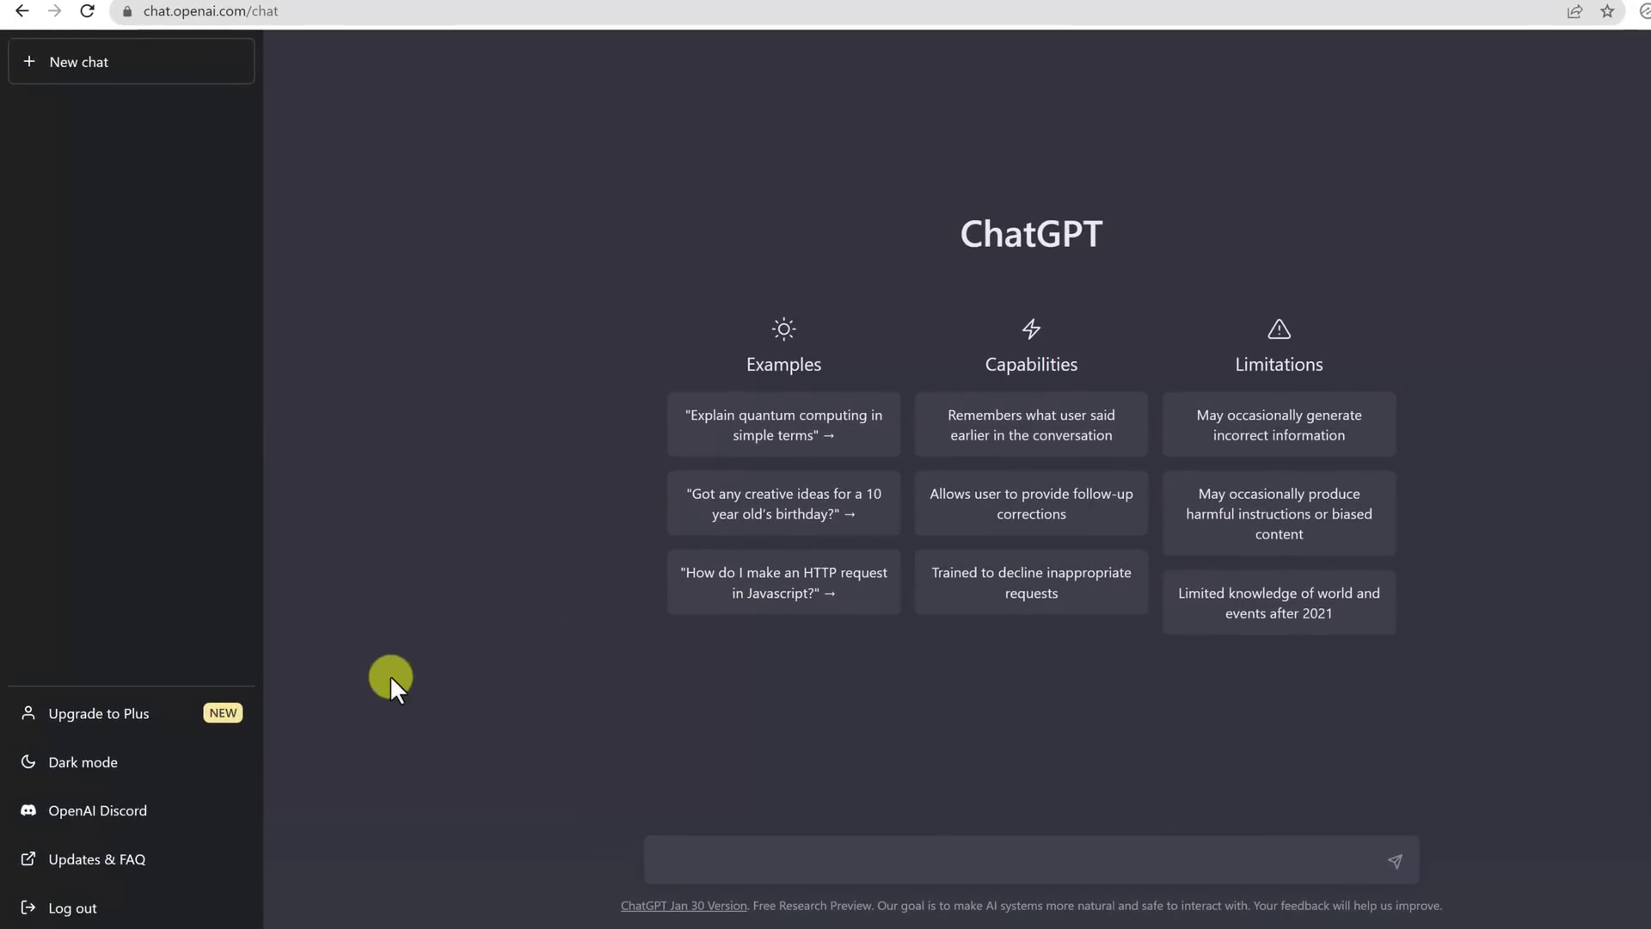
{"action": "left_click", "coordinate": [154, 723]}
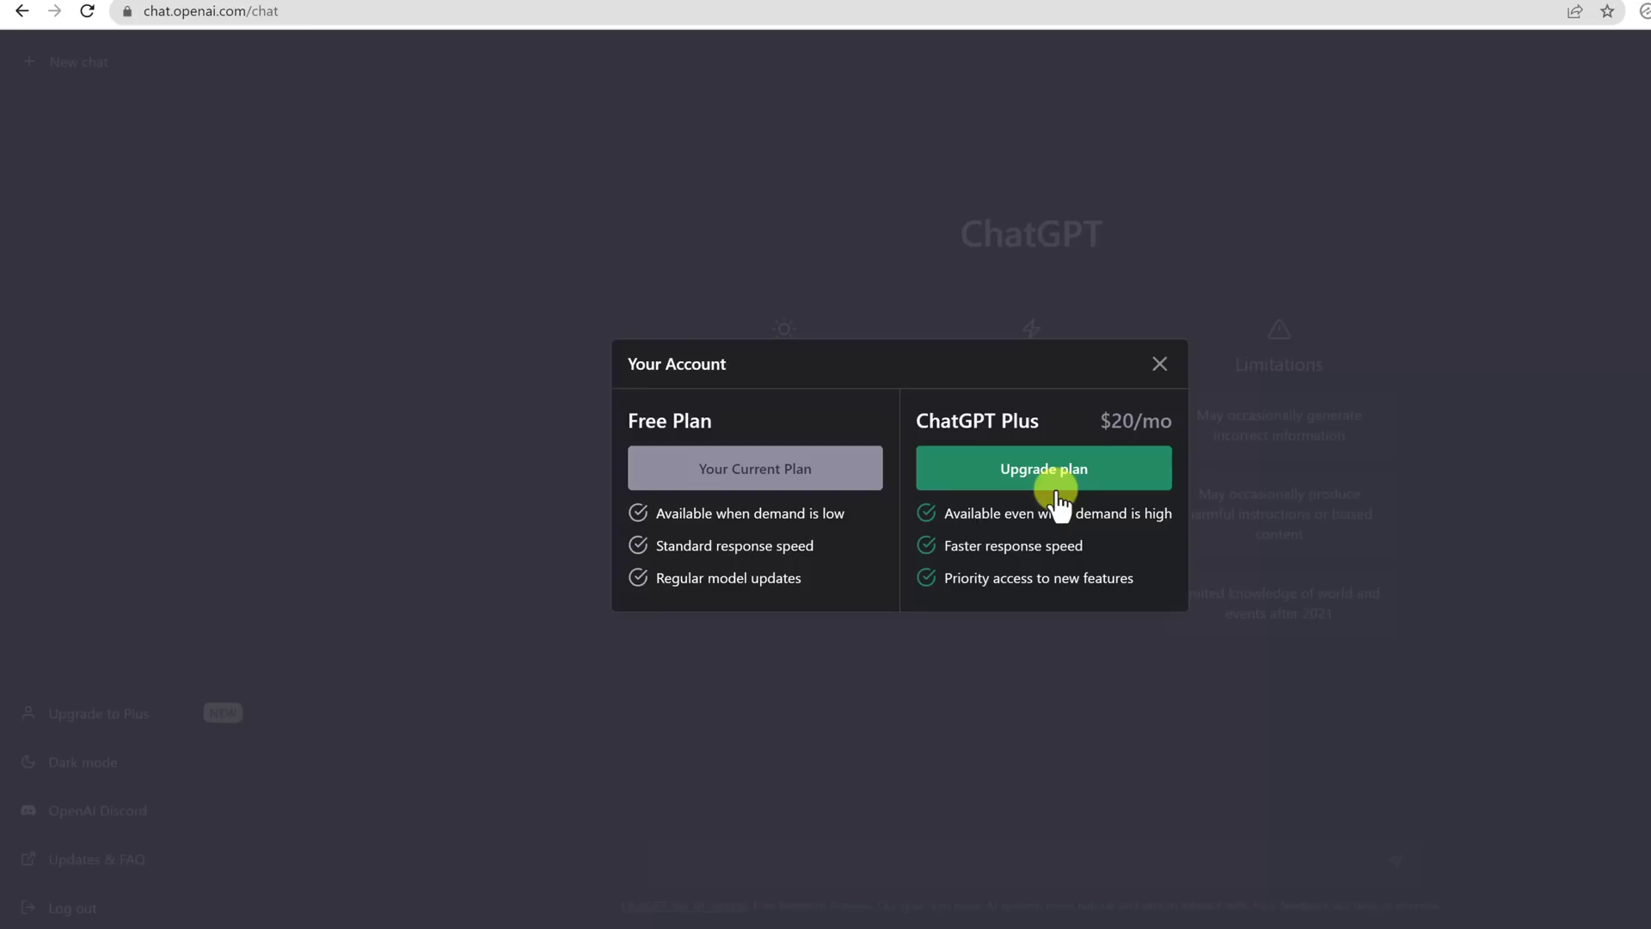
{"action": "left_click", "coordinate": [1161, 365]}
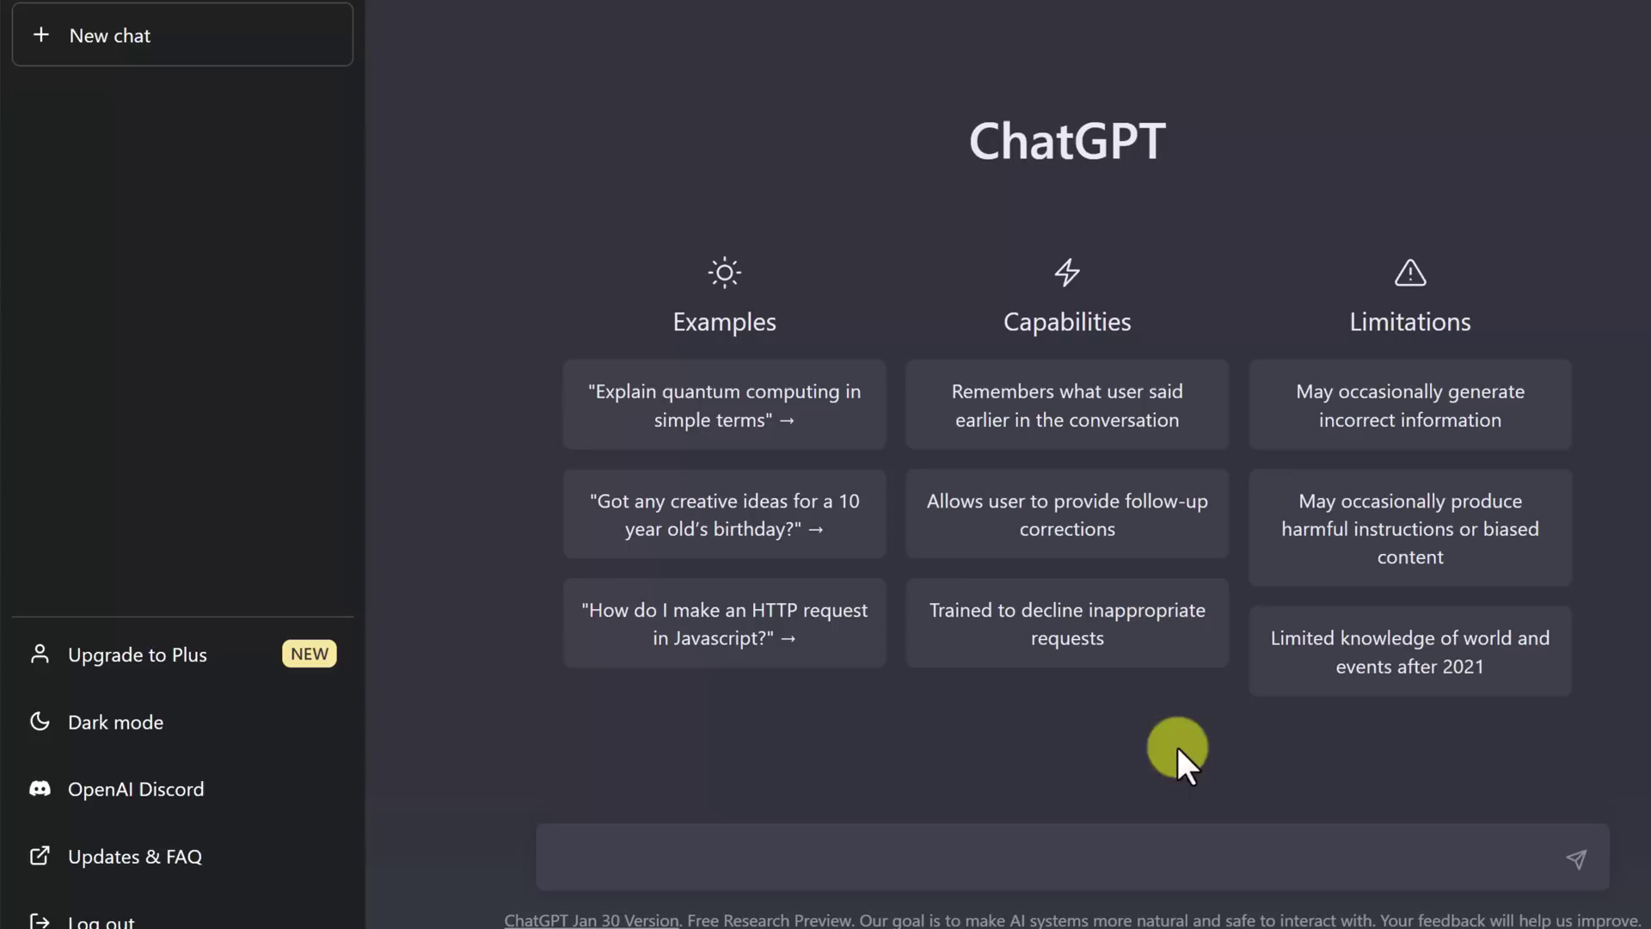
Send a prompt asking for an essay on why pets are important for a family
{"action": "left_click", "coordinate": [781, 857]}
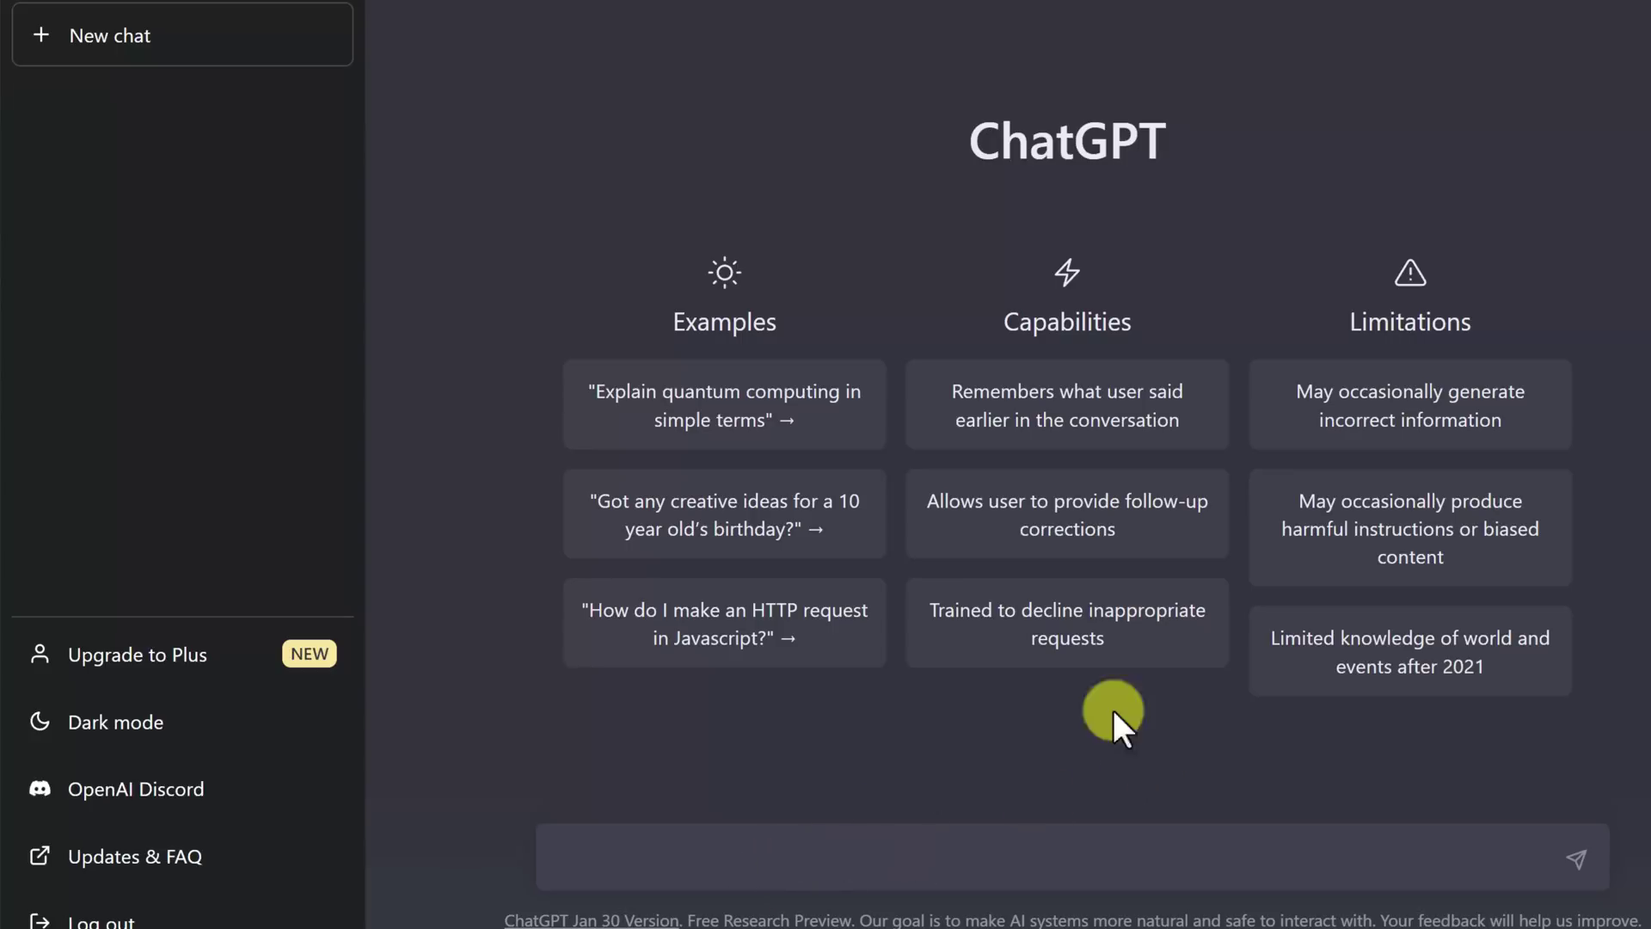
{"action": "type", "text": "Write me an essay about why pets are important for a family"}
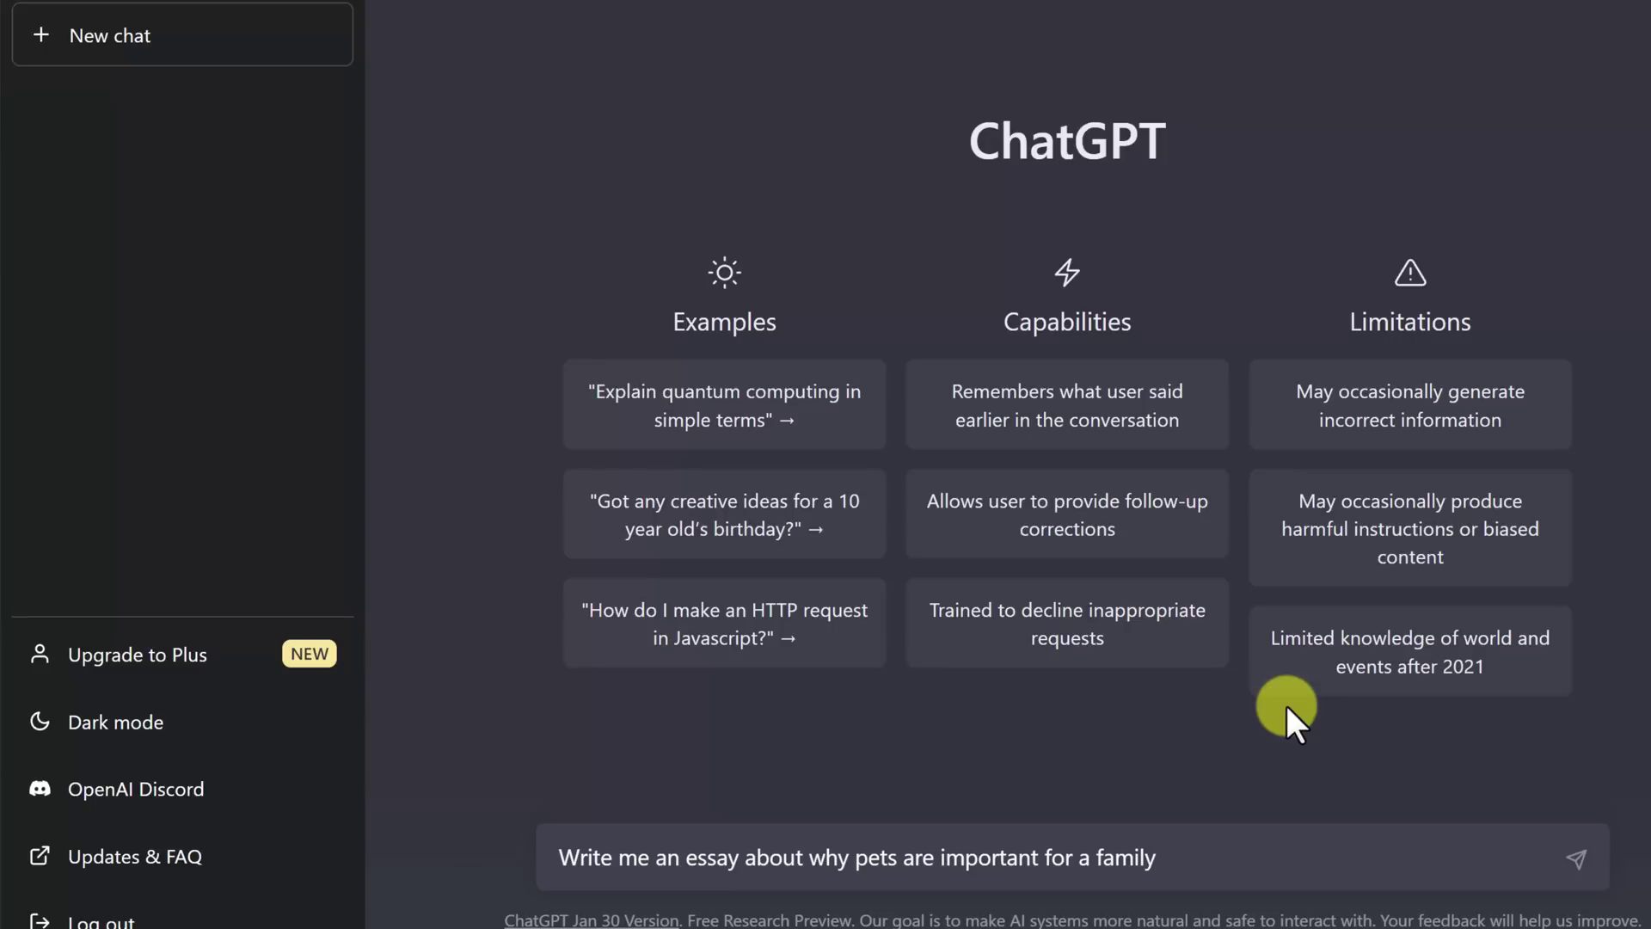
{"action": "left_click", "coordinate": [1586, 858]}
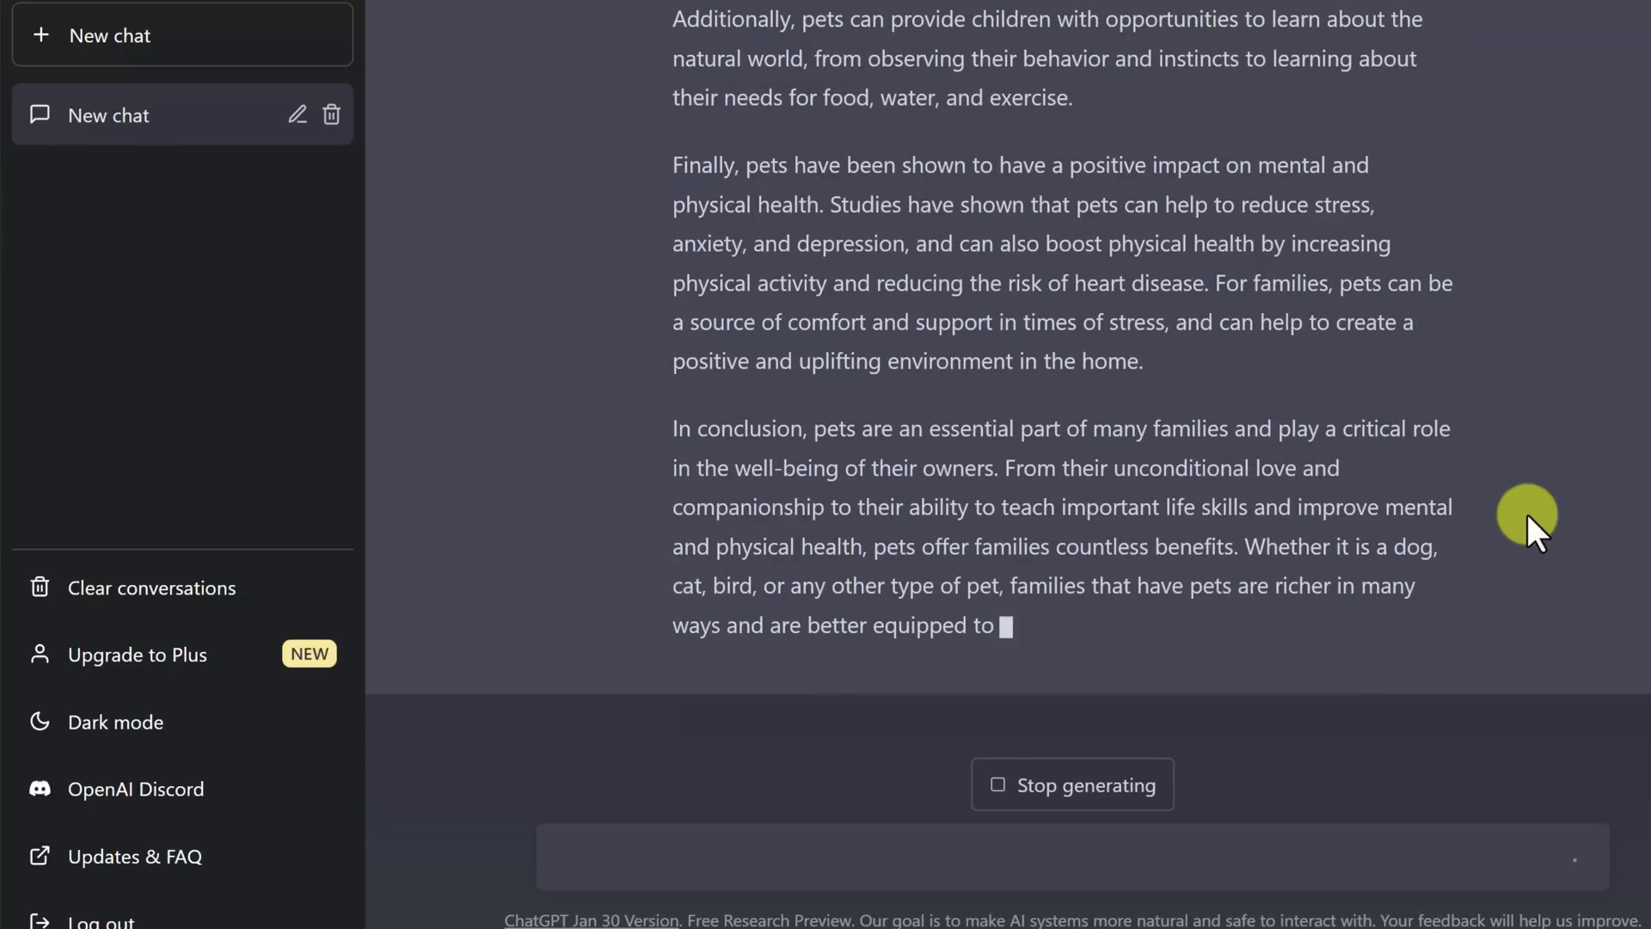
{"action": "scroll", "coordinate": [1529, 514], "scroll_direction": "up", "scroll_amount": 8}
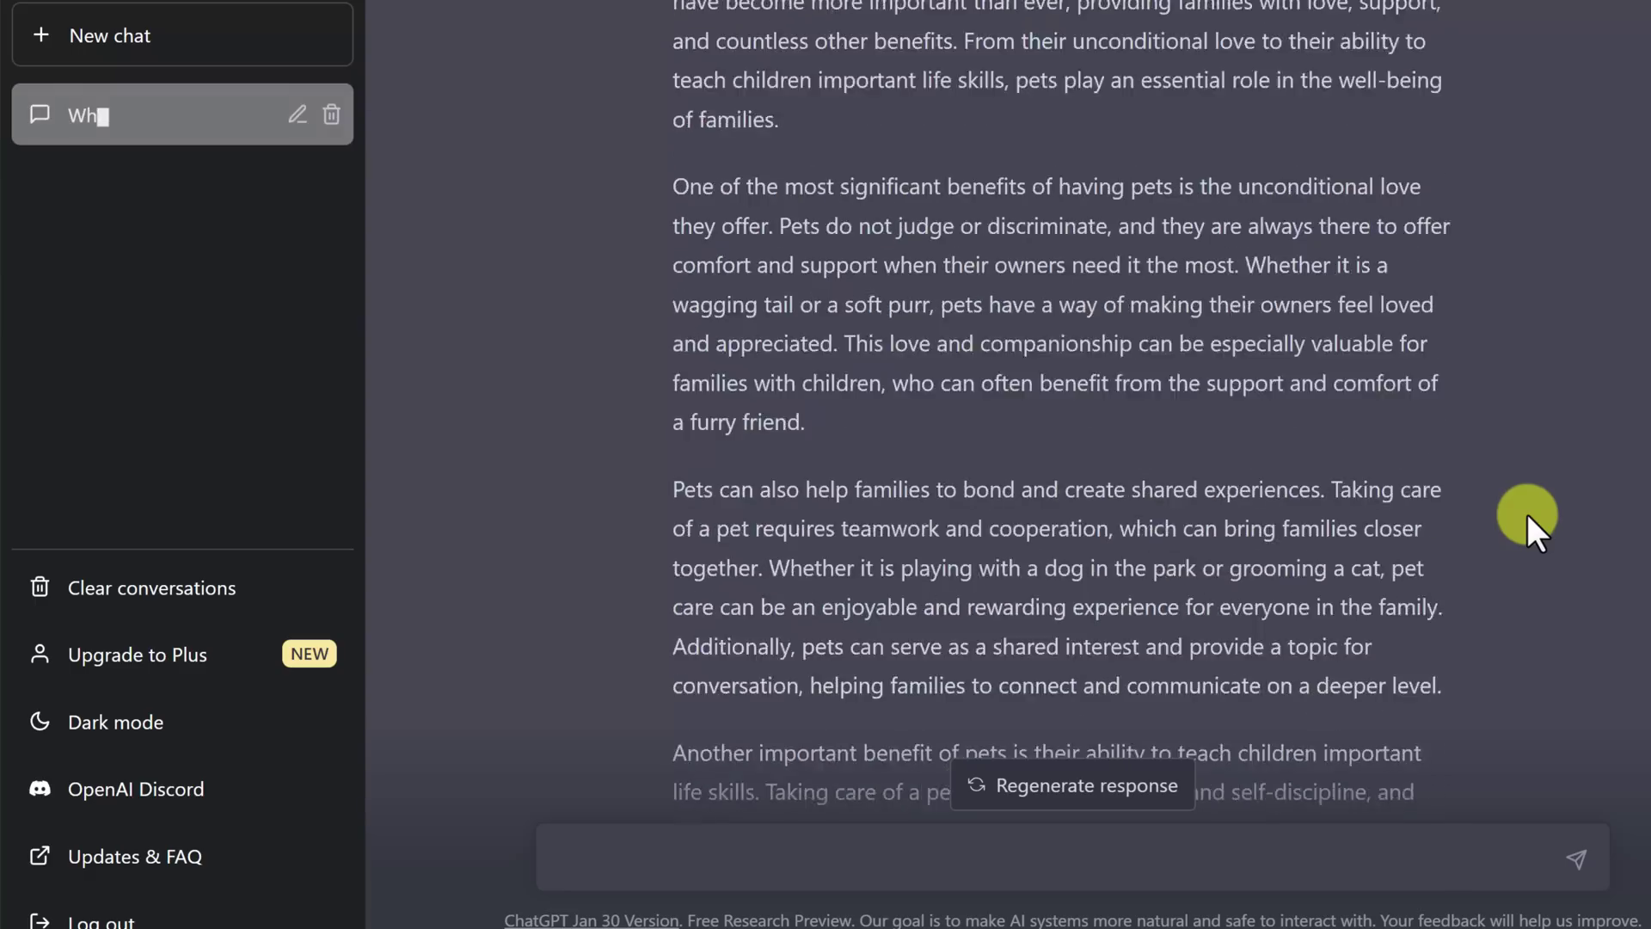
{"action": "scroll", "coordinate": [1527, 513], "scroll_direction": "up", "scroll_amount": 3}
{"action": "scroll", "coordinate": [1300, 433], "scroll_direction": "down", "scroll_amount": 2}
{"action": "scroll", "coordinate": [1300, 433], "scroll_direction": "down", "scroll_amount": 5}
{"action": "scroll", "coordinate": [1299, 432], "scroll_direction": "down", "scroll_amount": 3}
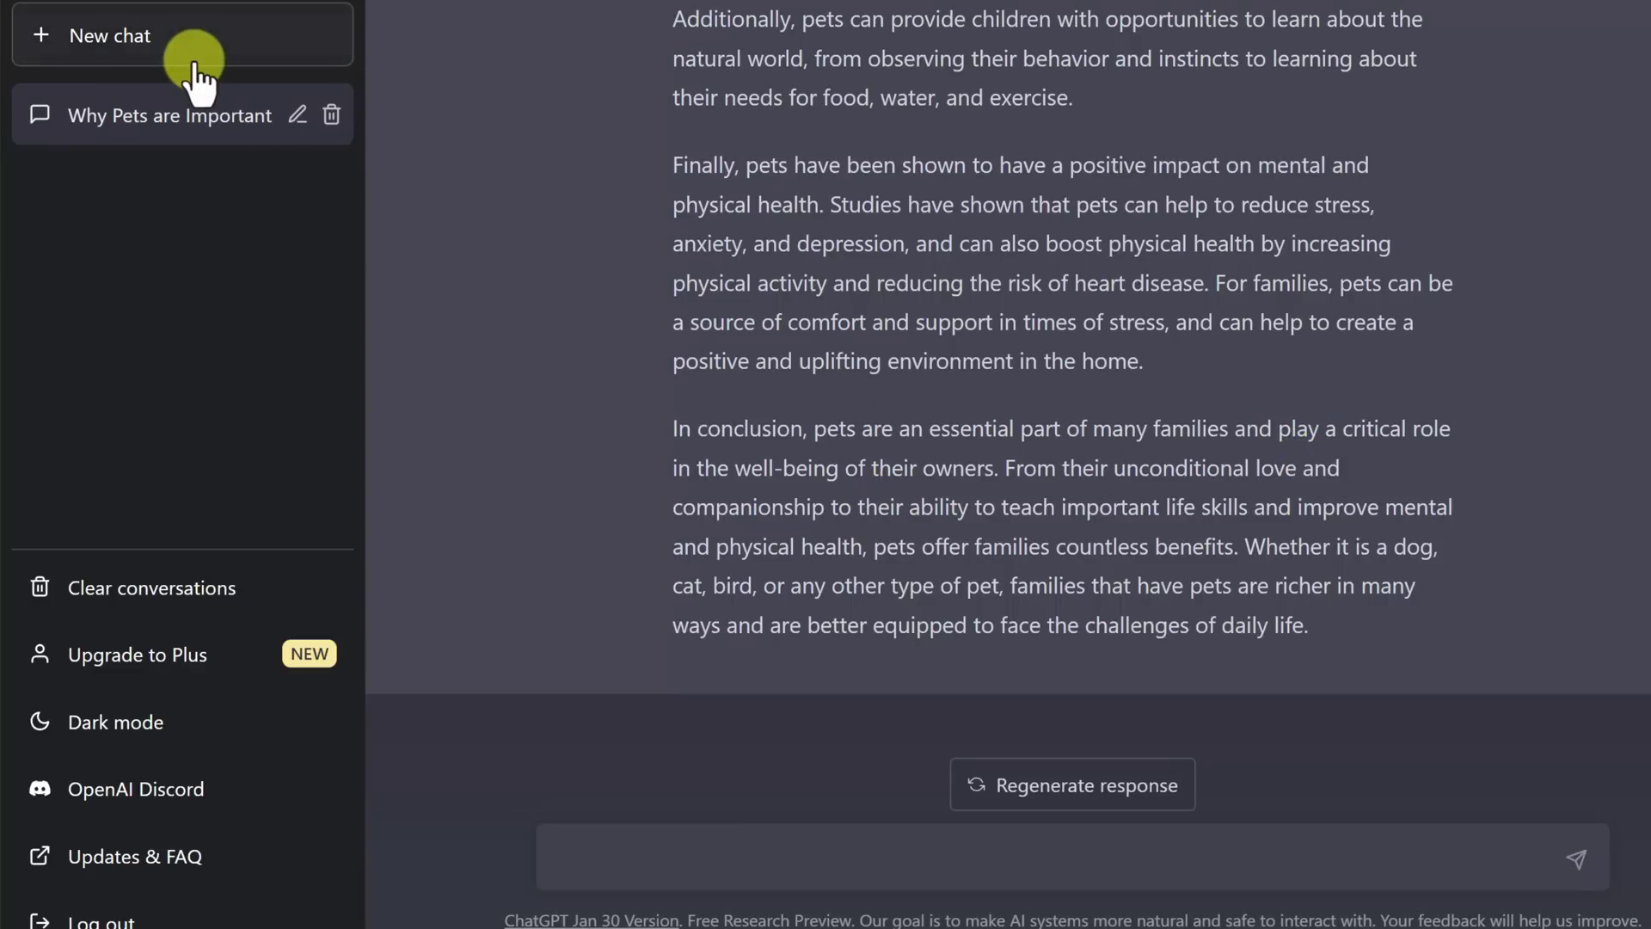
{"action": "scroll", "coordinate": [1134, 502], "scroll_direction": "up", "scroll_amount": 5}
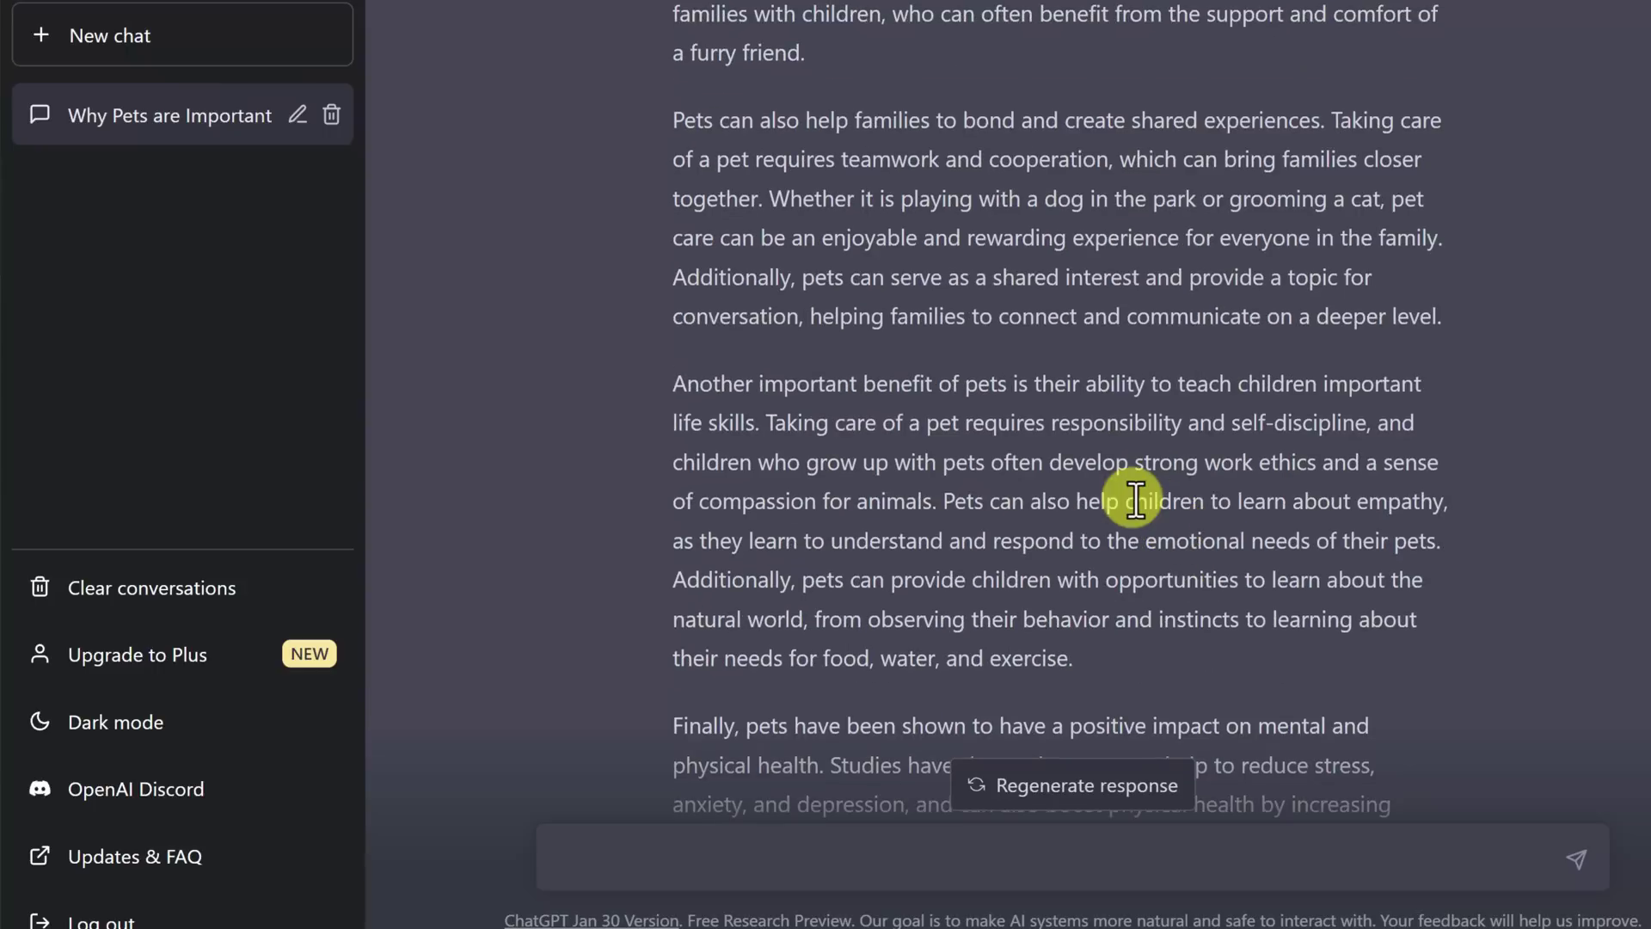
{"action": "scroll", "coordinate": [1135, 501], "scroll_direction": "up", "scroll_amount": 8}
{"action": "scroll", "coordinate": [1135, 501], "scroll_direction": "down", "scroll_amount": 6}
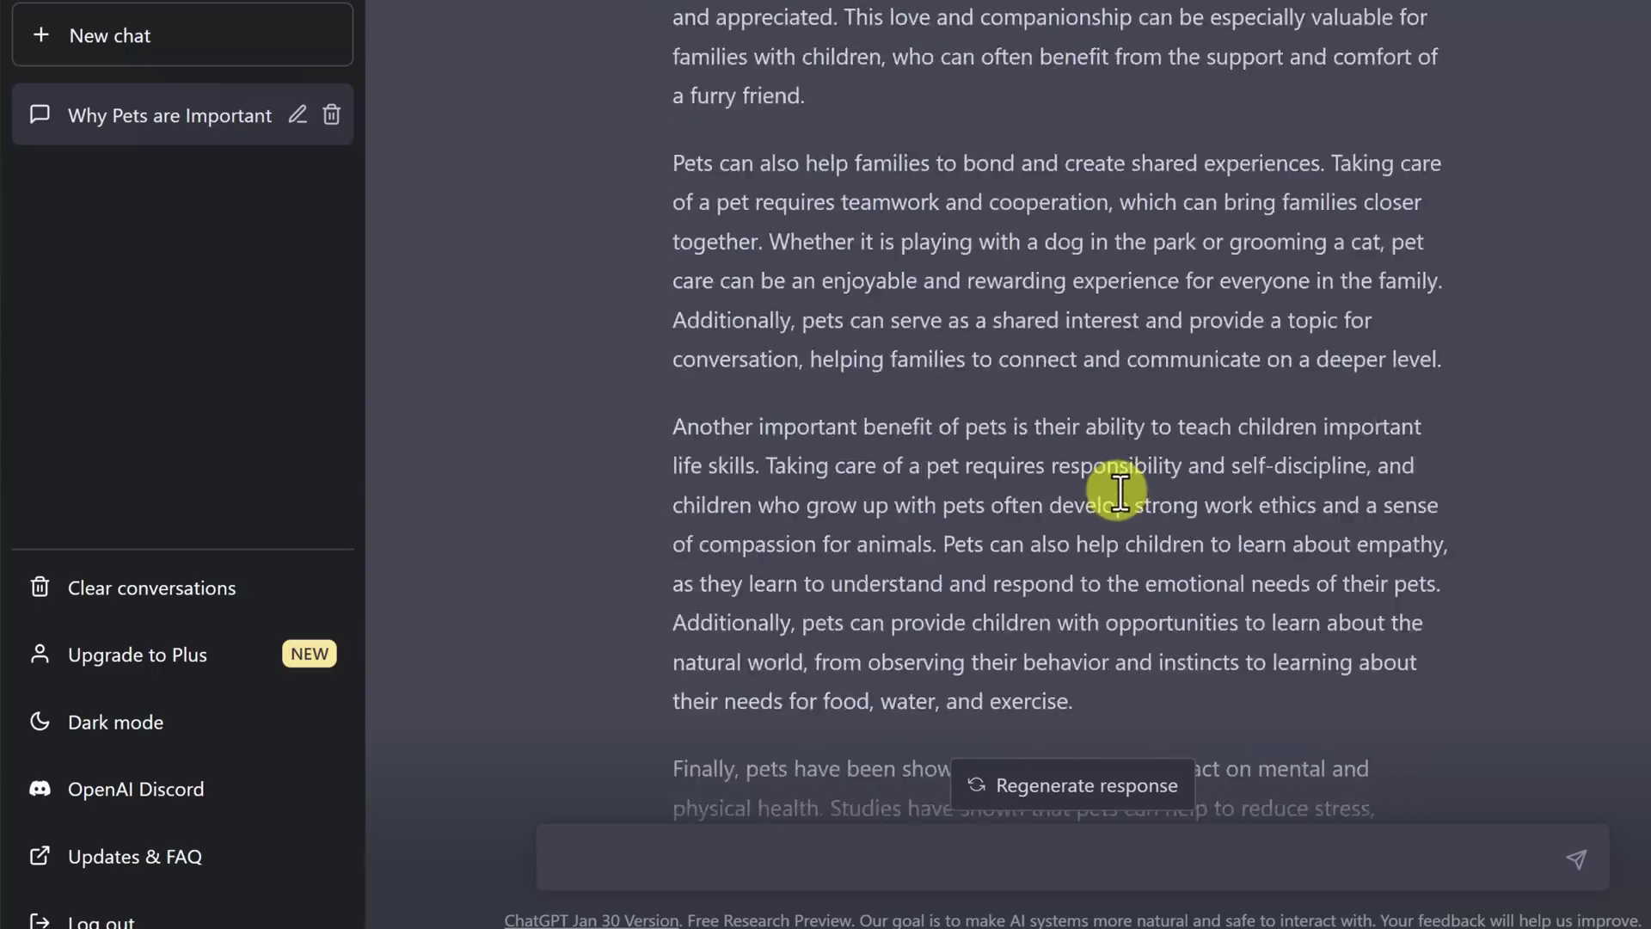
{"action": "scroll", "coordinate": [1110, 497], "scroll_direction": "down", "scroll_amount": 6}
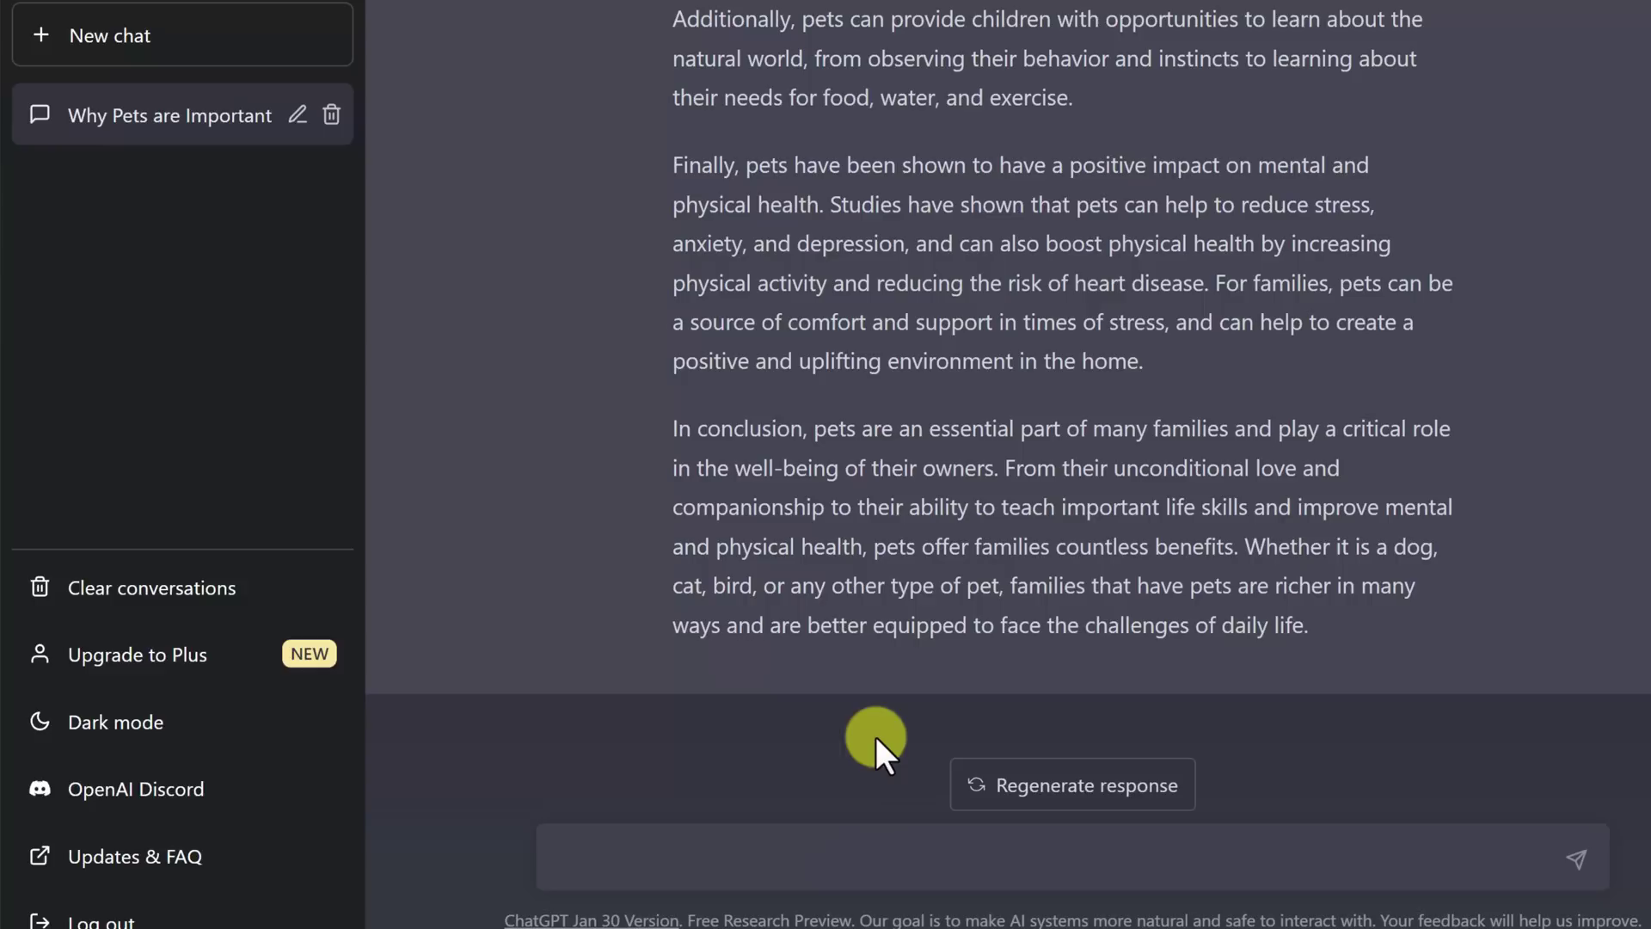
{"action": "type", "text": "make this"}
{"action": "type", "text": "funm"}
Send the 'make this funnier' request and halt the funnier essay midway
{"action": "key", "text": "BackSpace"}
{"action": "key", "text": "BackSpace"}
{"action": "type", "text": "nnier"}
{"action": "key", "text": "Return"}
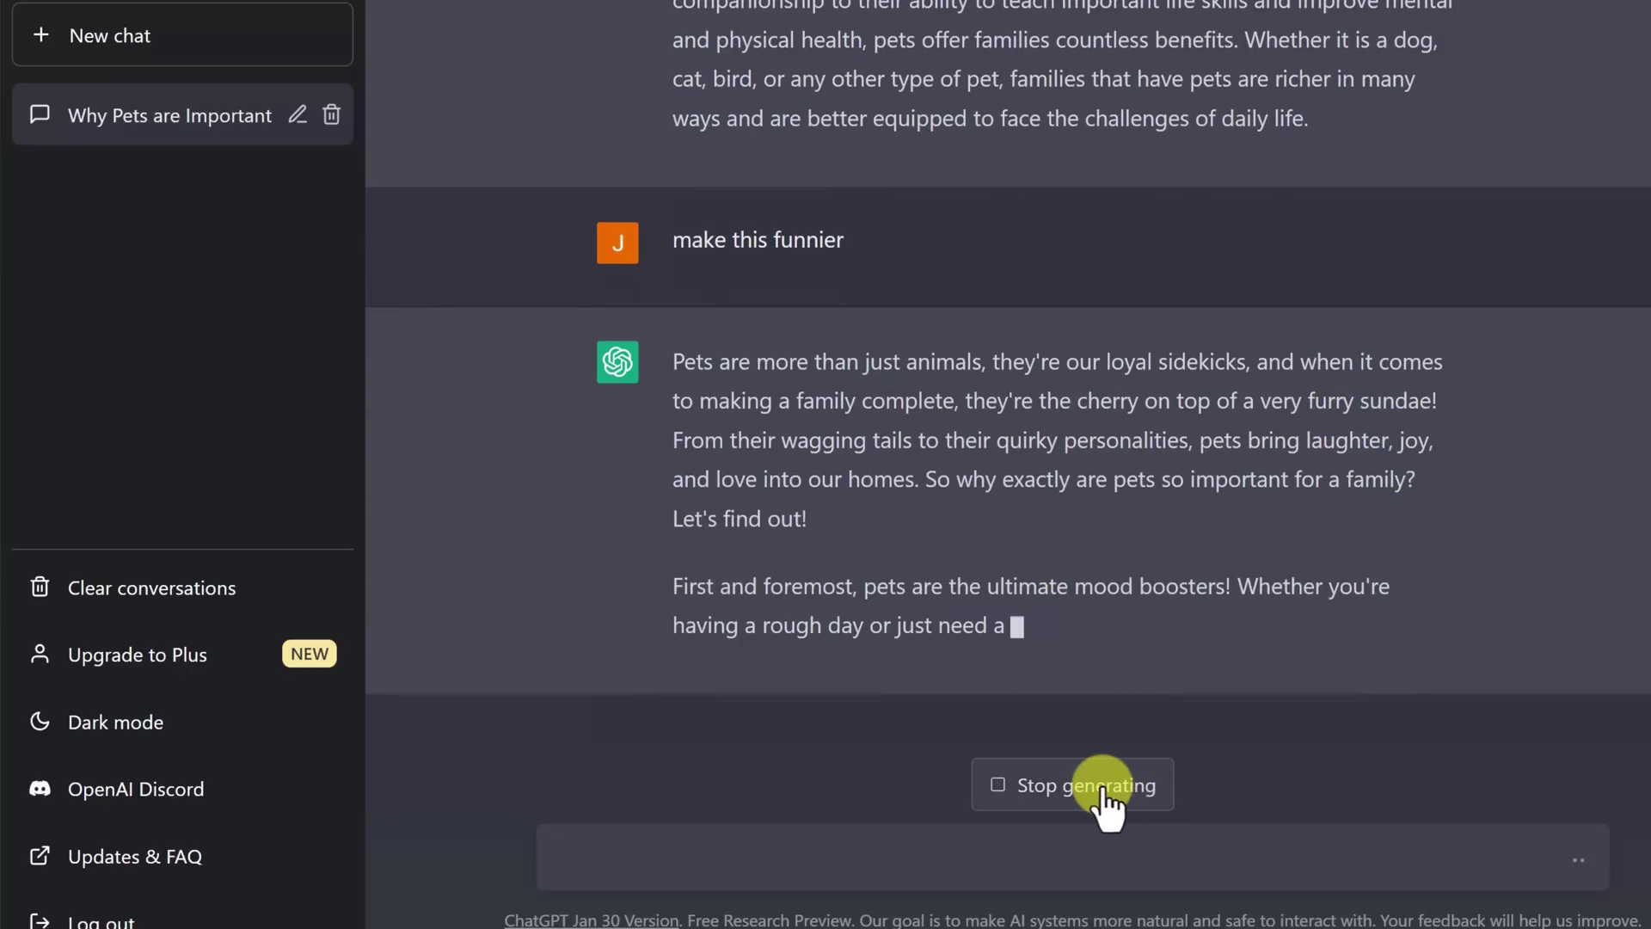
{"action": "left_click", "coordinate": [1097, 786]}
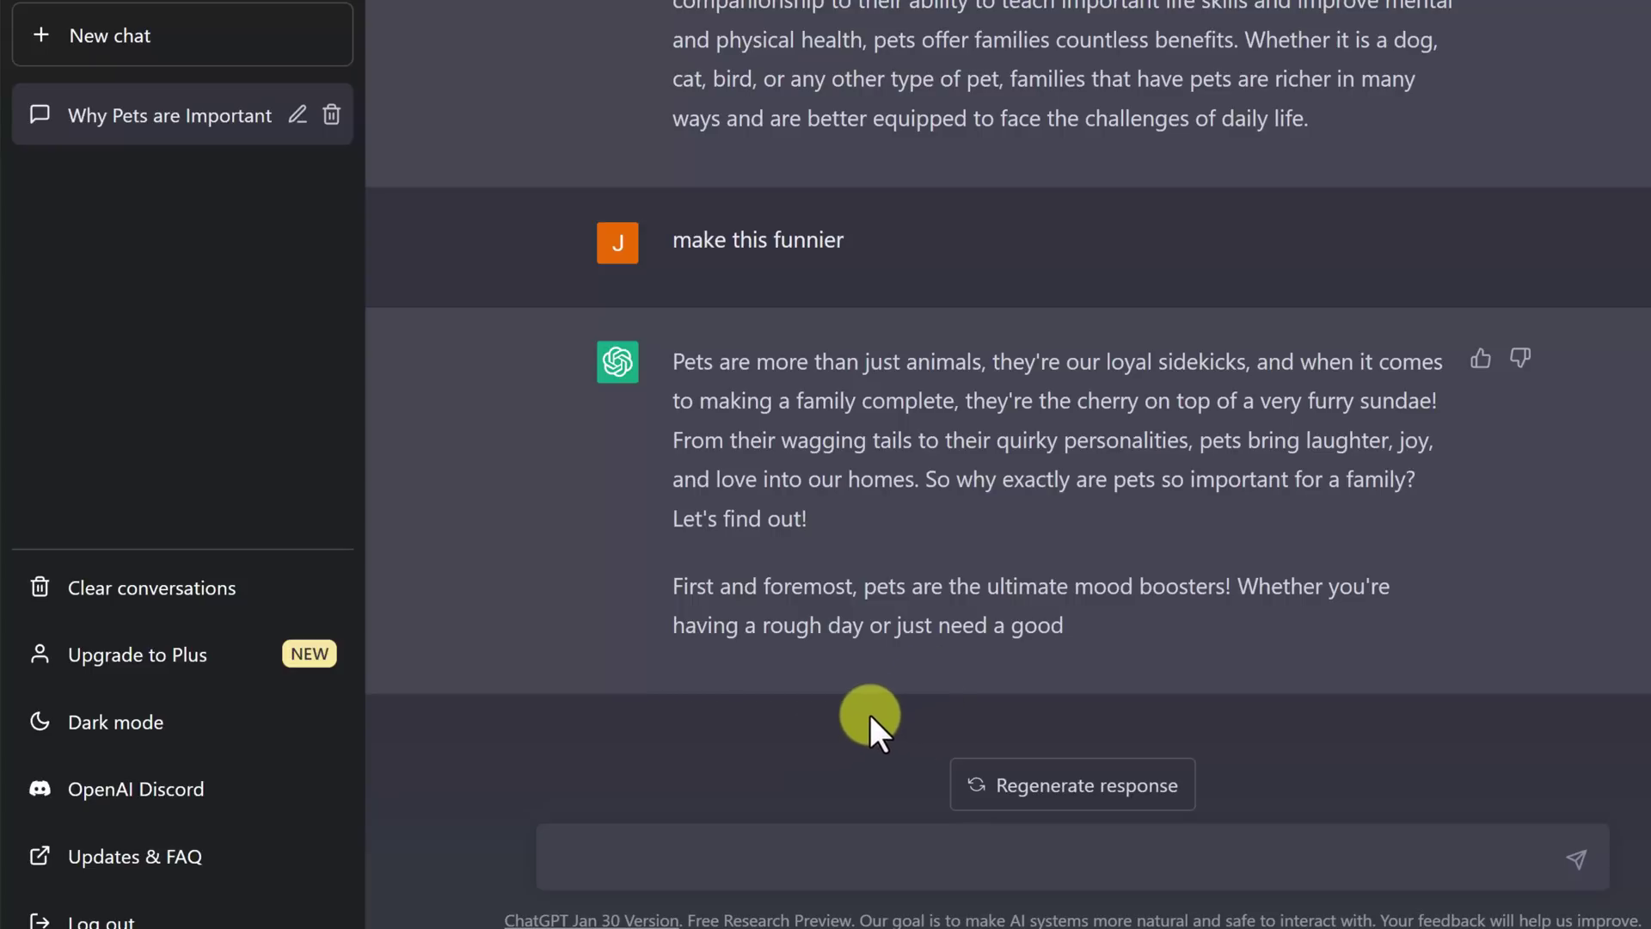
Ask ChatGPT to add citations to the pets essay, then stop it partway
{"action": "left_click", "coordinate": [875, 861]}
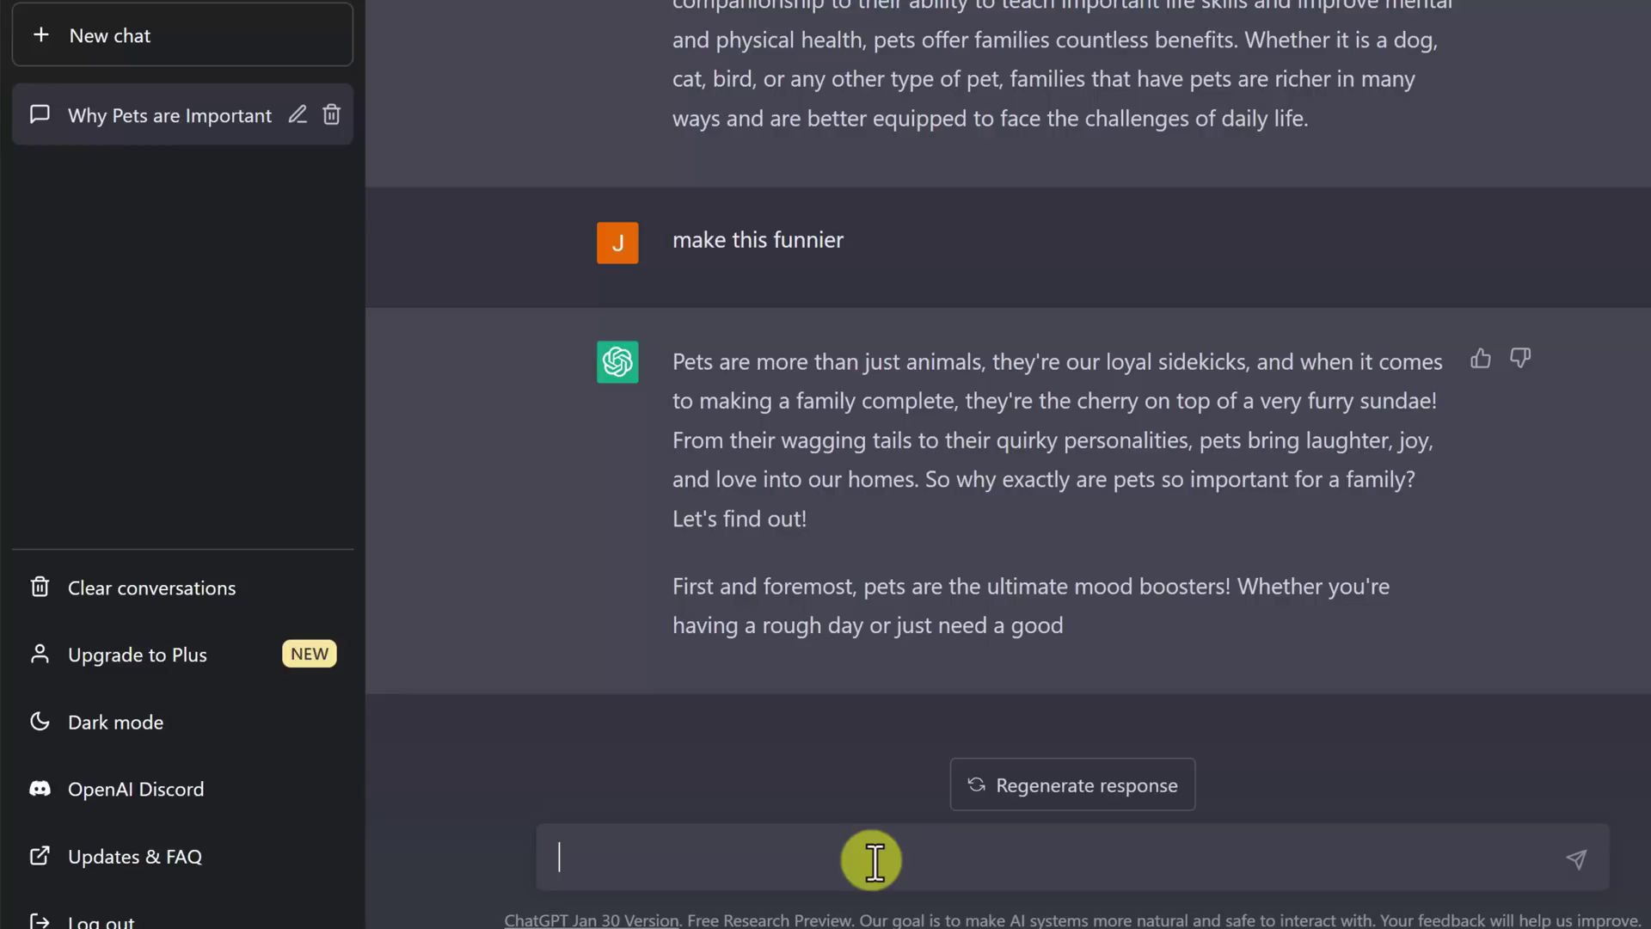
{"action": "type", "text": "Add citations to this essay"}
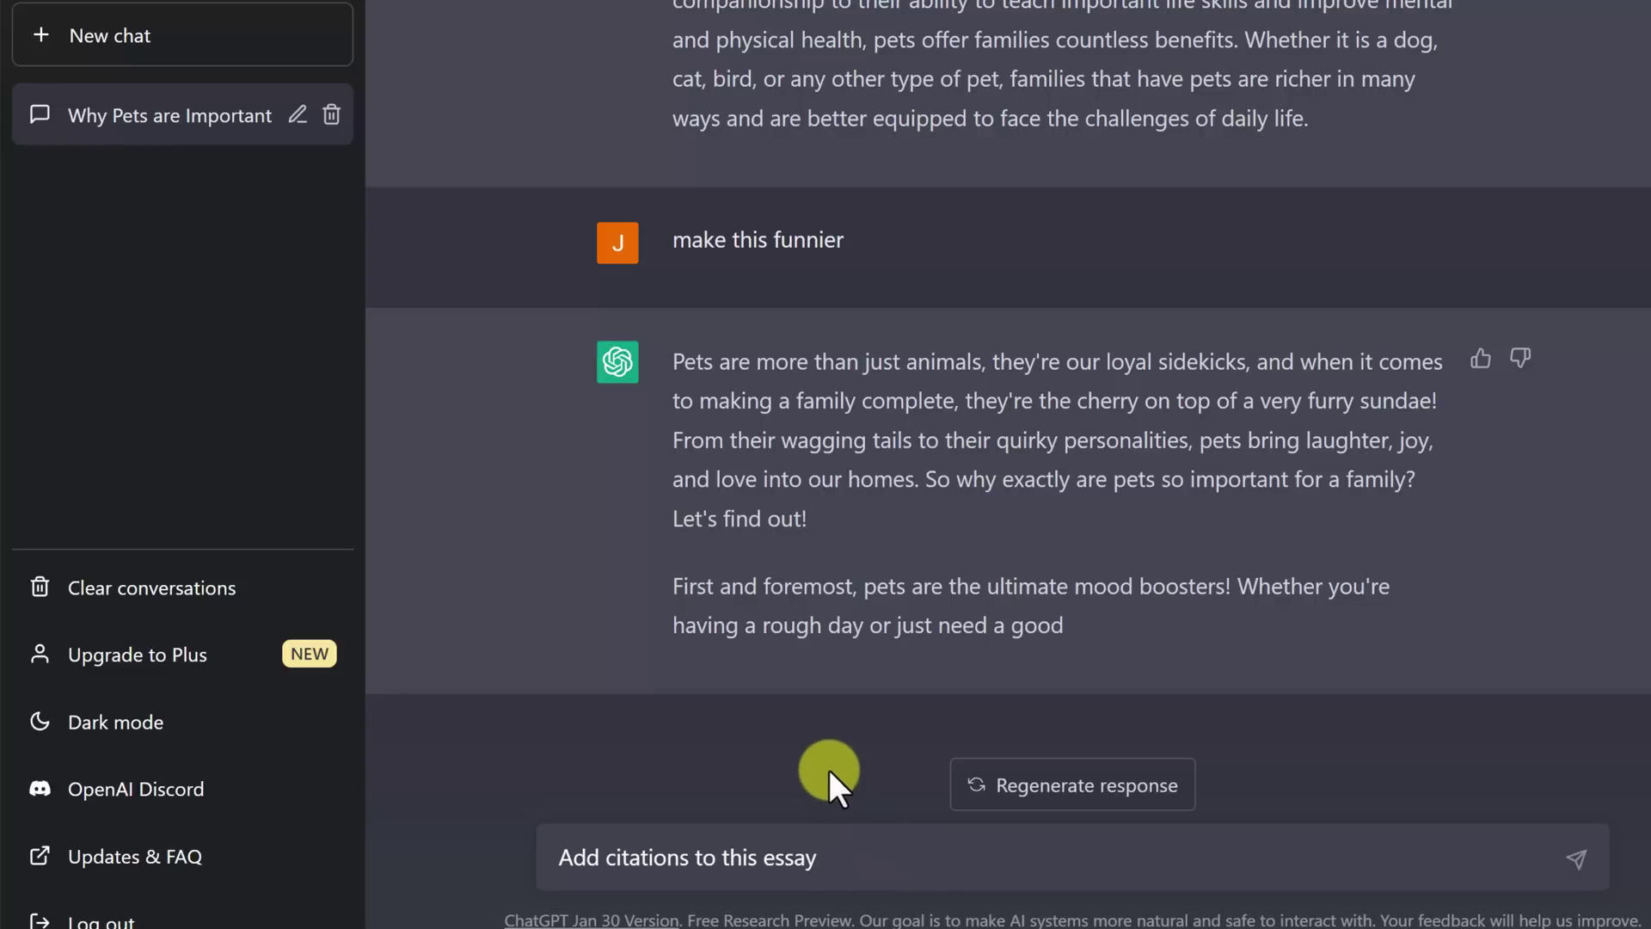
{"action": "left_click", "coordinate": [1568, 859]}
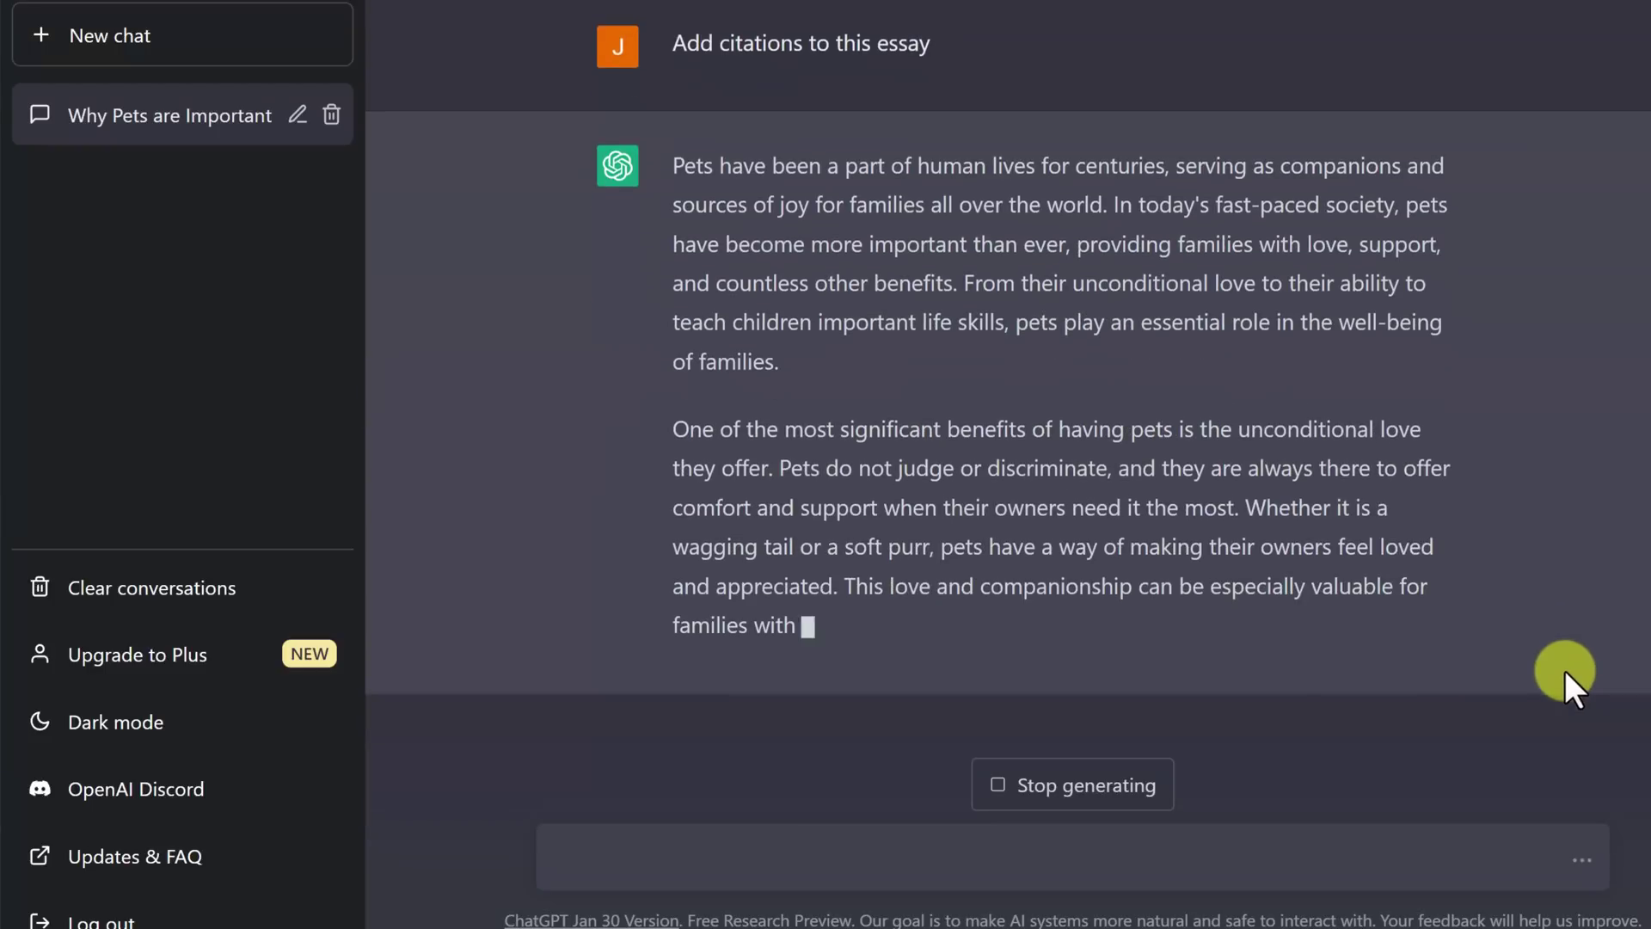
{"action": "left_click", "coordinate": [1136, 784]}
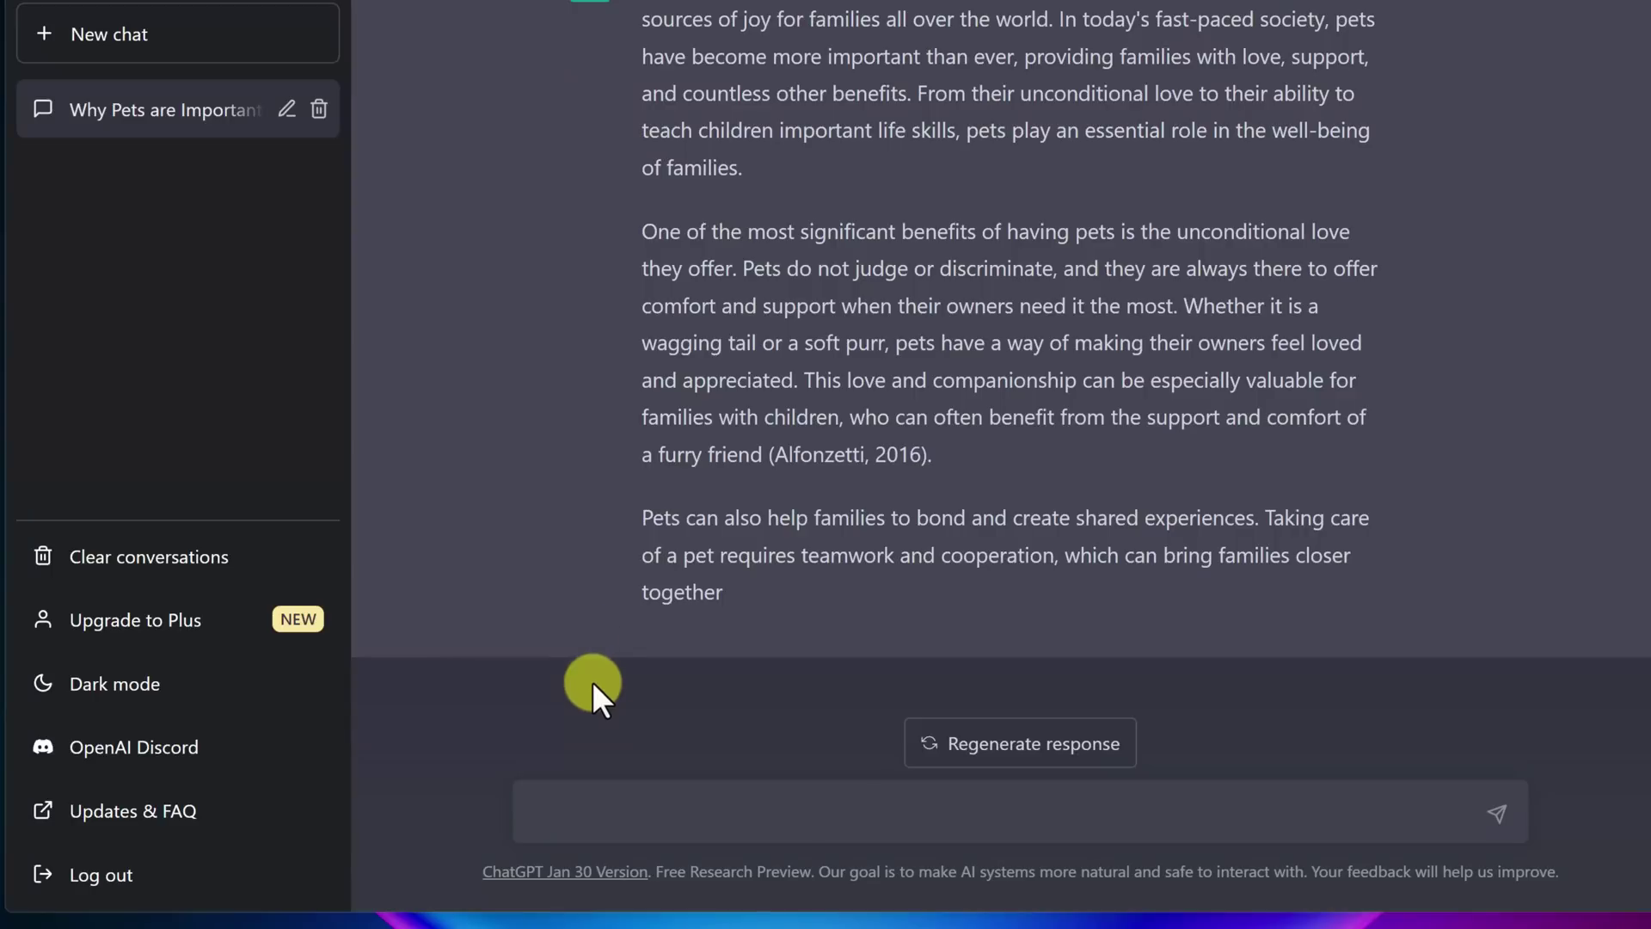
In a new chat, send the pasted children's story prompt about two hamsters
{"action": "left_click", "coordinate": [134, 52]}
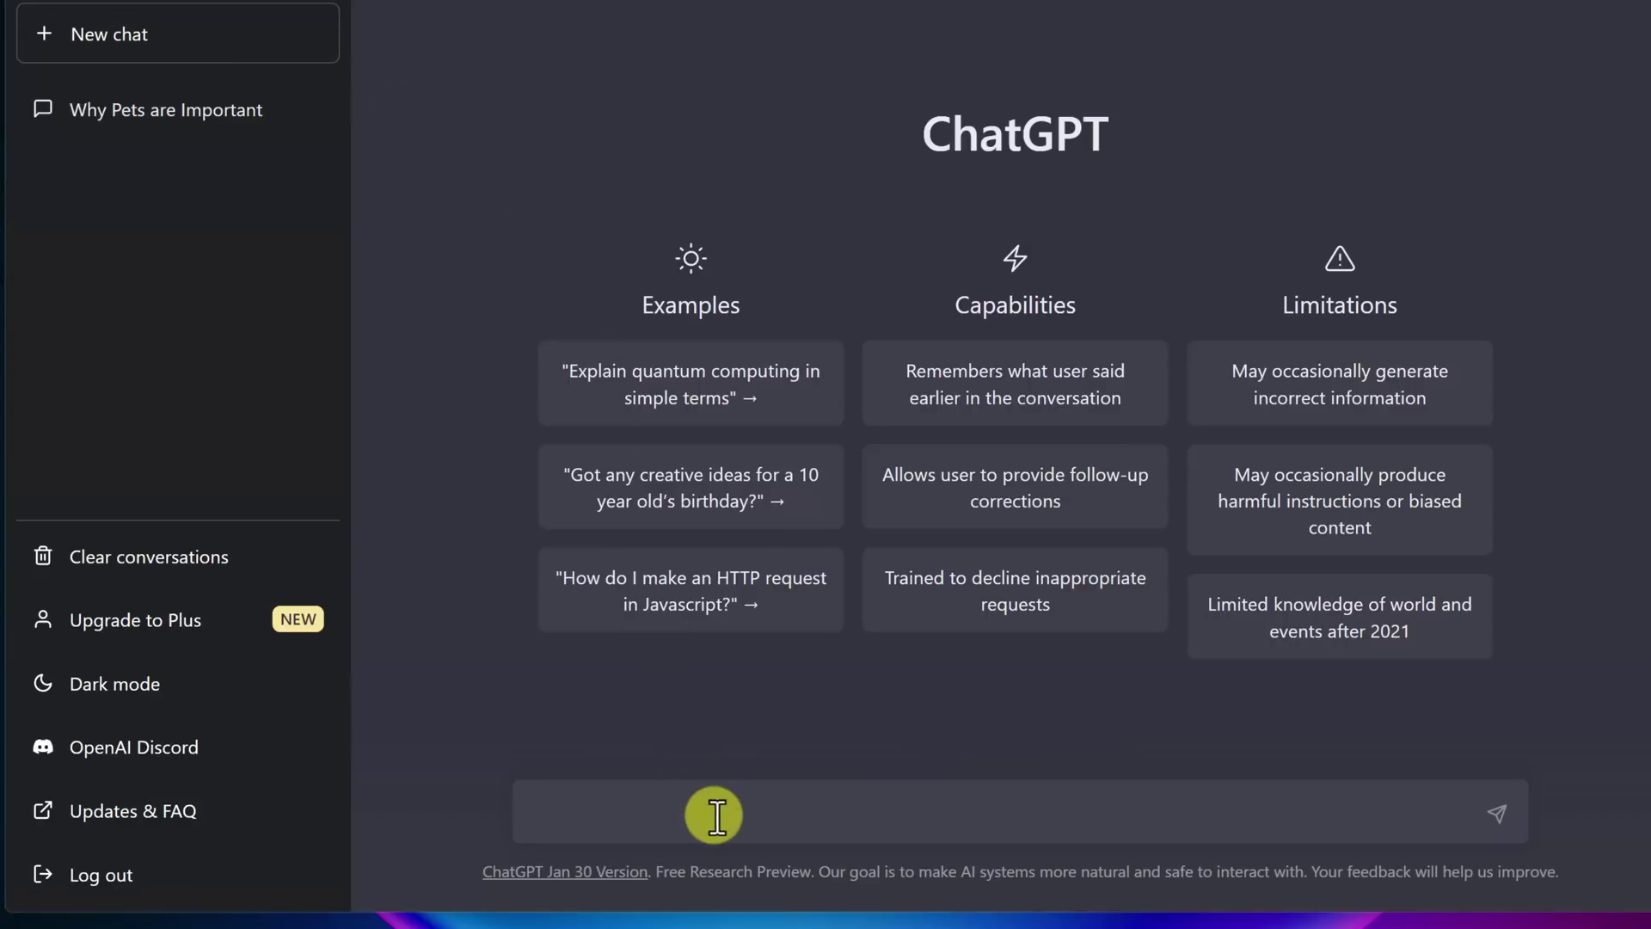
{"action": "left_click", "coordinate": [717, 810]}
{"action": "type", "text": "Write me a children's story about a hamster escaping from a cage in a home and the adventure it goes on include the following key points  There’s two hamsters in the cage in the only one wants to go It meets other pets and makes friends It gets lost and scared It finds some food He’s missing his friend Finds the way back to his cage and is so excited to see his friend"}
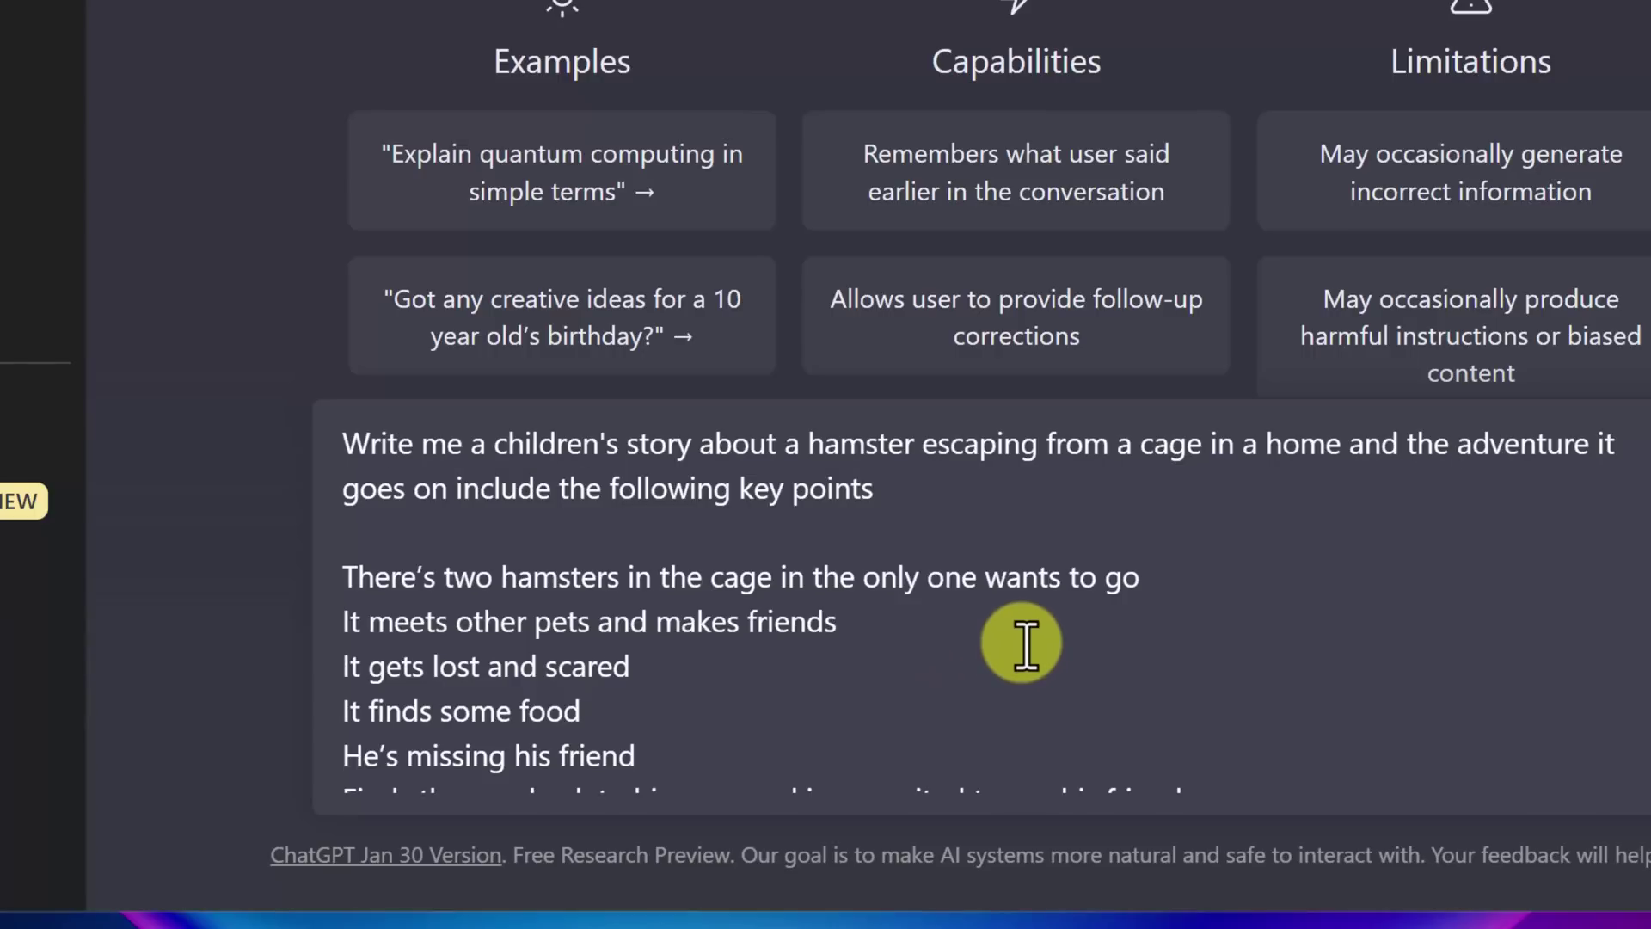
{"action": "scroll", "coordinate": [1024, 646], "scroll_direction": "down", "scroll_amount": 1}
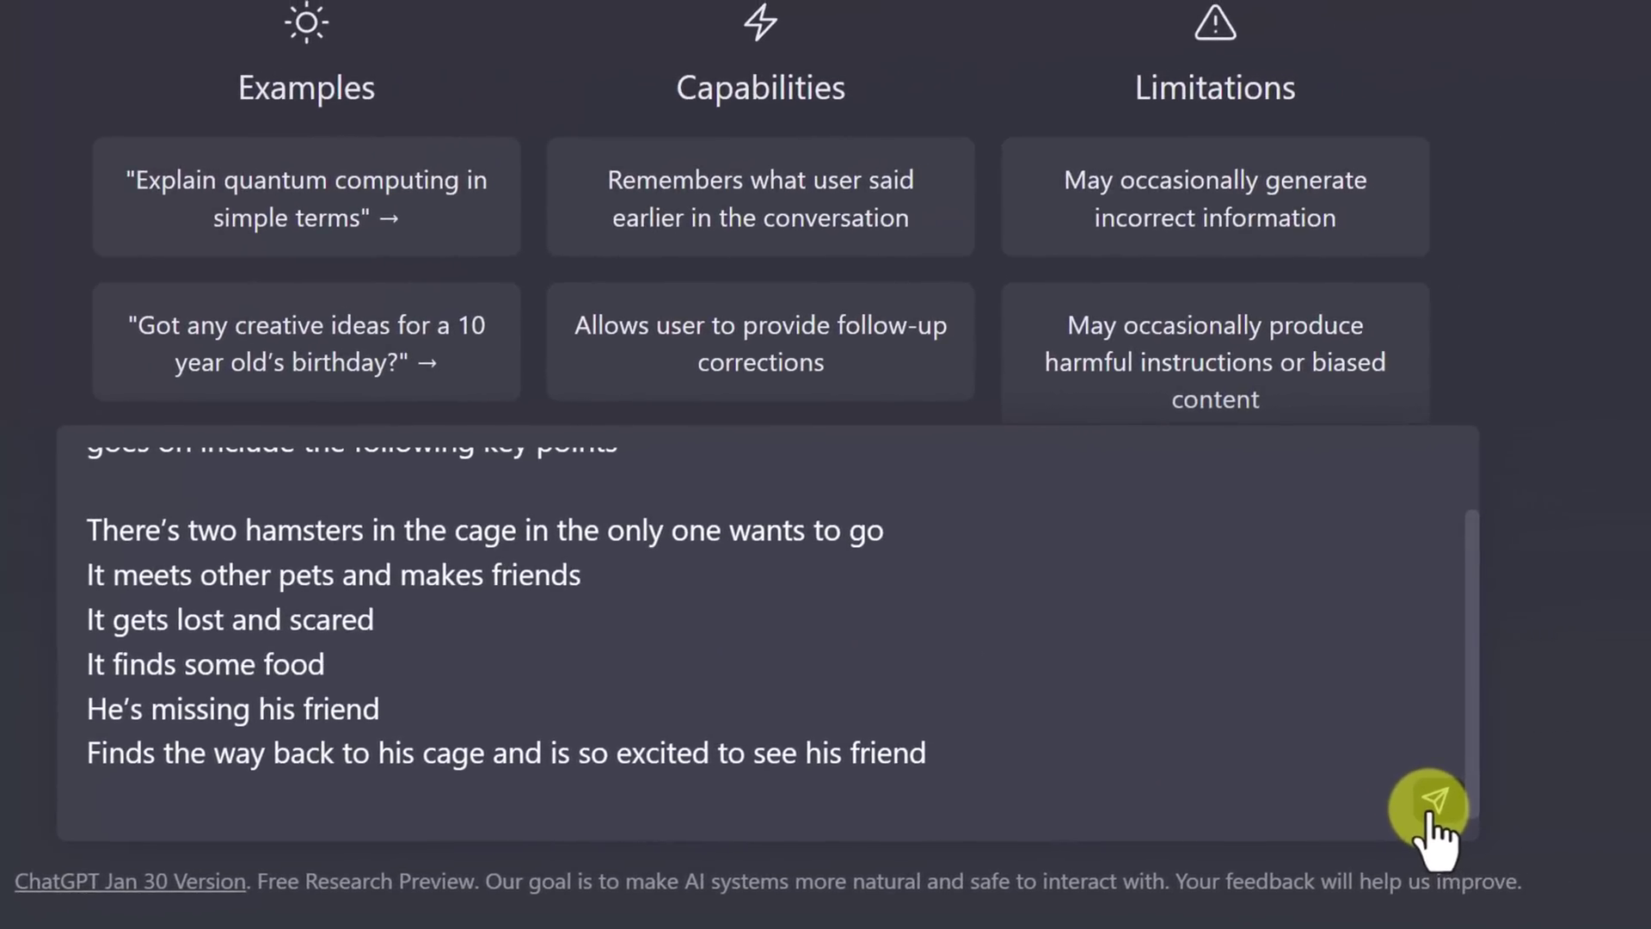
{"action": "left_click", "coordinate": [1430, 806]}
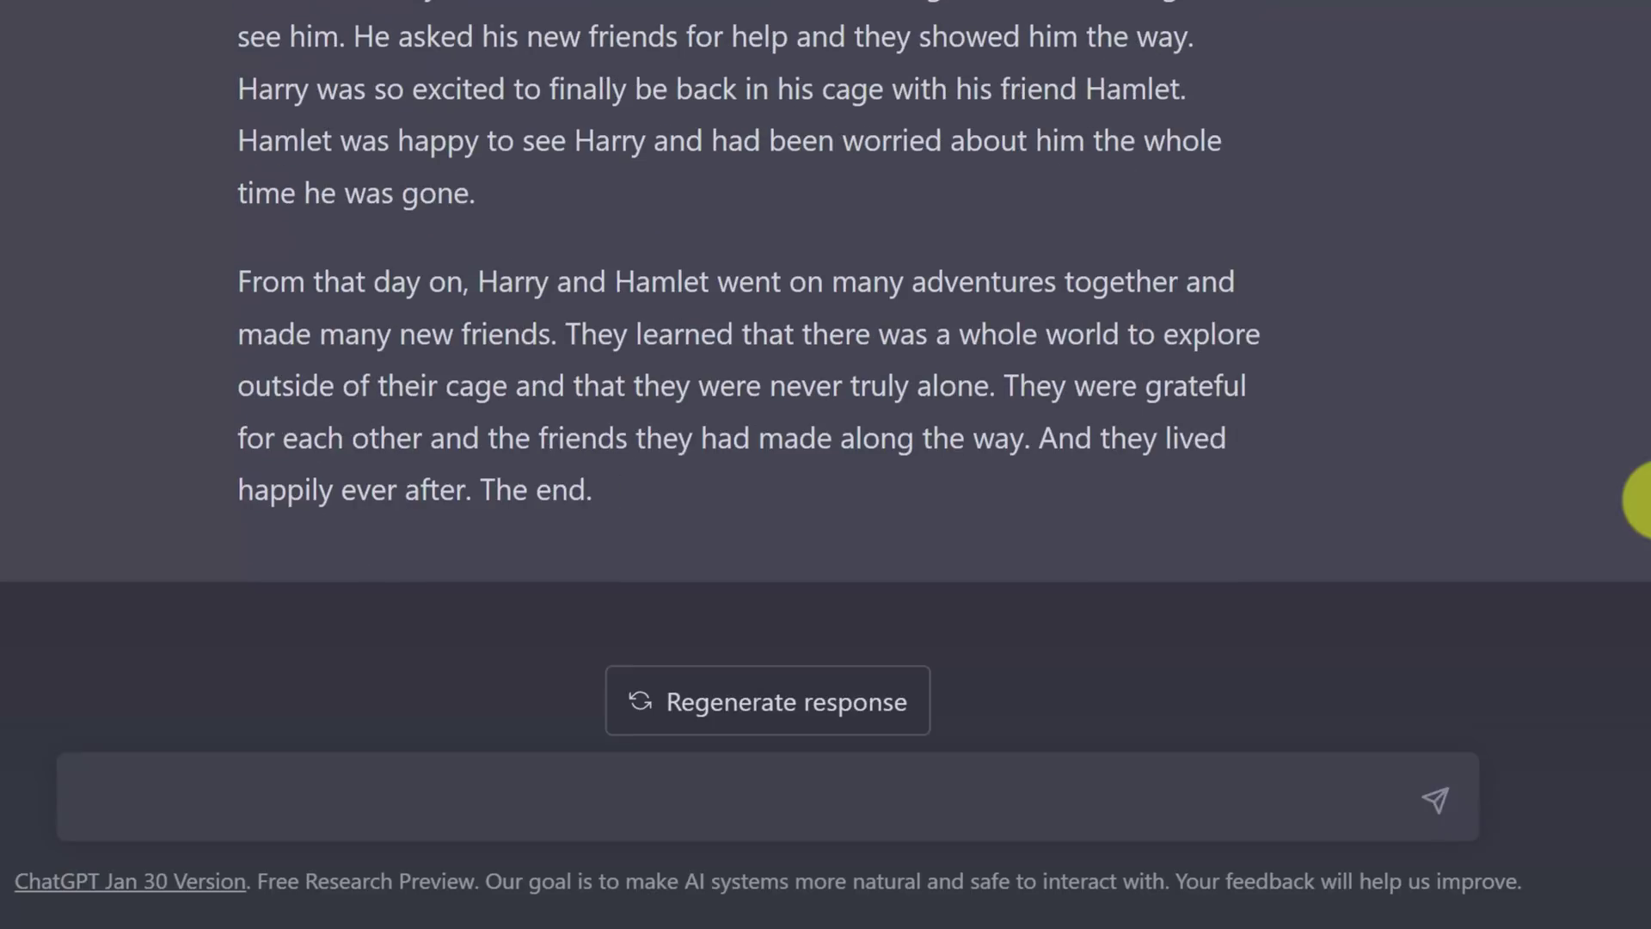
{"action": "scroll", "coordinate": [592, 507], "scroll_direction": "up", "scroll_amount": 5}
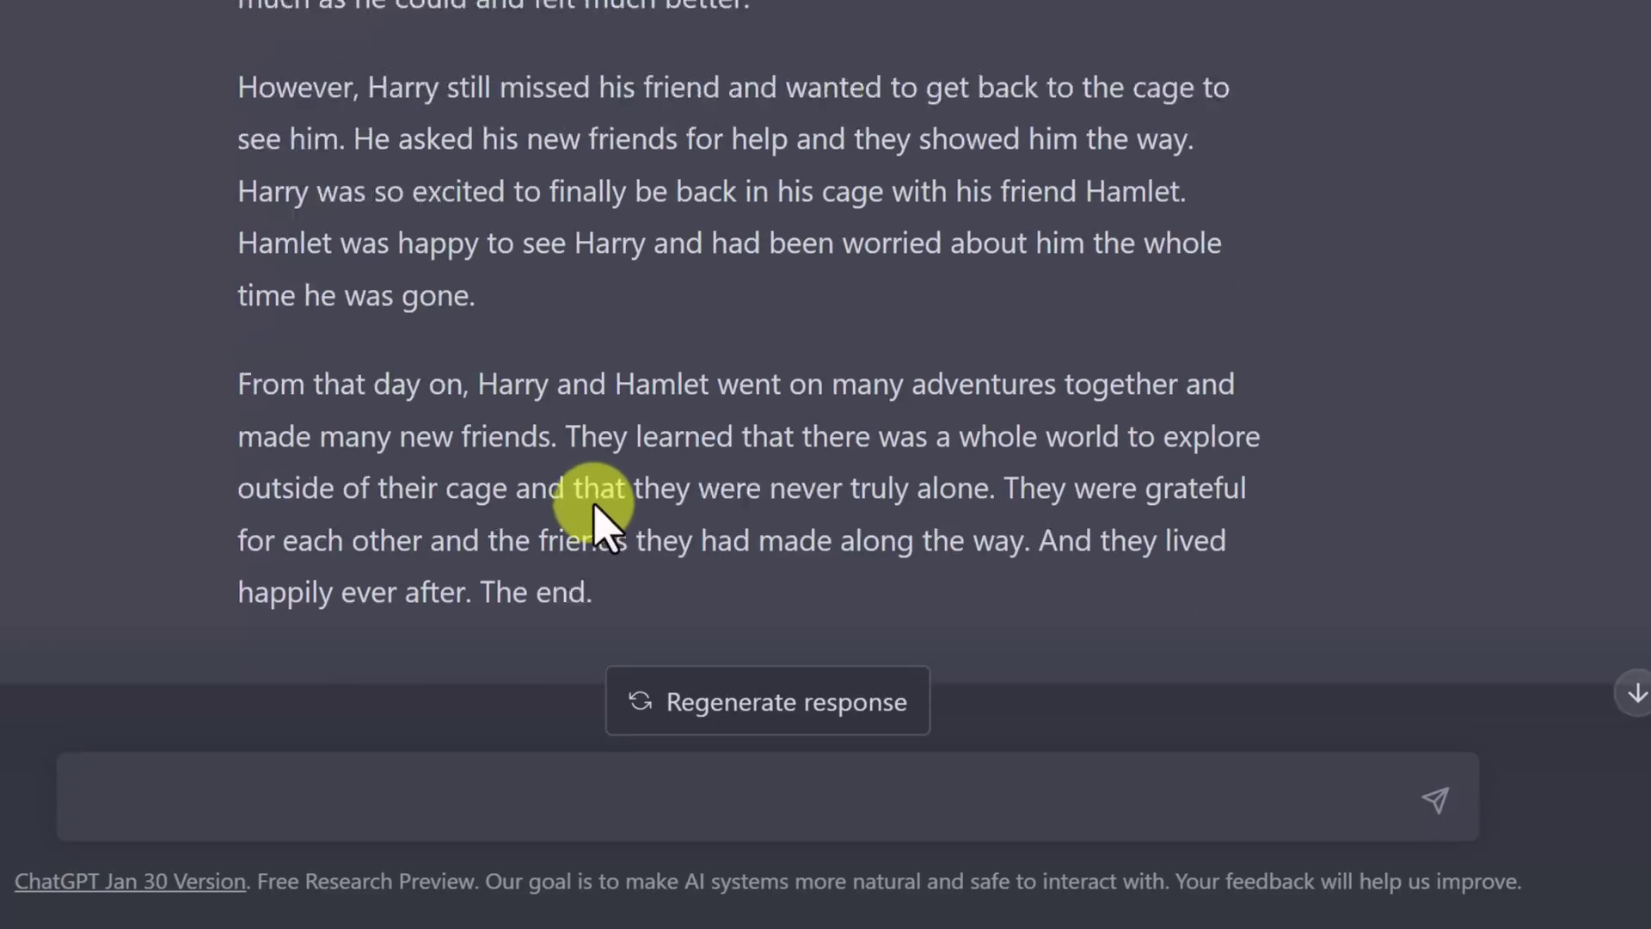
{"action": "scroll", "coordinate": [607, 490], "scroll_direction": "up", "scroll_amount": 5}
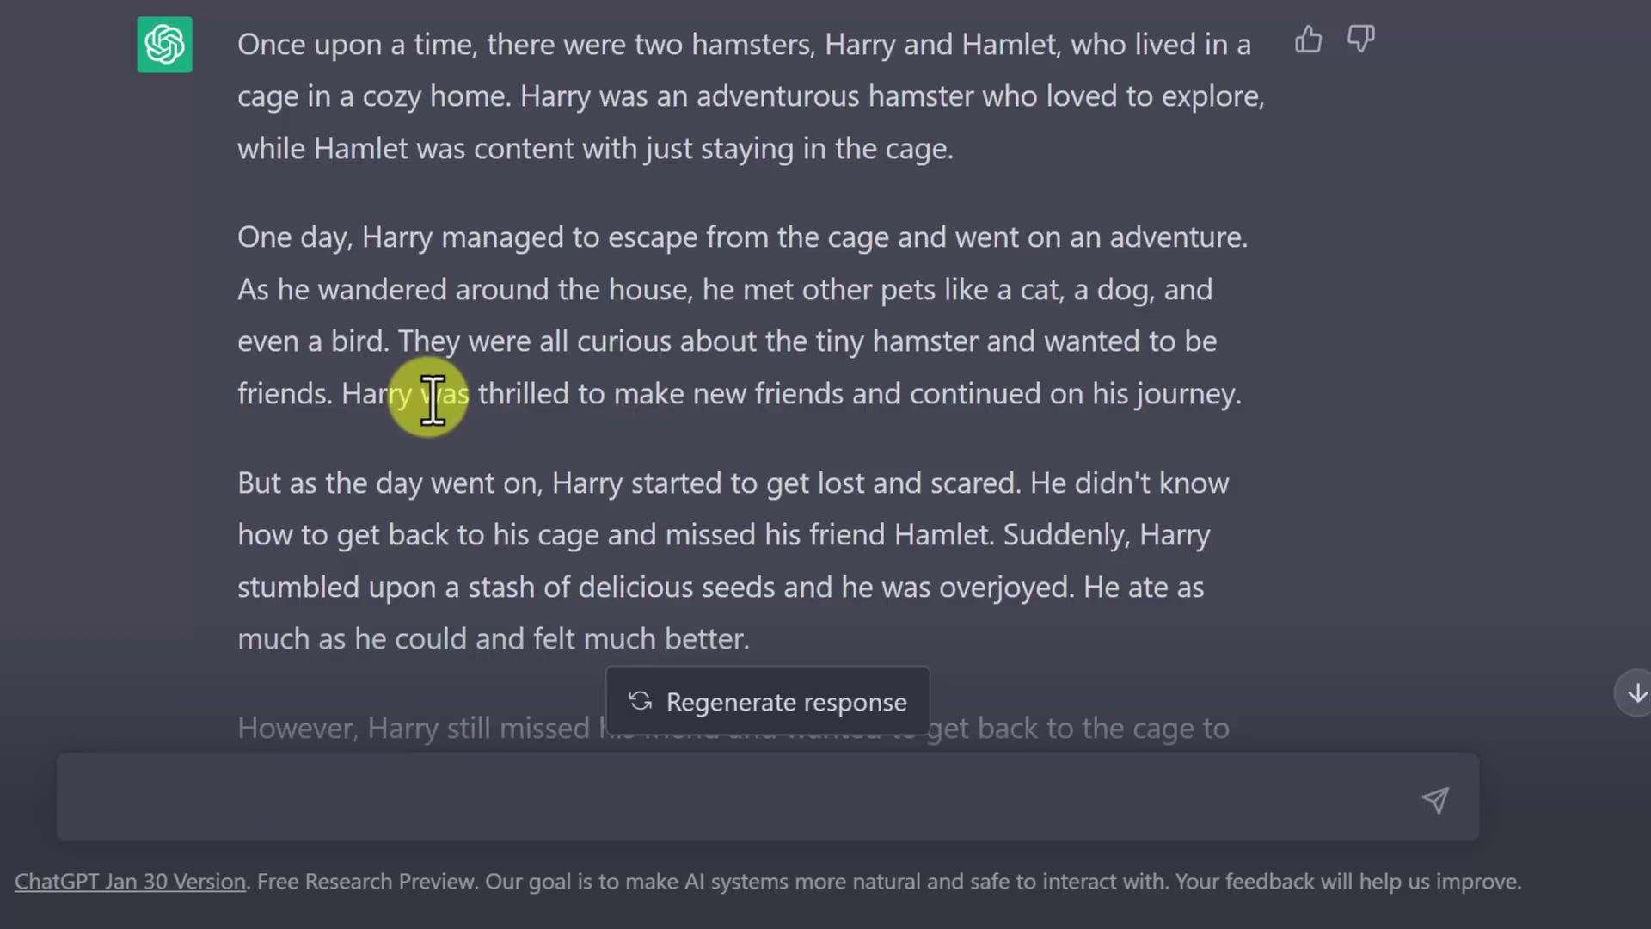
{"action": "scroll", "coordinate": [433, 397], "scroll_direction": "down", "scroll_amount": 3}
{"action": "scroll", "coordinate": [413, 671], "scroll_direction": "down", "scroll_amount": 3}
{"action": "left_click", "coordinate": [335, 803]}
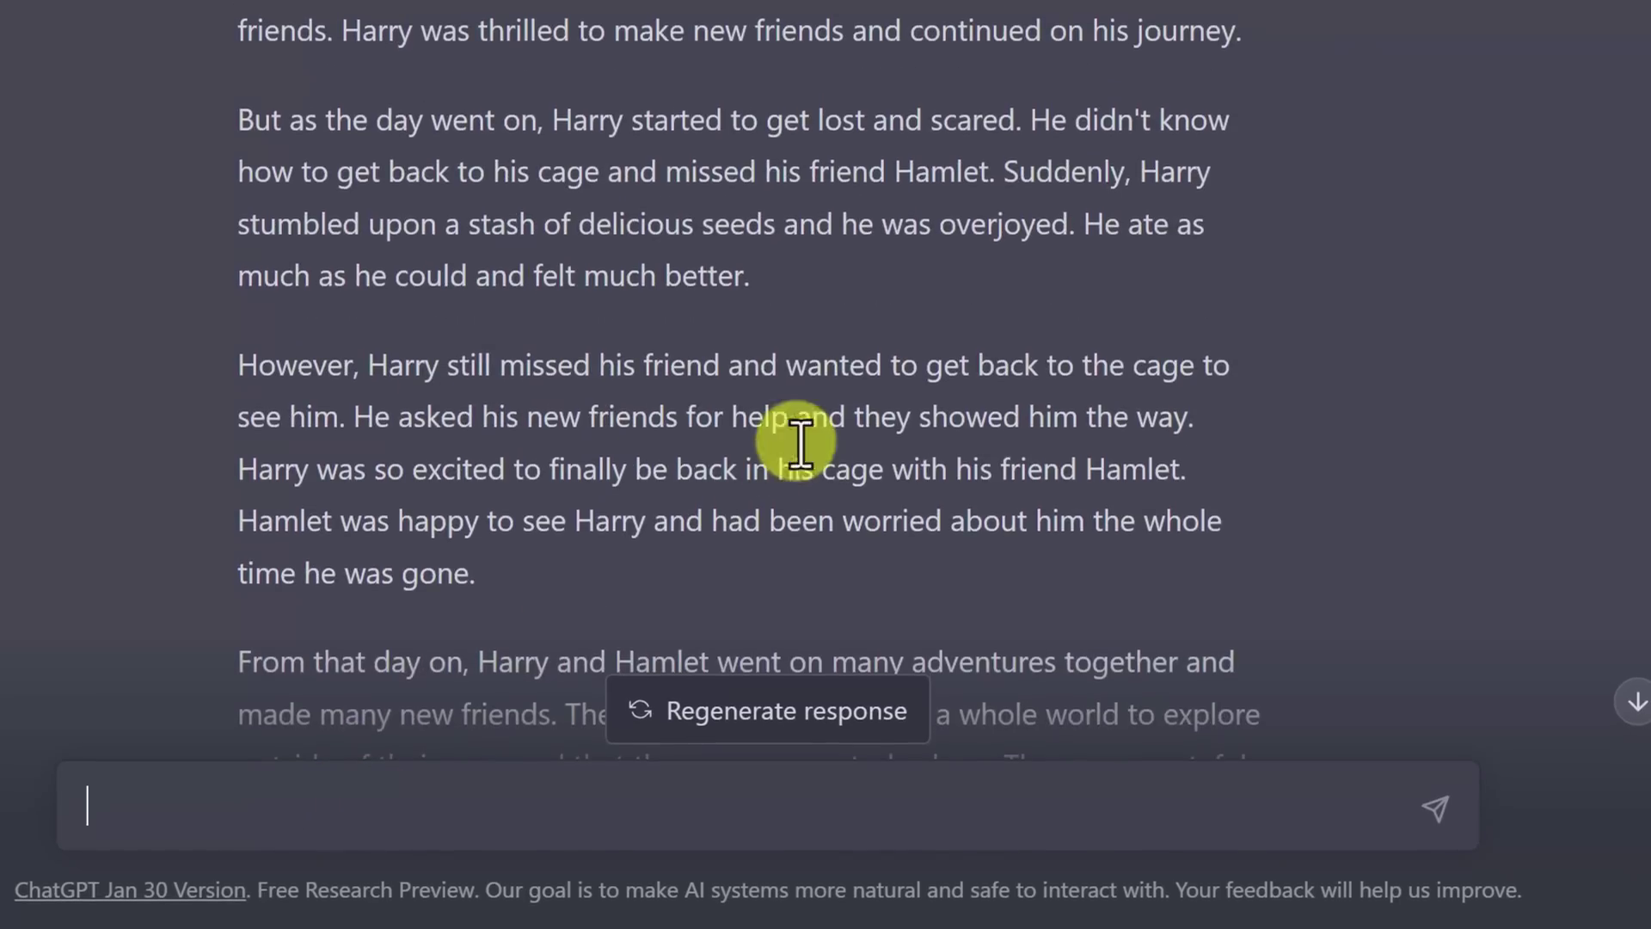
{"action": "type", "text": "Rewrite this as a nursery rhyme"}
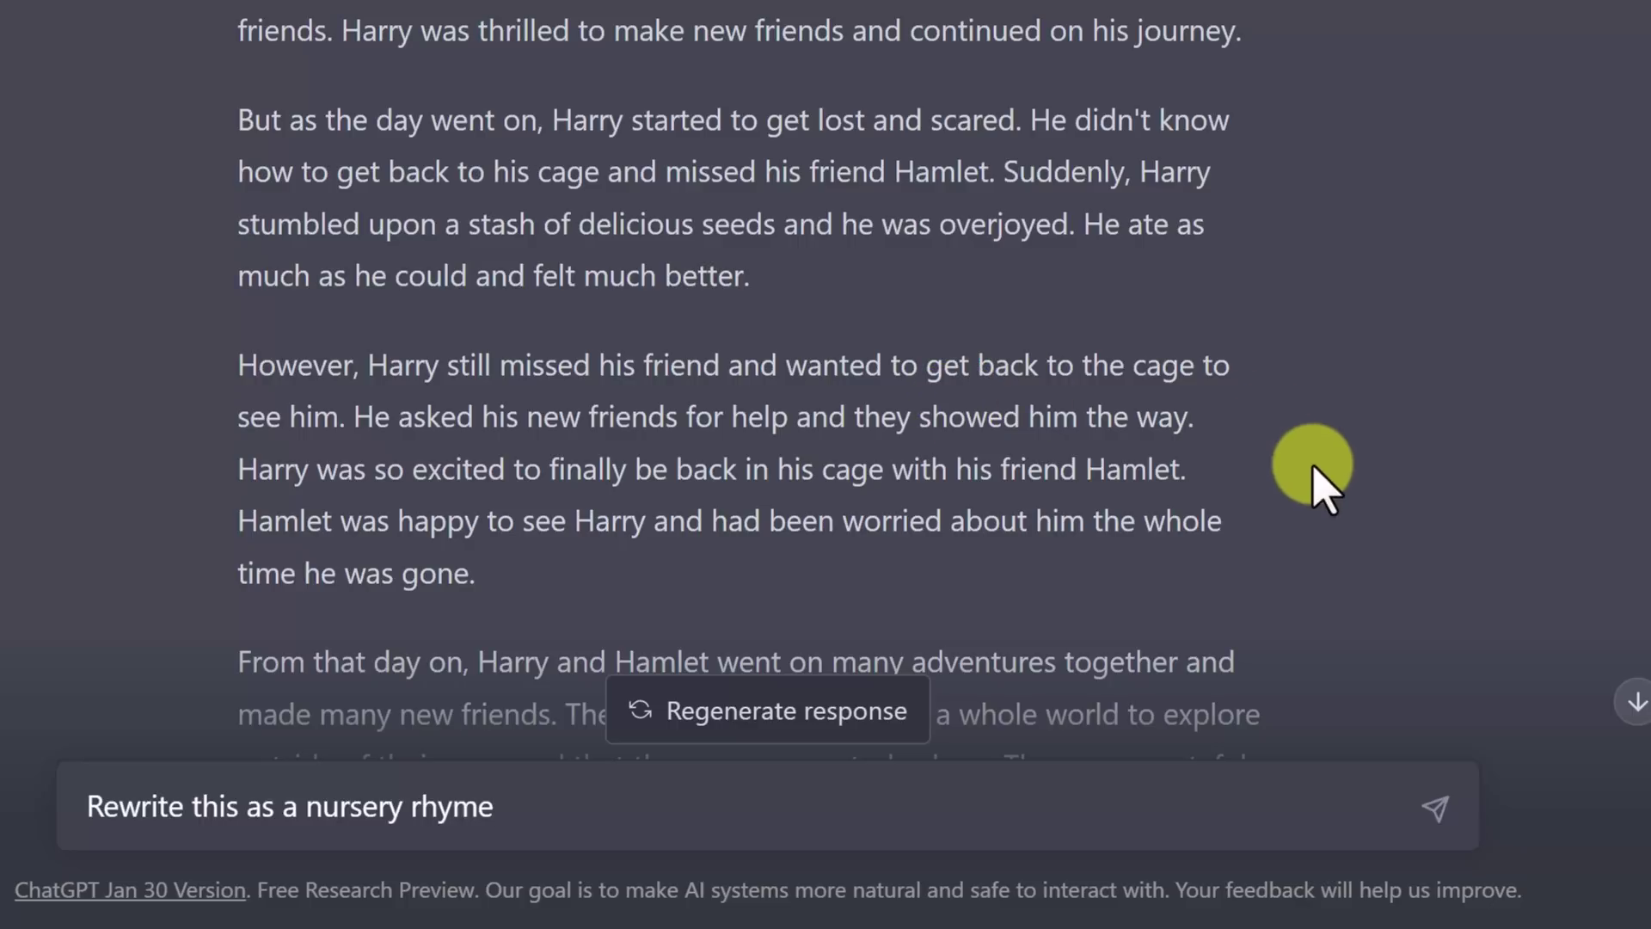
Submit the request to rewrite the hamster story as a nursery rhyme
{"action": "left_click", "coordinate": [1449, 807]}
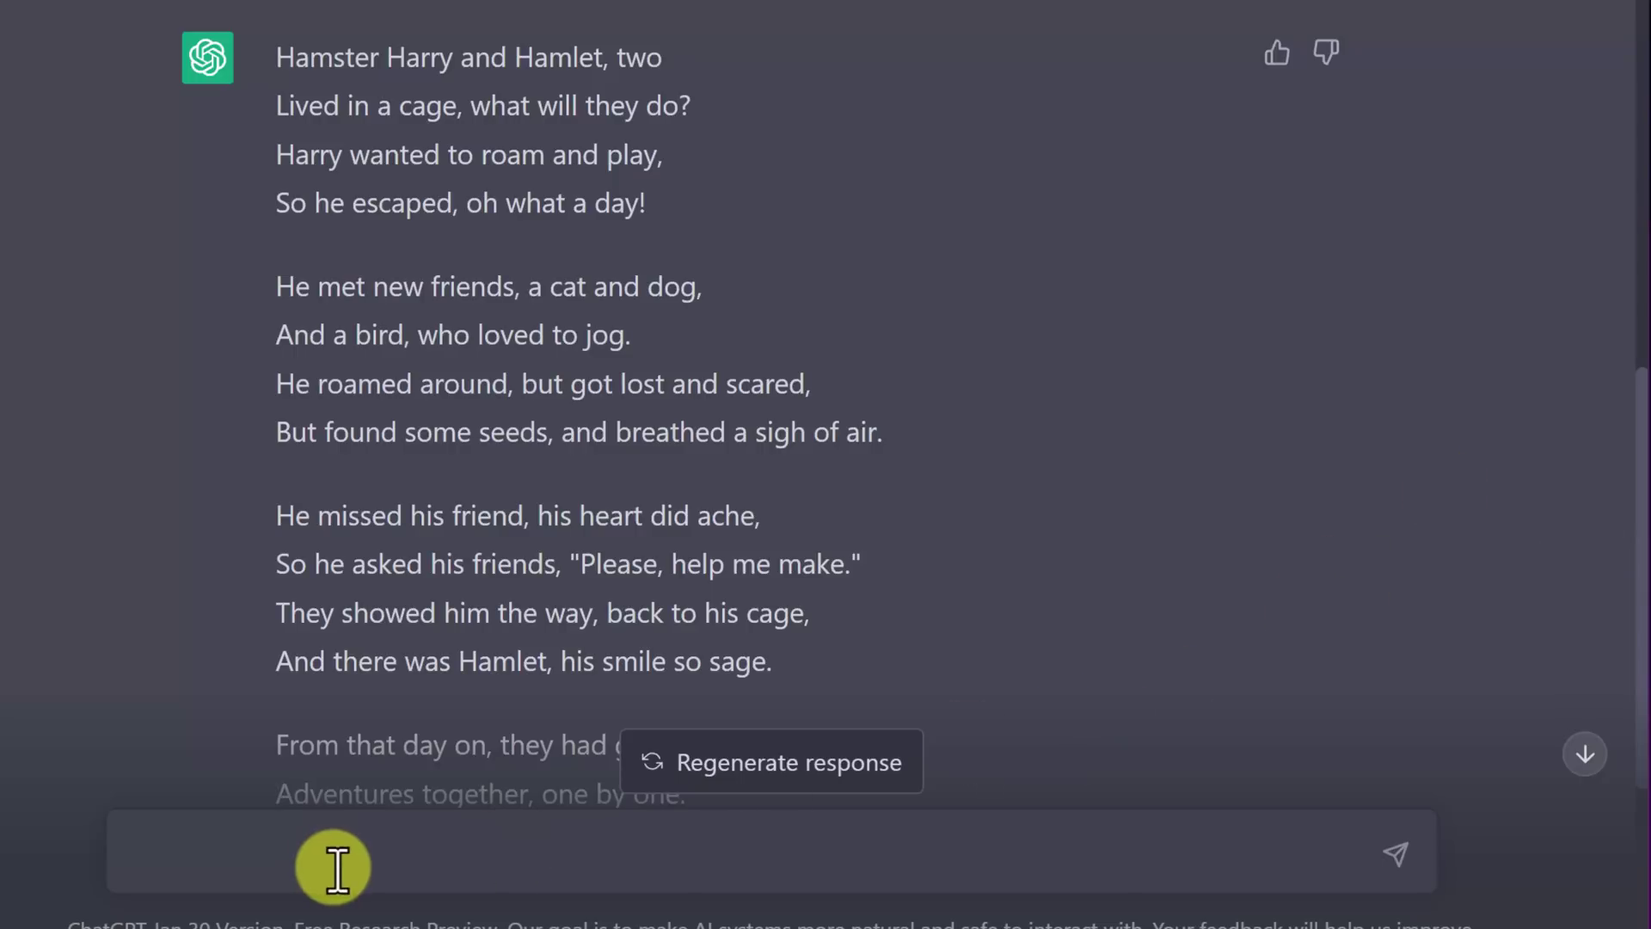
{"action": "scroll", "coordinate": [859, 492], "scroll_direction": "down", "scroll_amount": 5}
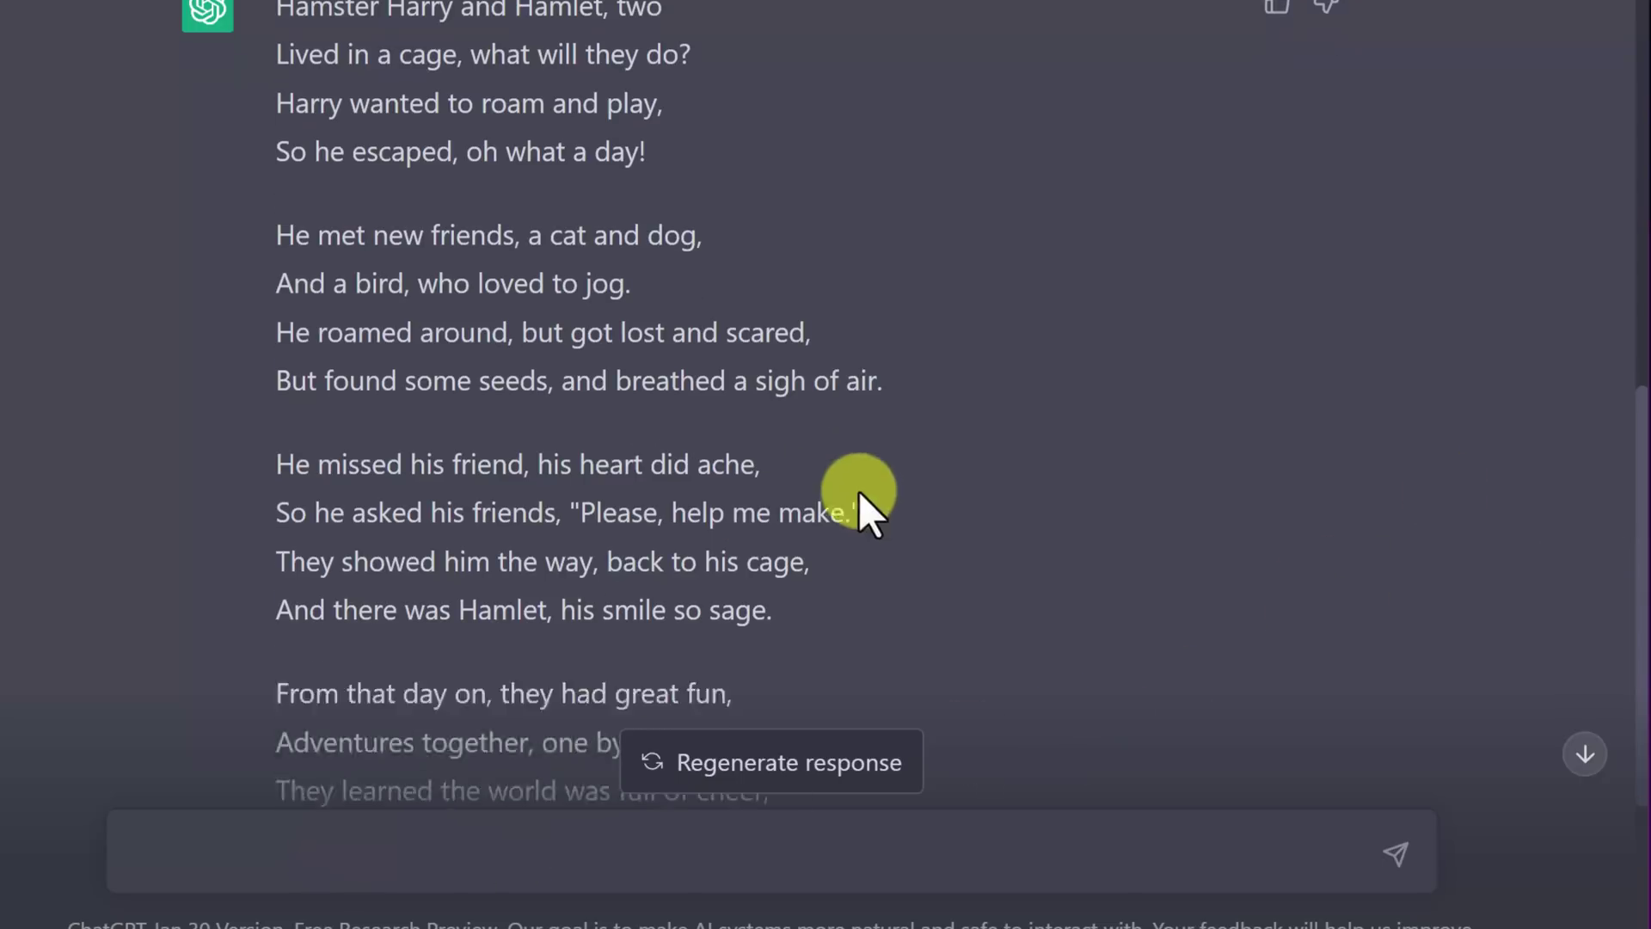
{"action": "scroll", "coordinate": [753, 706], "scroll_direction": "down", "scroll_amount": 5}
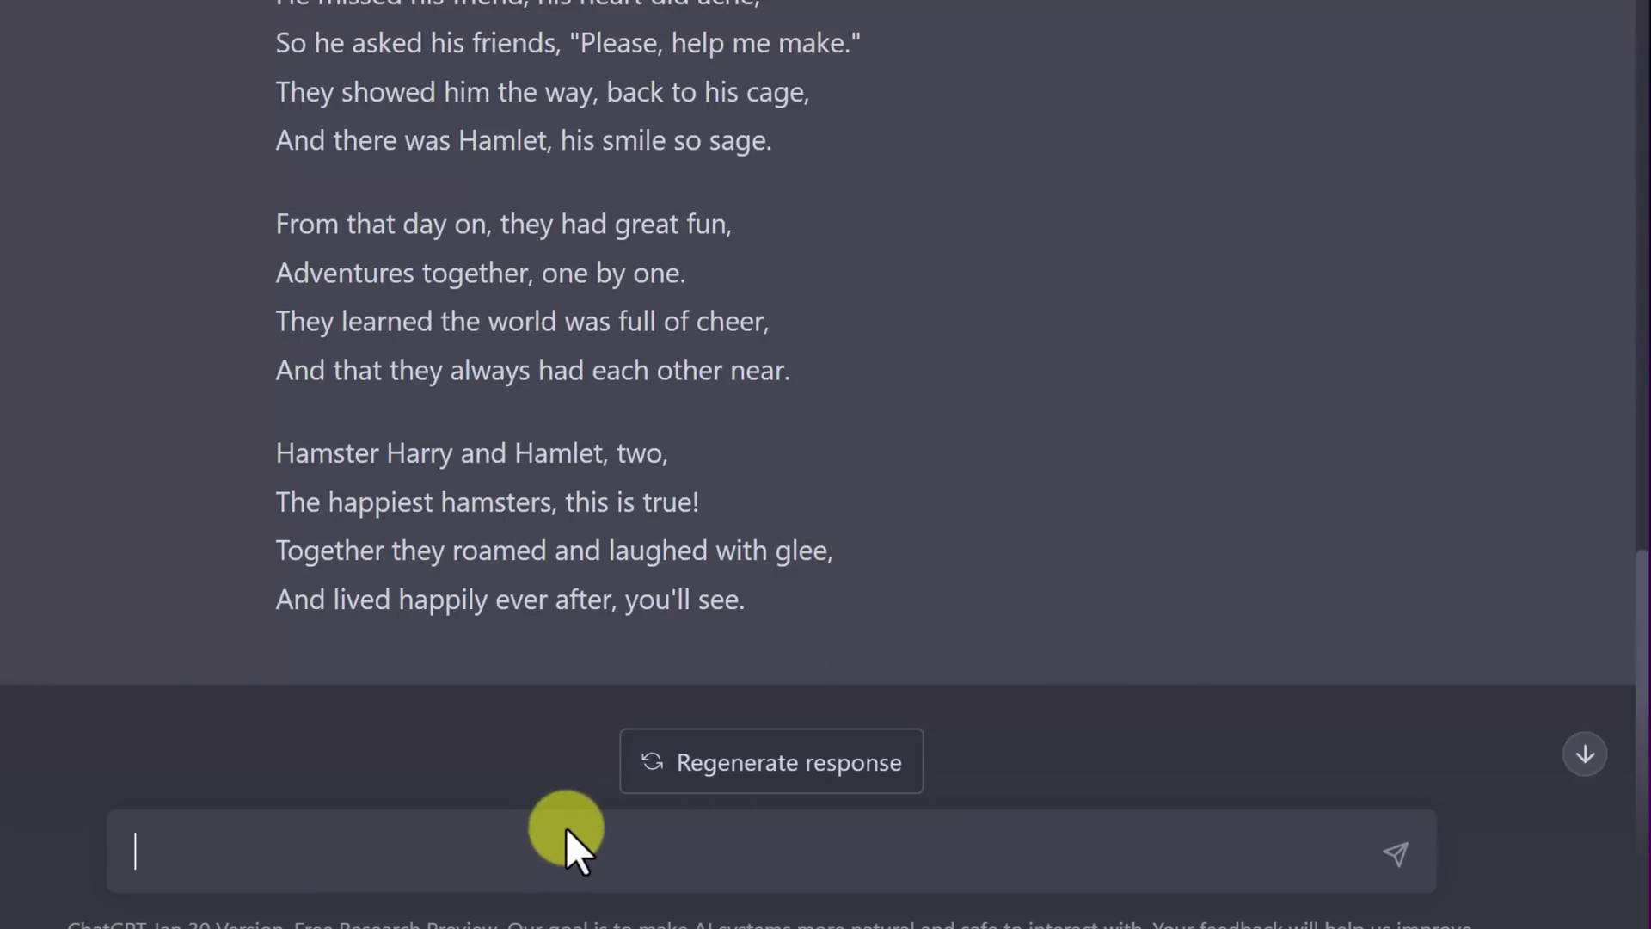
{"action": "type", "text": "wri"}
{"action": "type", "text": "te this in f"}
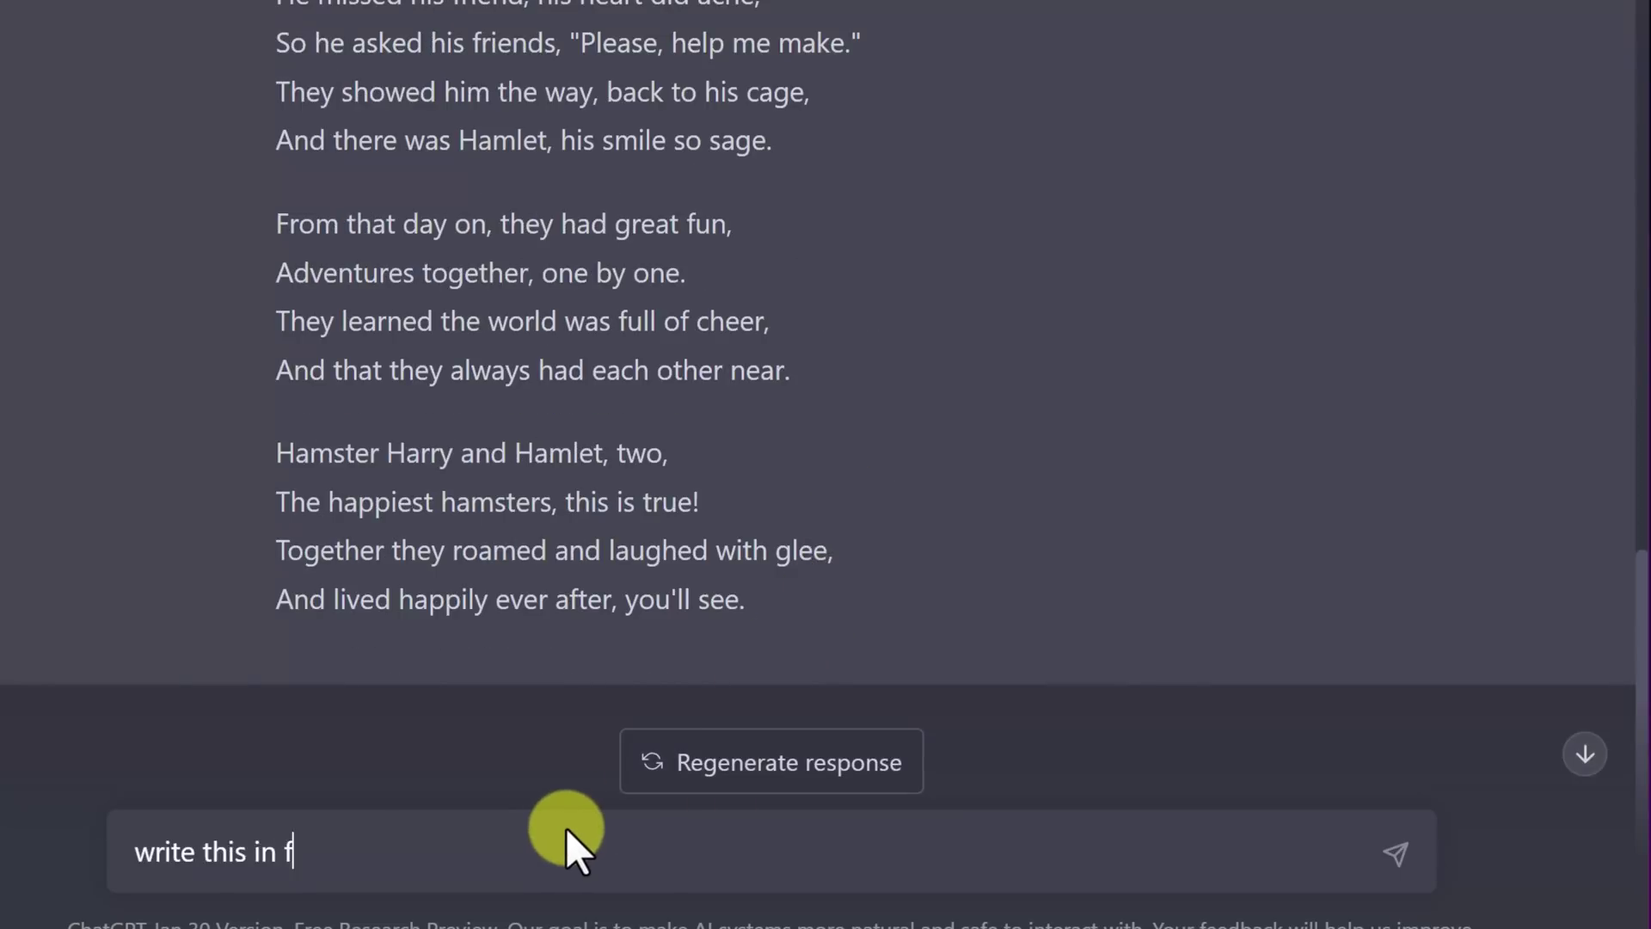
{"action": "type", "text": "rench"}
Send 'write this in french', then return to the Hamster Escapes Adventure chat
{"action": "key", "text": "Return"}
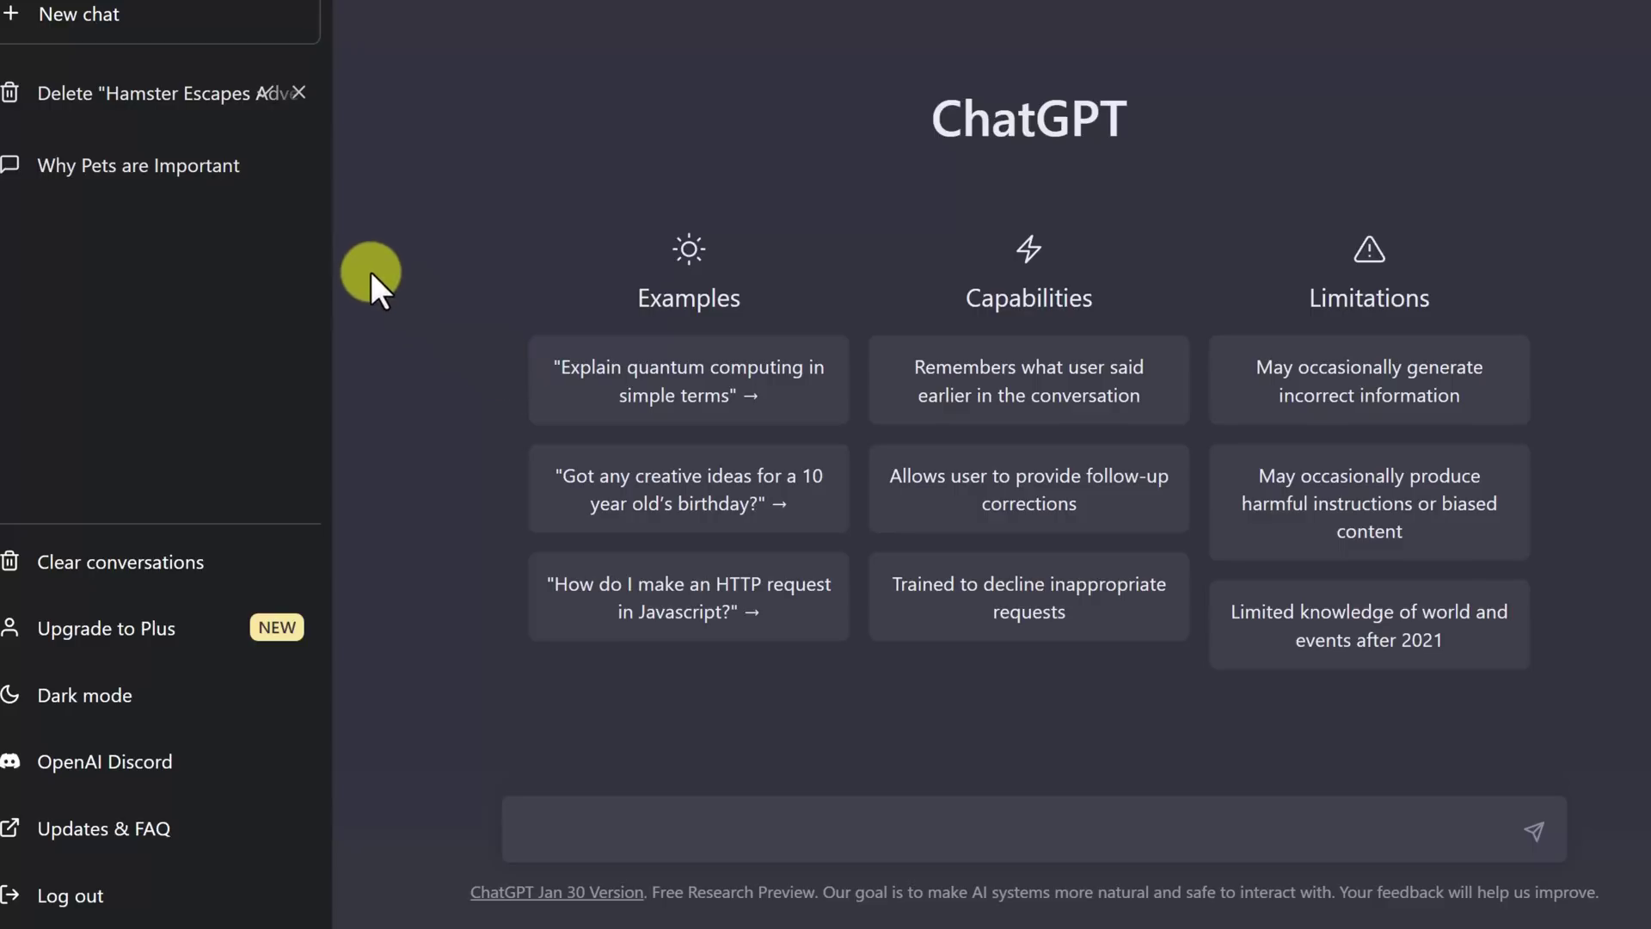
{"action": "left_click", "coordinate": [216, 165]}
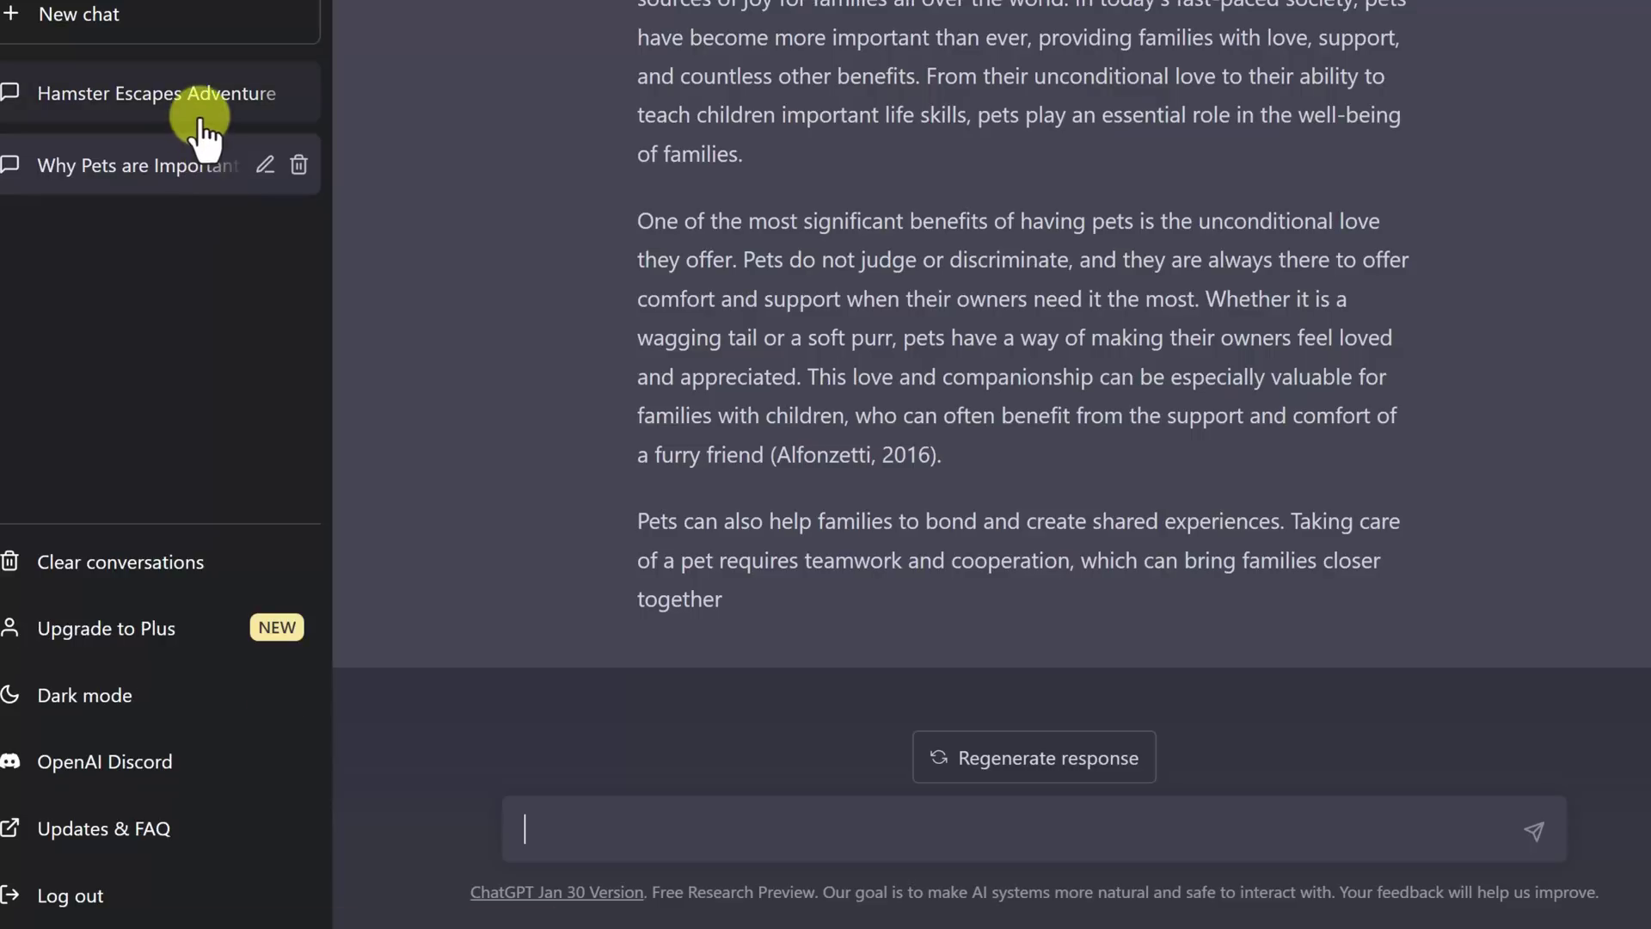
{"action": "left_click", "coordinate": [199, 94]}
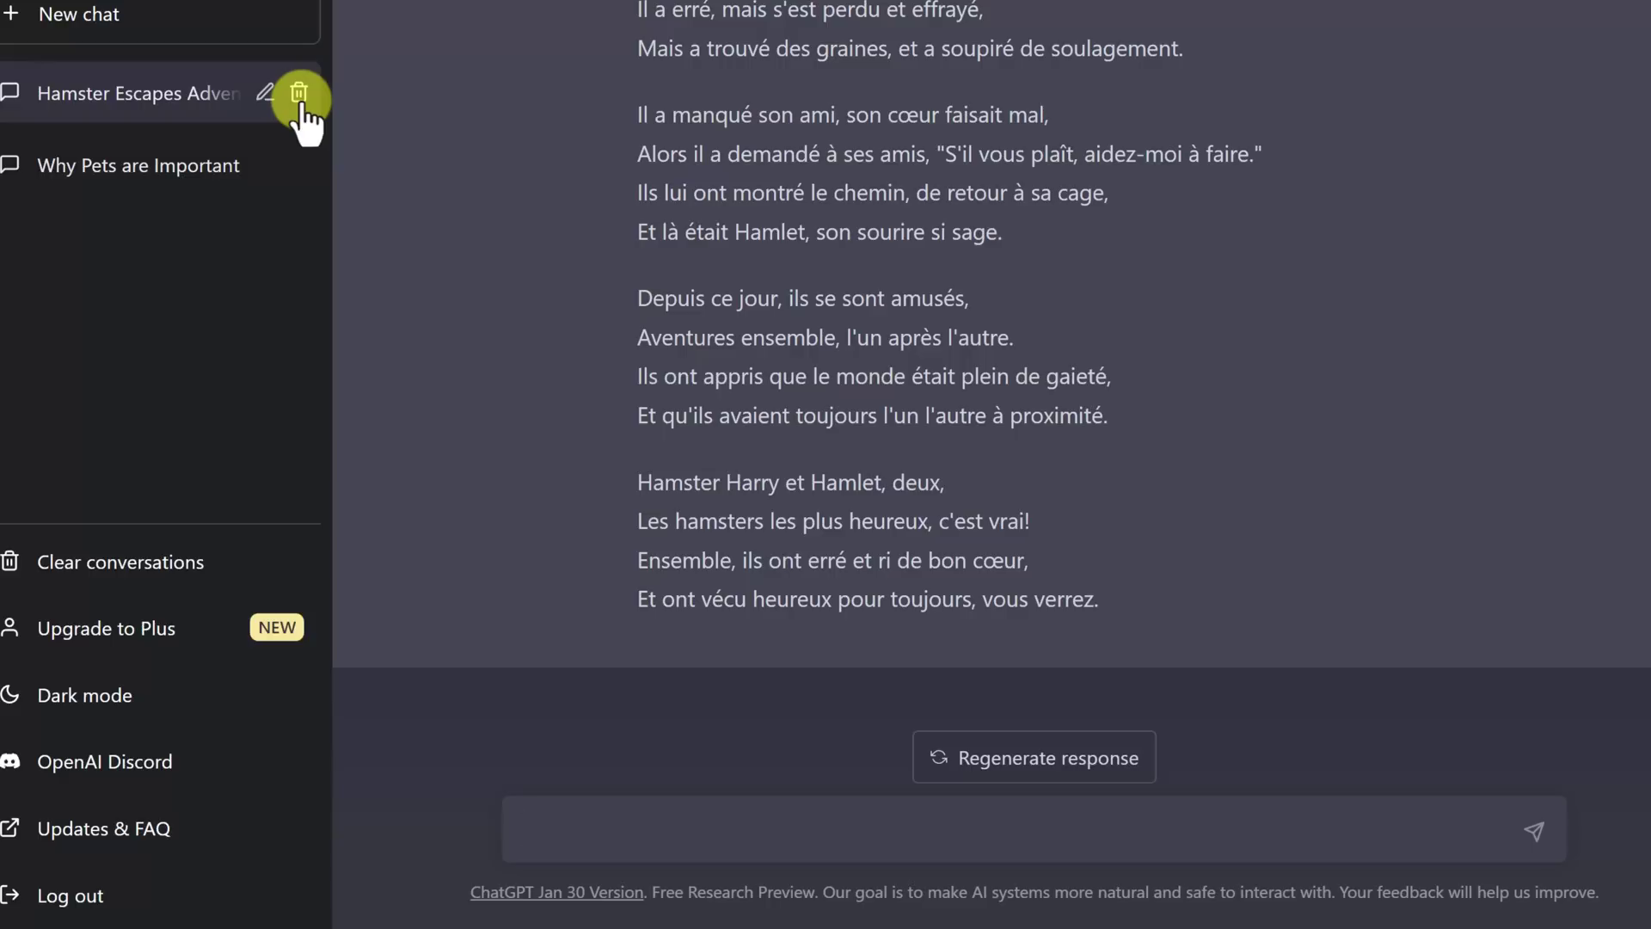
In a new chat, send the pasted graduation speech prompt and stop it early
{"action": "left_click", "coordinate": [143, 16]}
{"action": "type", "text": "Write me a grad speech inspiring the students about the future"}
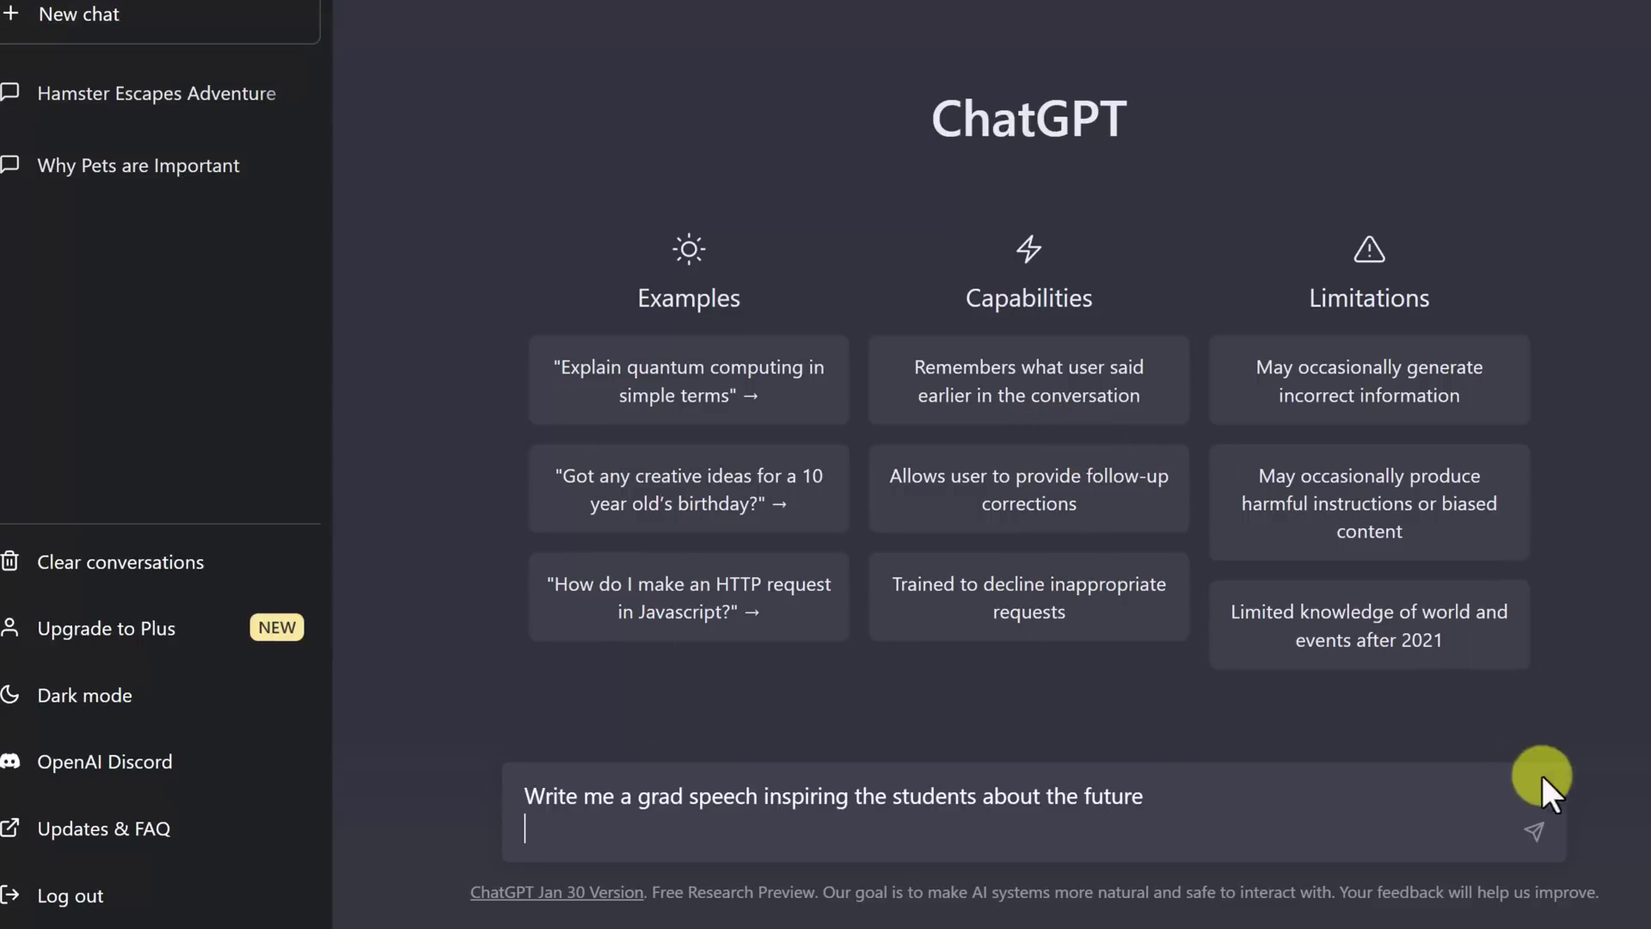
{"action": "left_click", "coordinate": [1535, 830]}
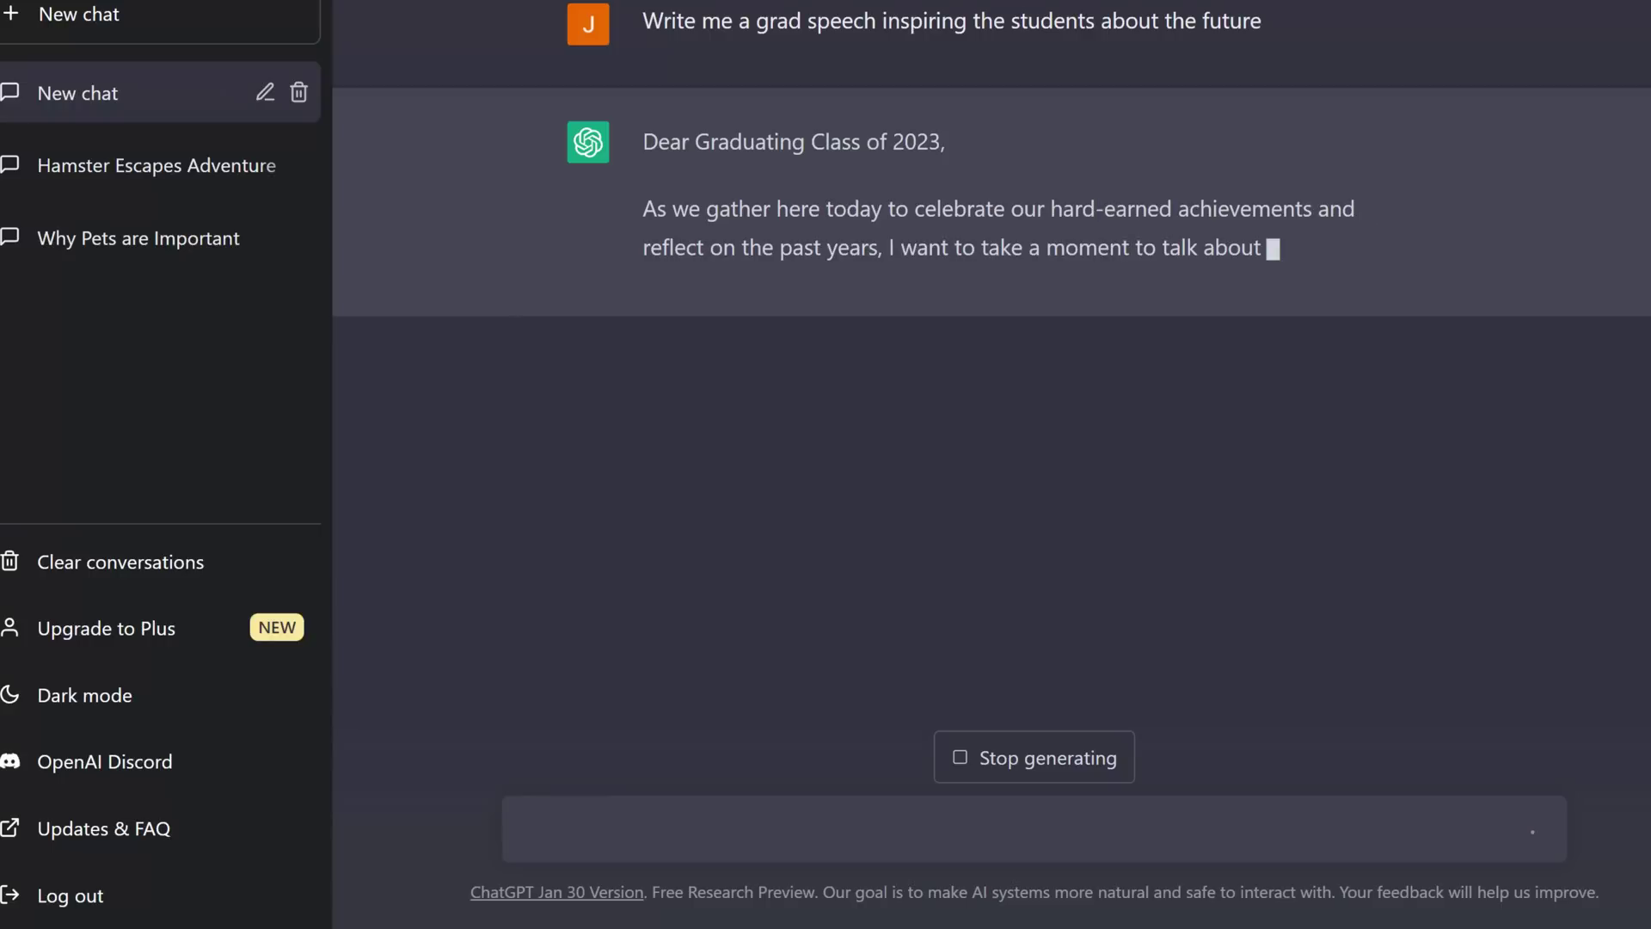
{"action": "left_click", "coordinate": [1082, 757]}
In another chat, send the parent praise email prompt, stop it, and open an empty chat
{"action": "left_click", "coordinate": [78, 14]}
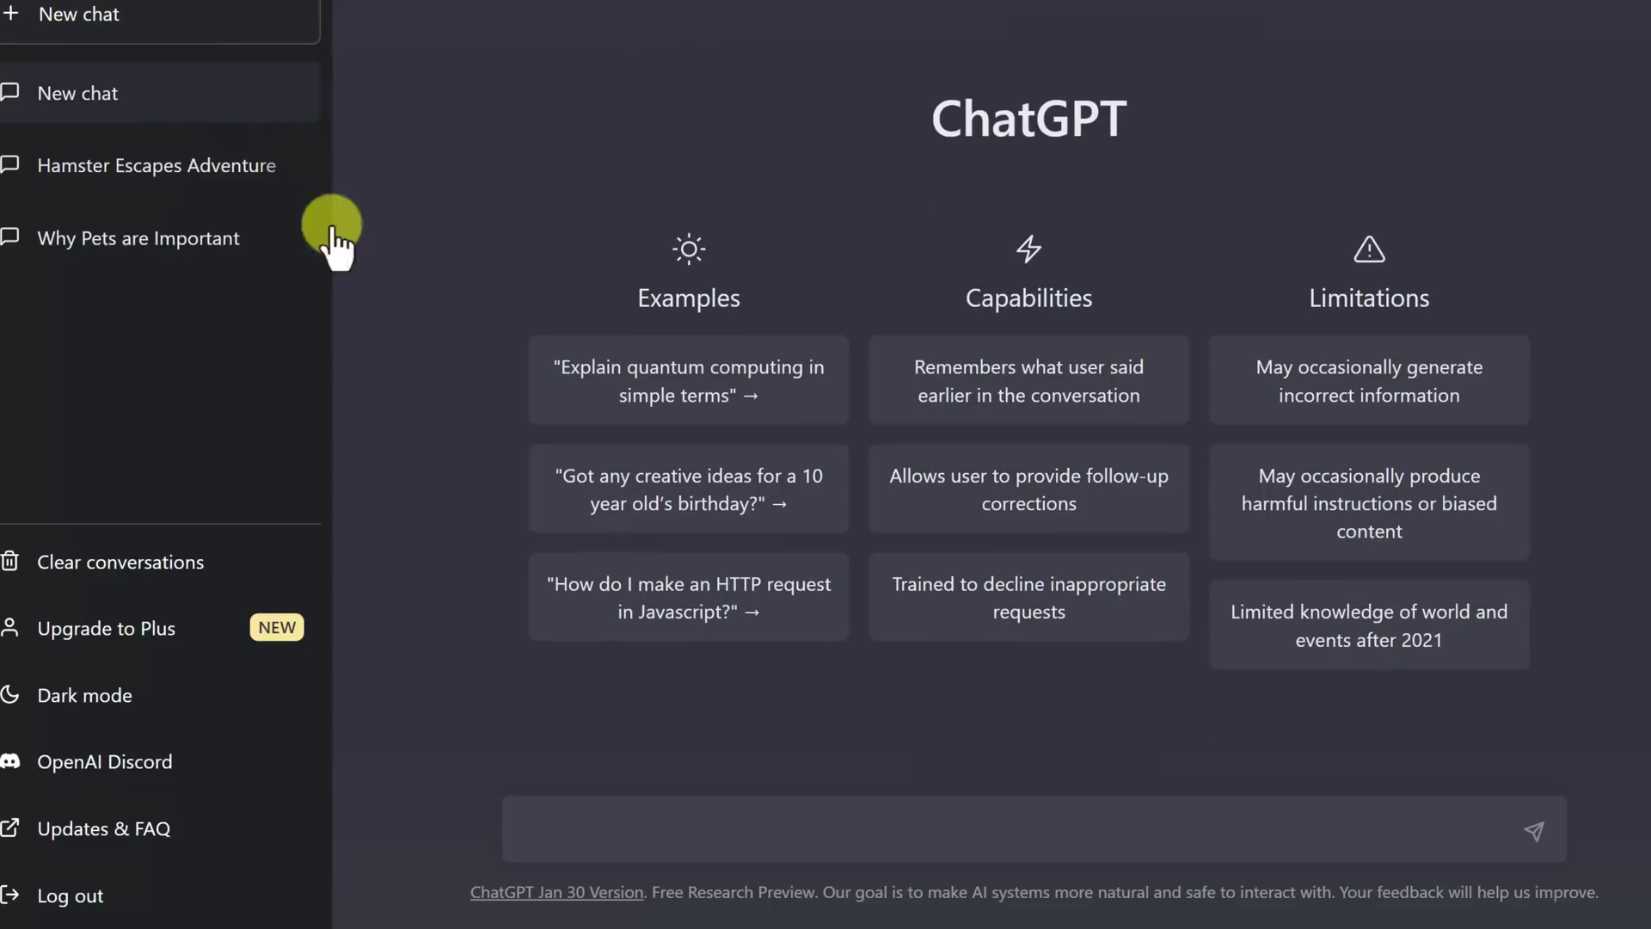
{"action": "left_click", "coordinate": [680, 841]}
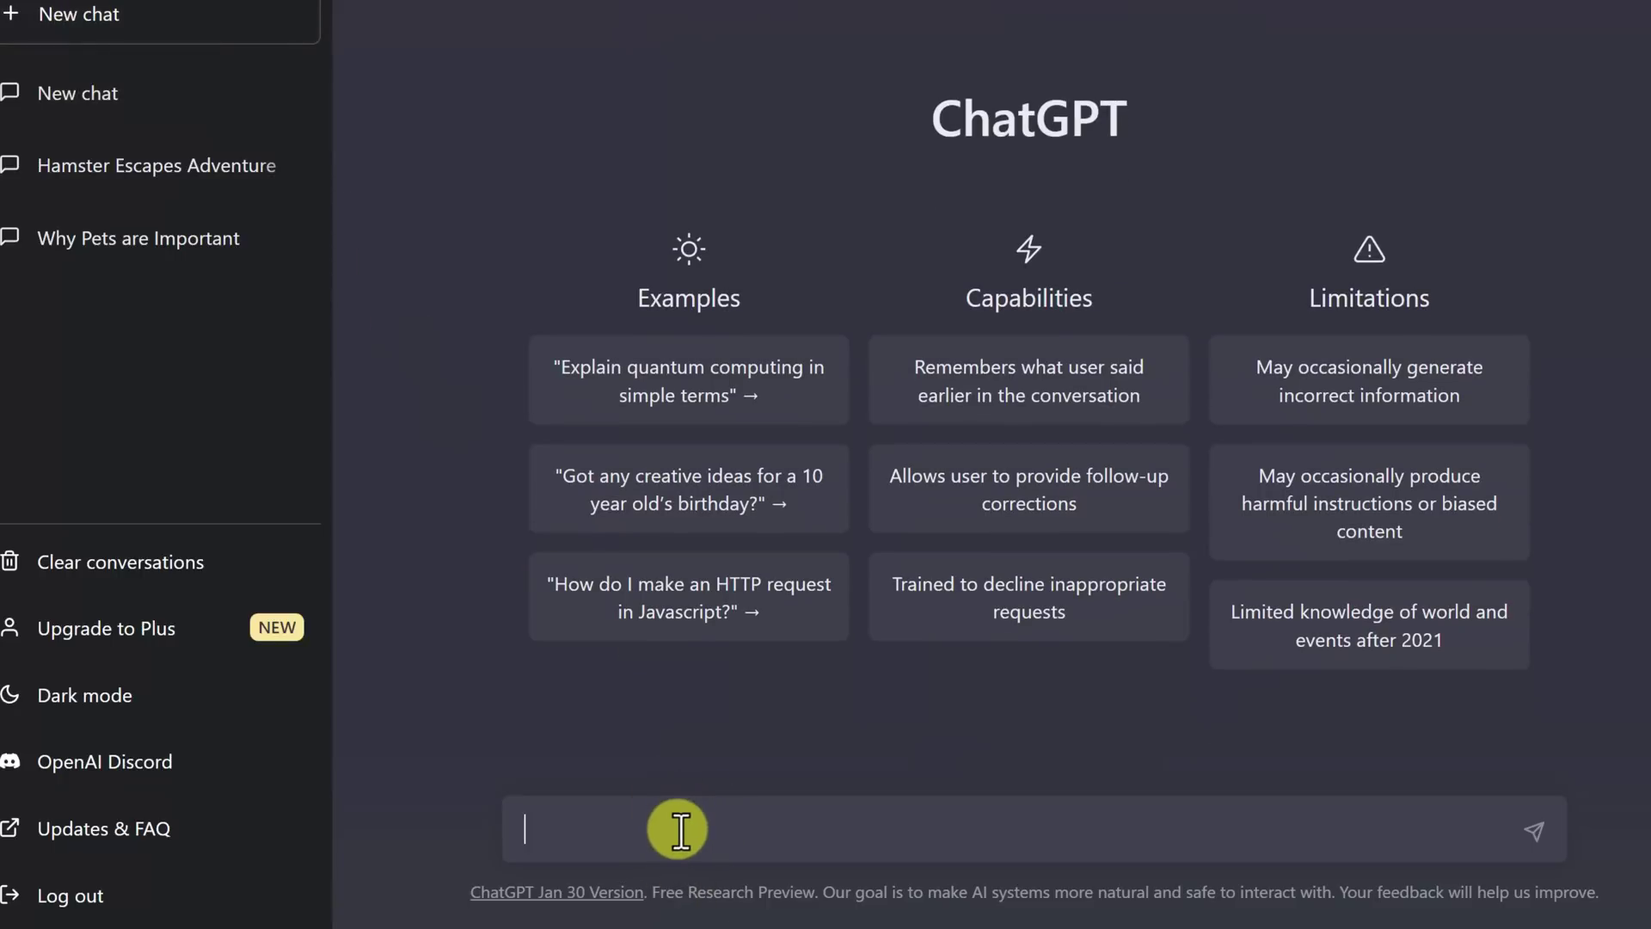
{"action": "type", "text": "Write me an email to parents praising how well a student has been doing in class. The student’s marks have been increasing and they have been putting in a lot of effort."}
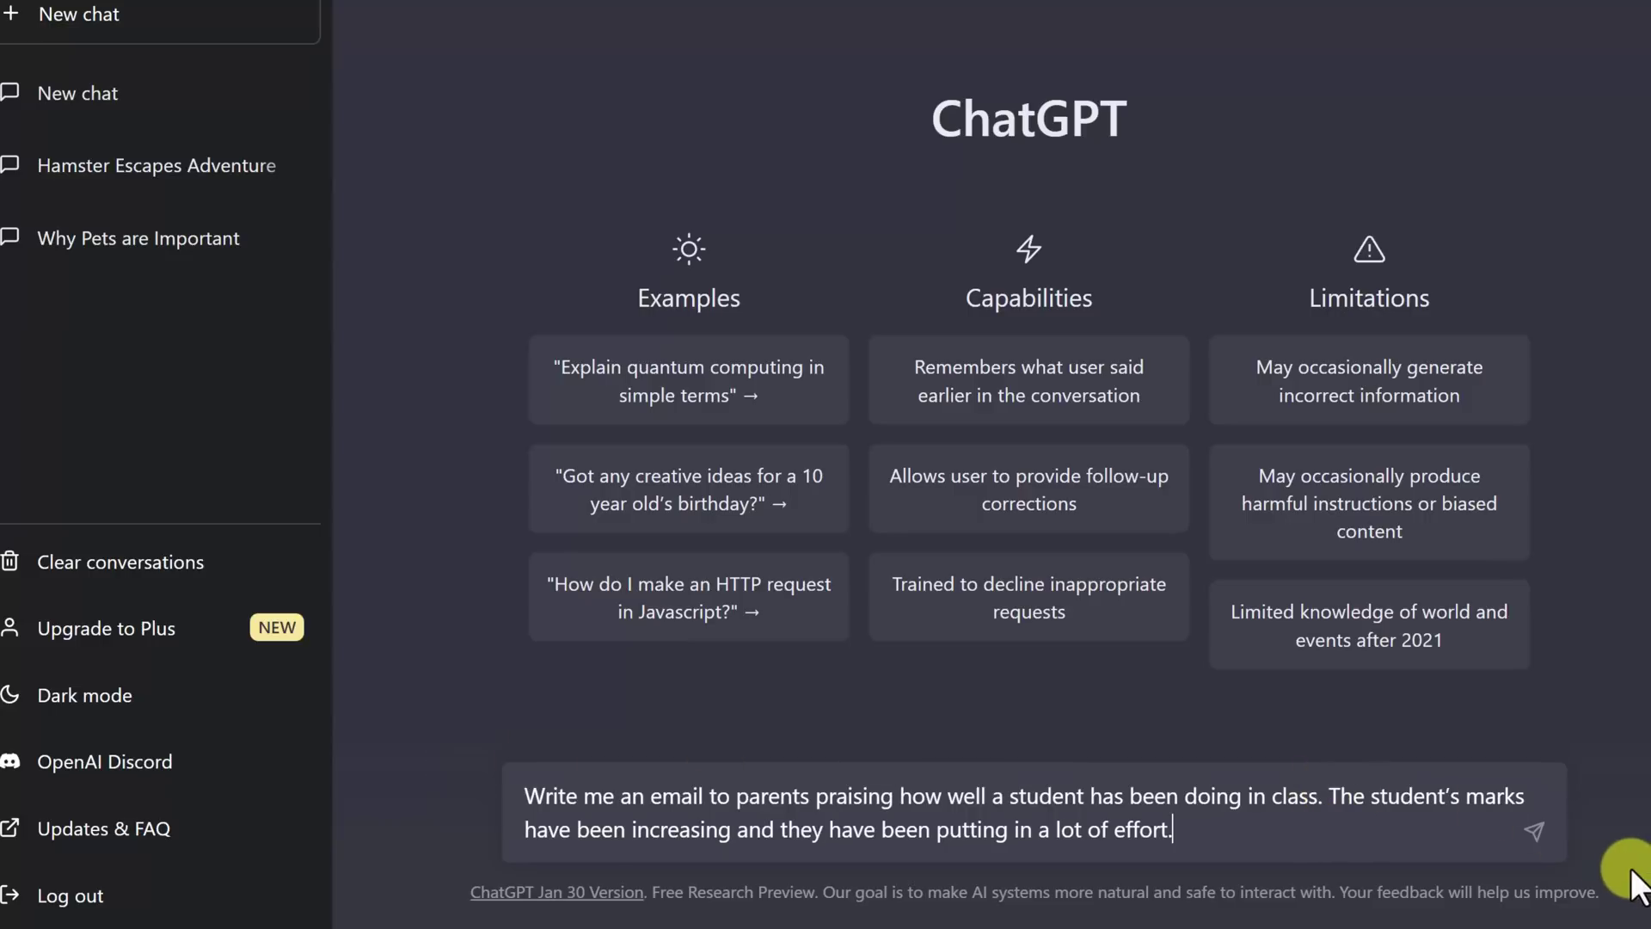
{"action": "left_click", "coordinate": [1540, 830]}
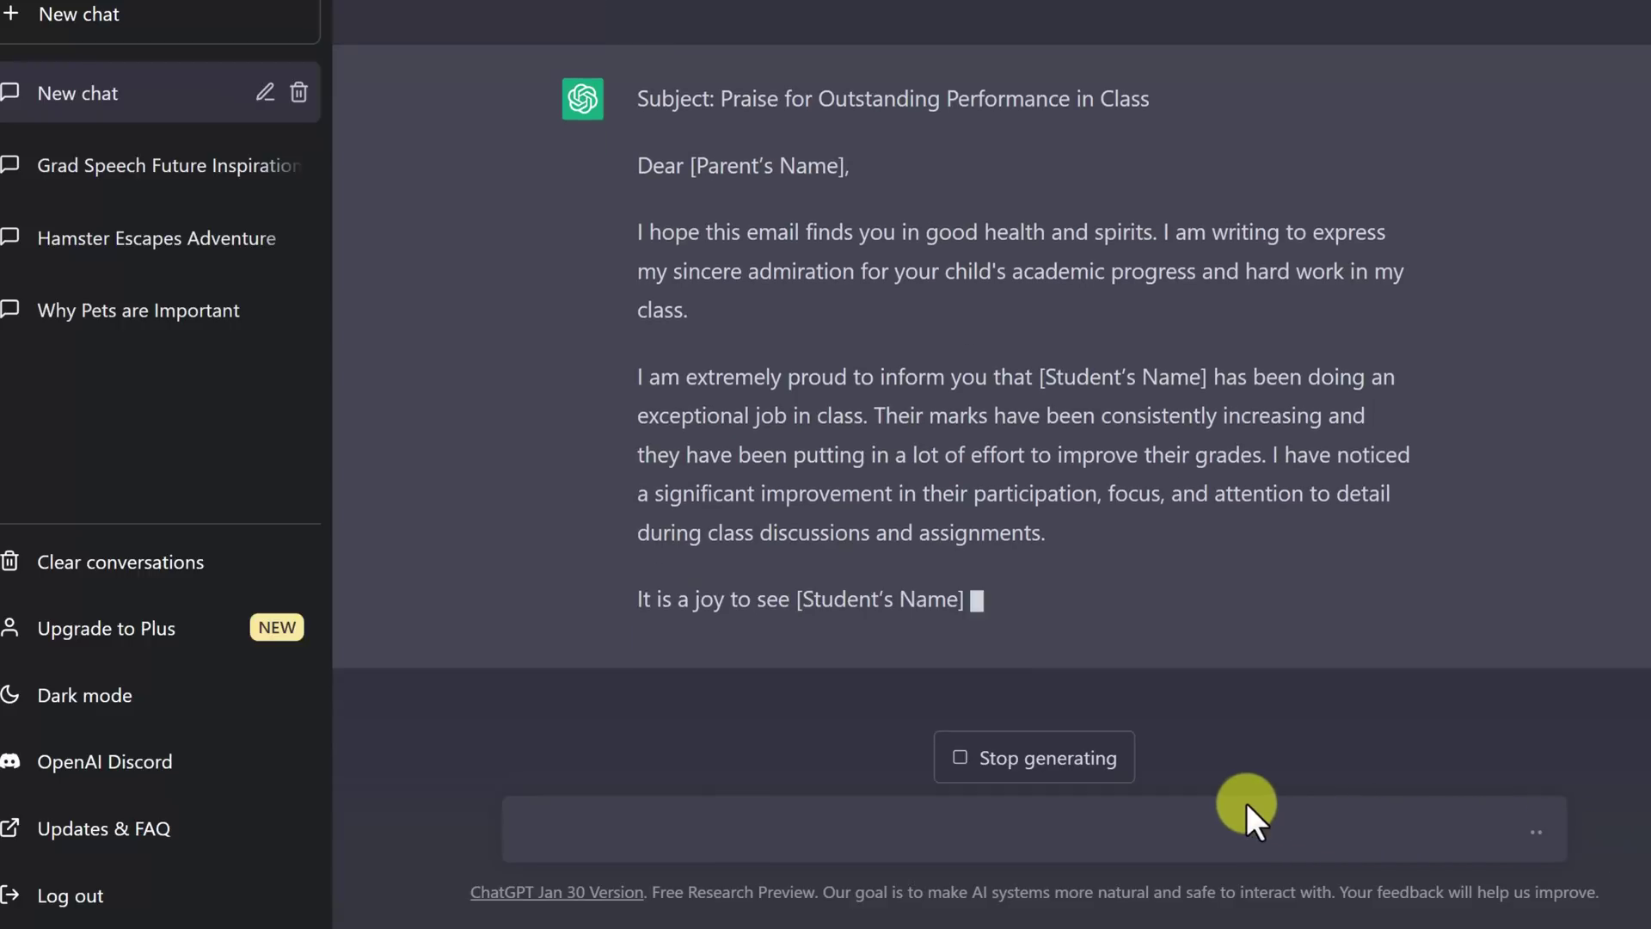
{"action": "left_click", "coordinate": [1070, 757]}
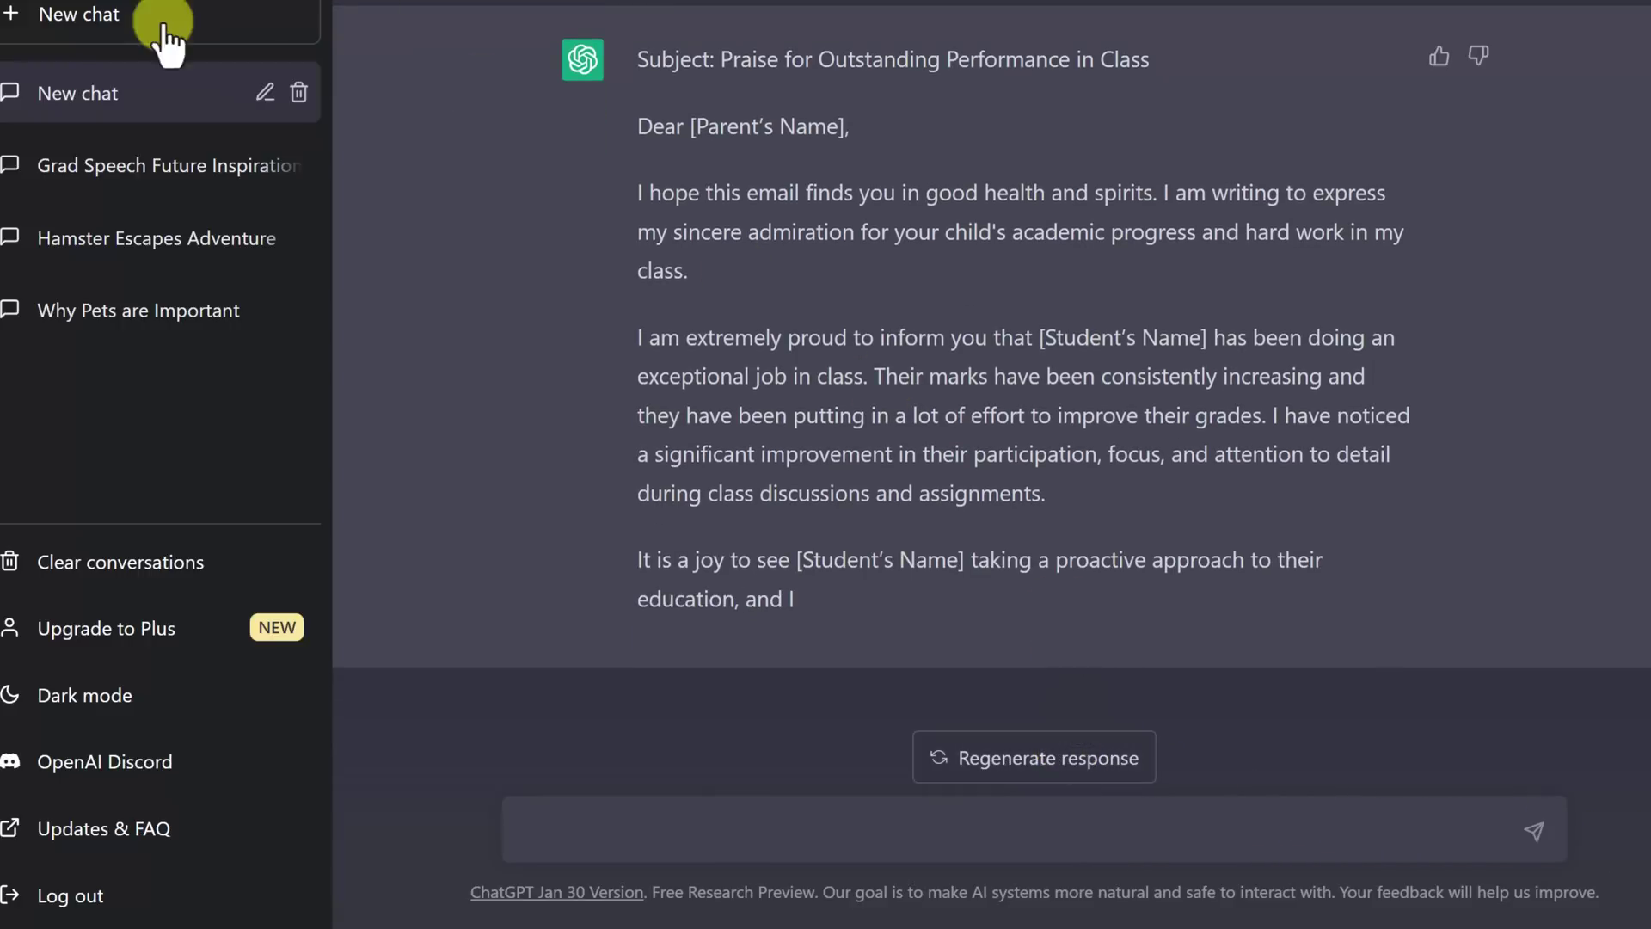
{"action": "left_click", "coordinate": [78, 14]}
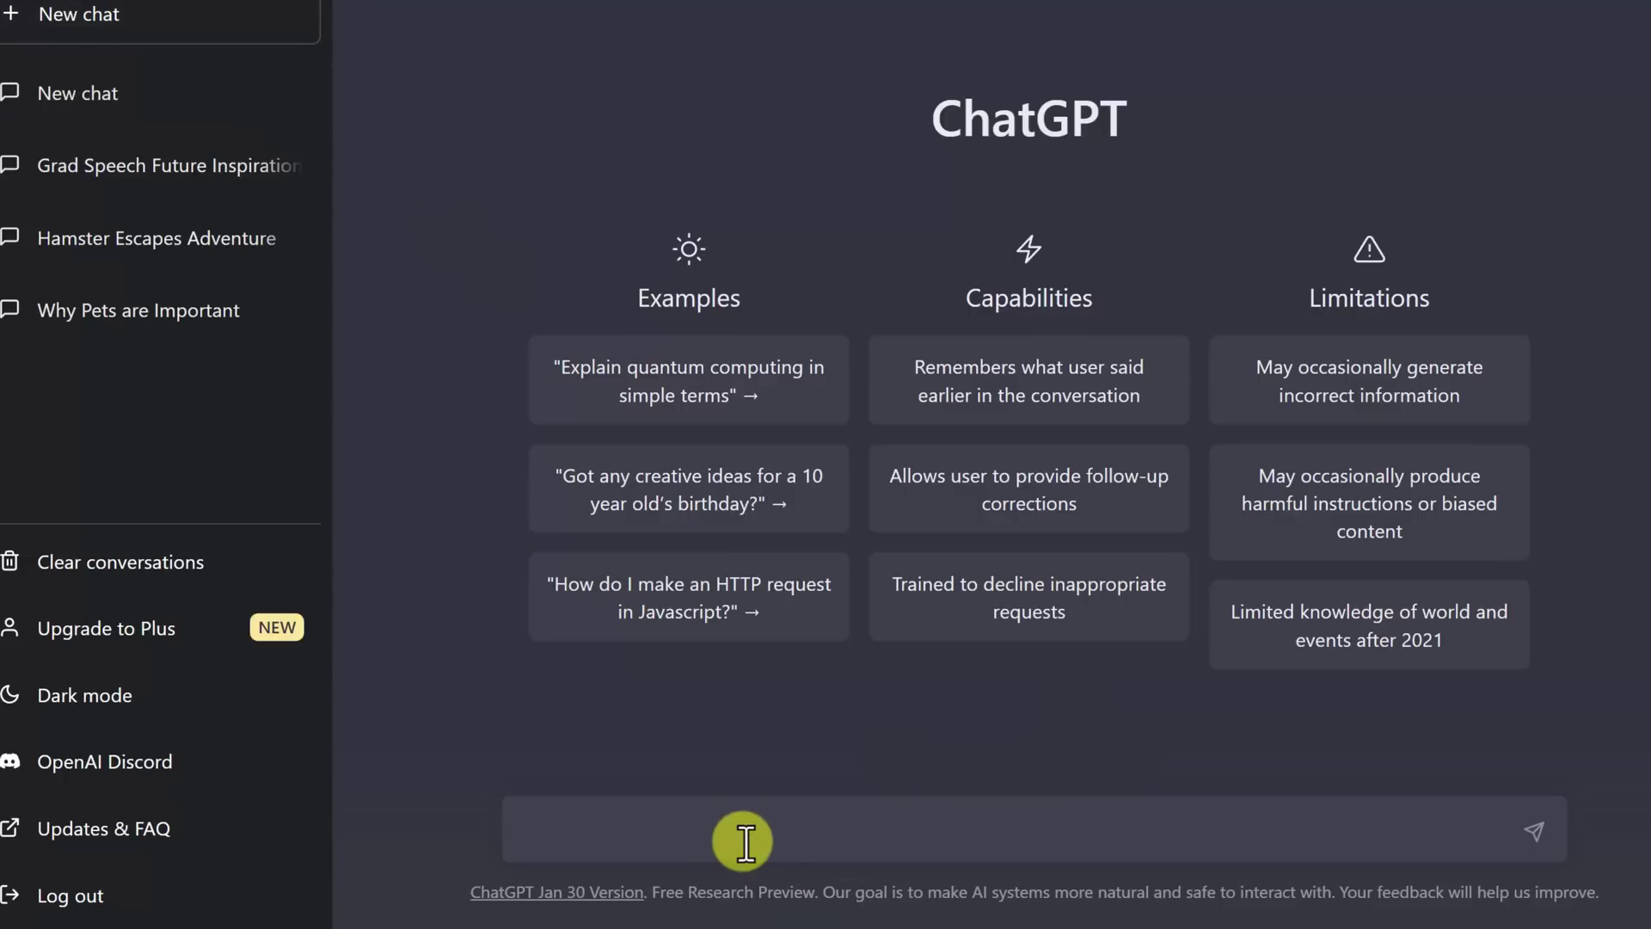
Paste and send the request for a grade 8 lesson plan about the cell
{"action": "type", "text": "Write me a lesson plan for teaching about the cell for grade 8s"}
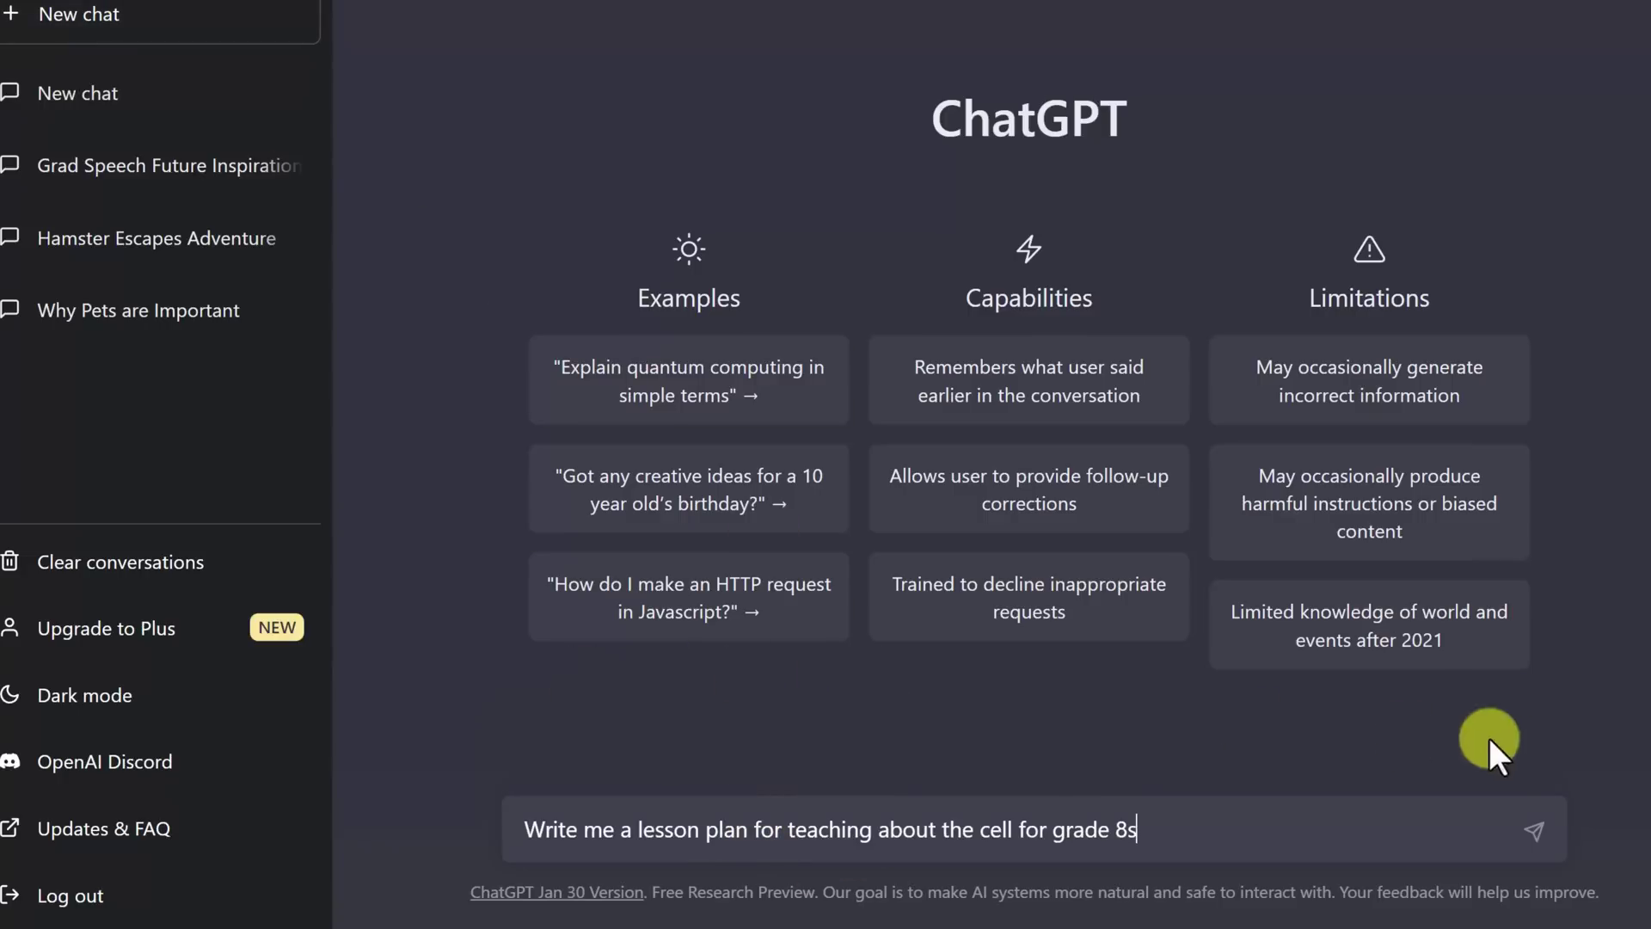
{"action": "left_click", "coordinate": [1539, 832]}
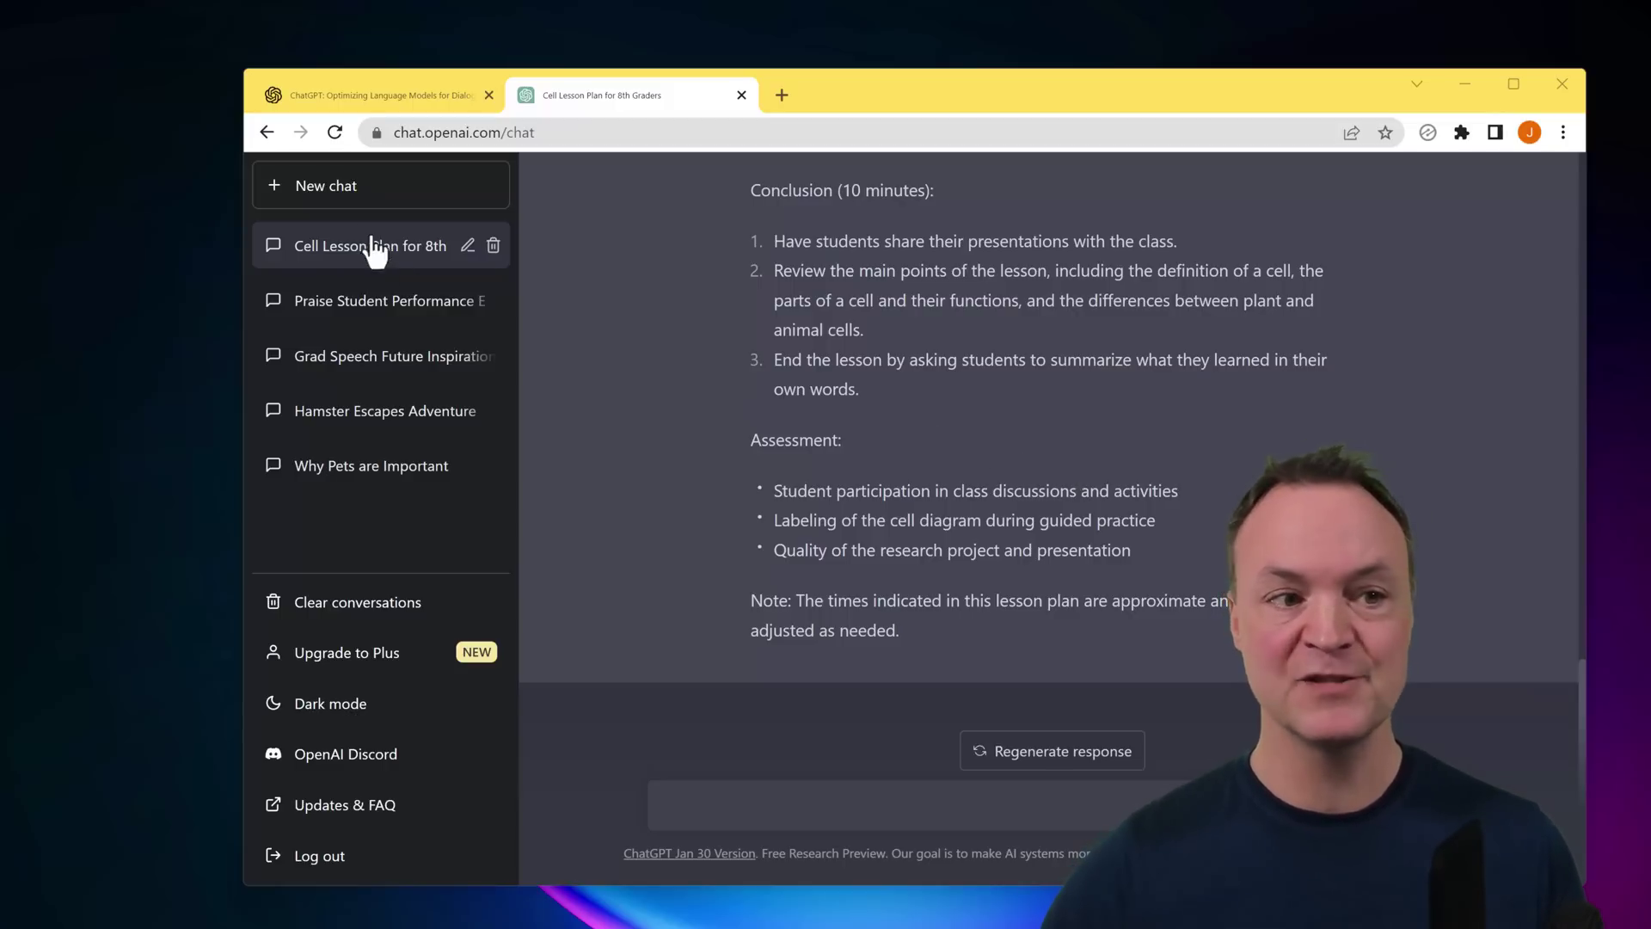
In a new chat, send the pasted prompt asking for uncommon study techniques
{"action": "left_click", "coordinate": [349, 185]}
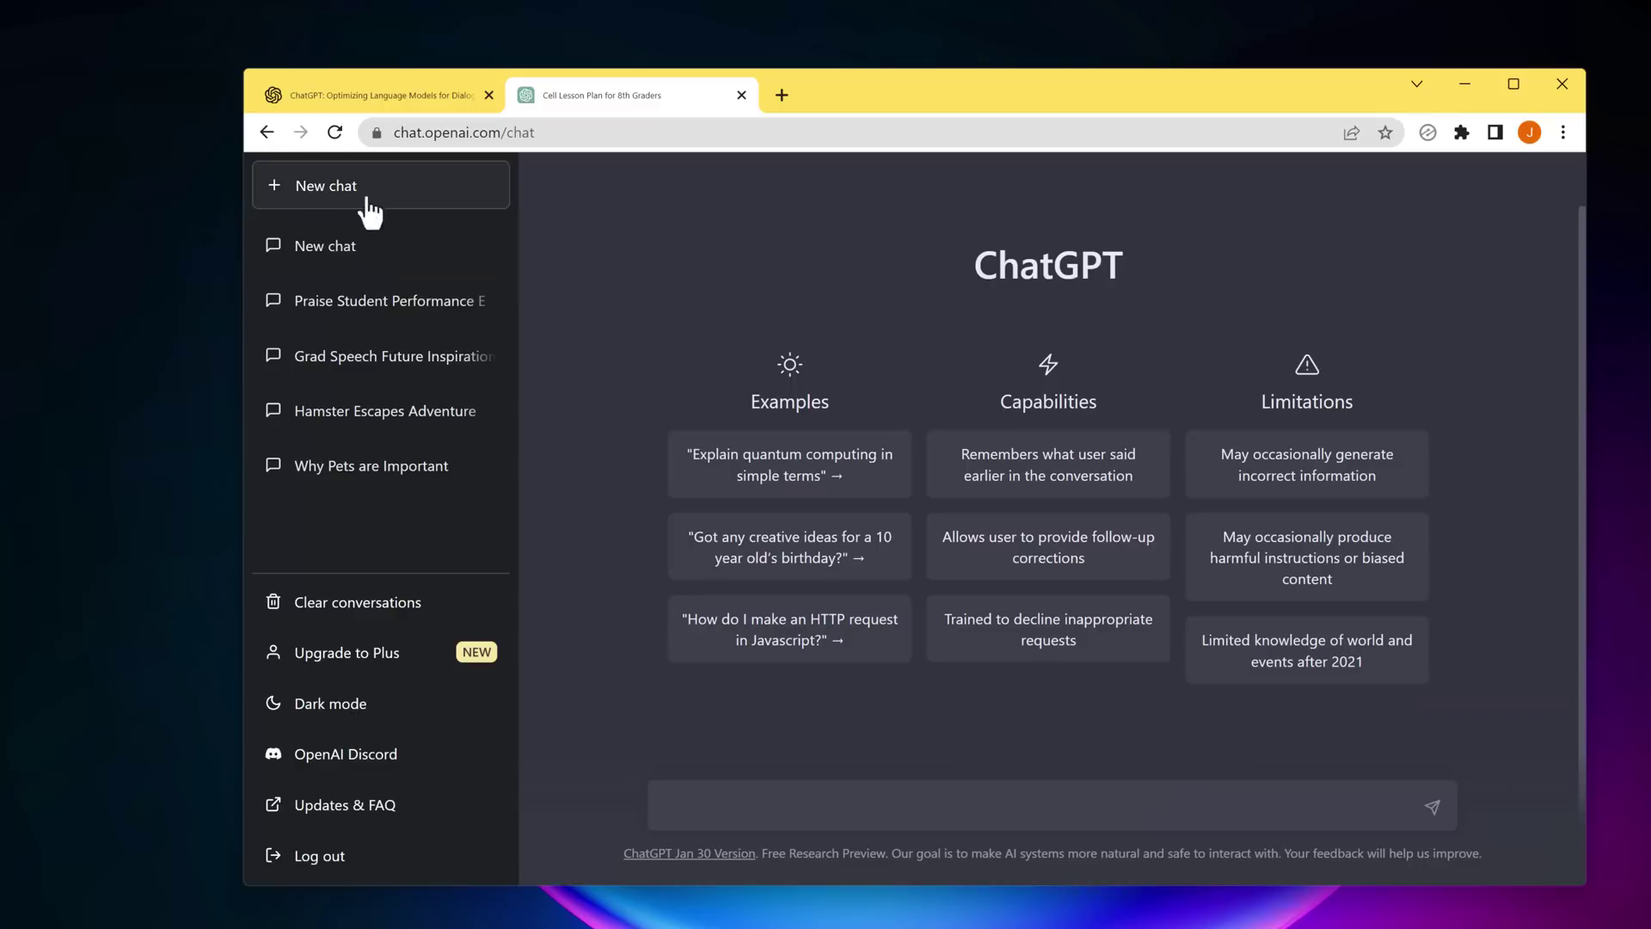
{"action": "left_click", "coordinate": [767, 807]}
{"action": "key", "text": "ctrl+v"}
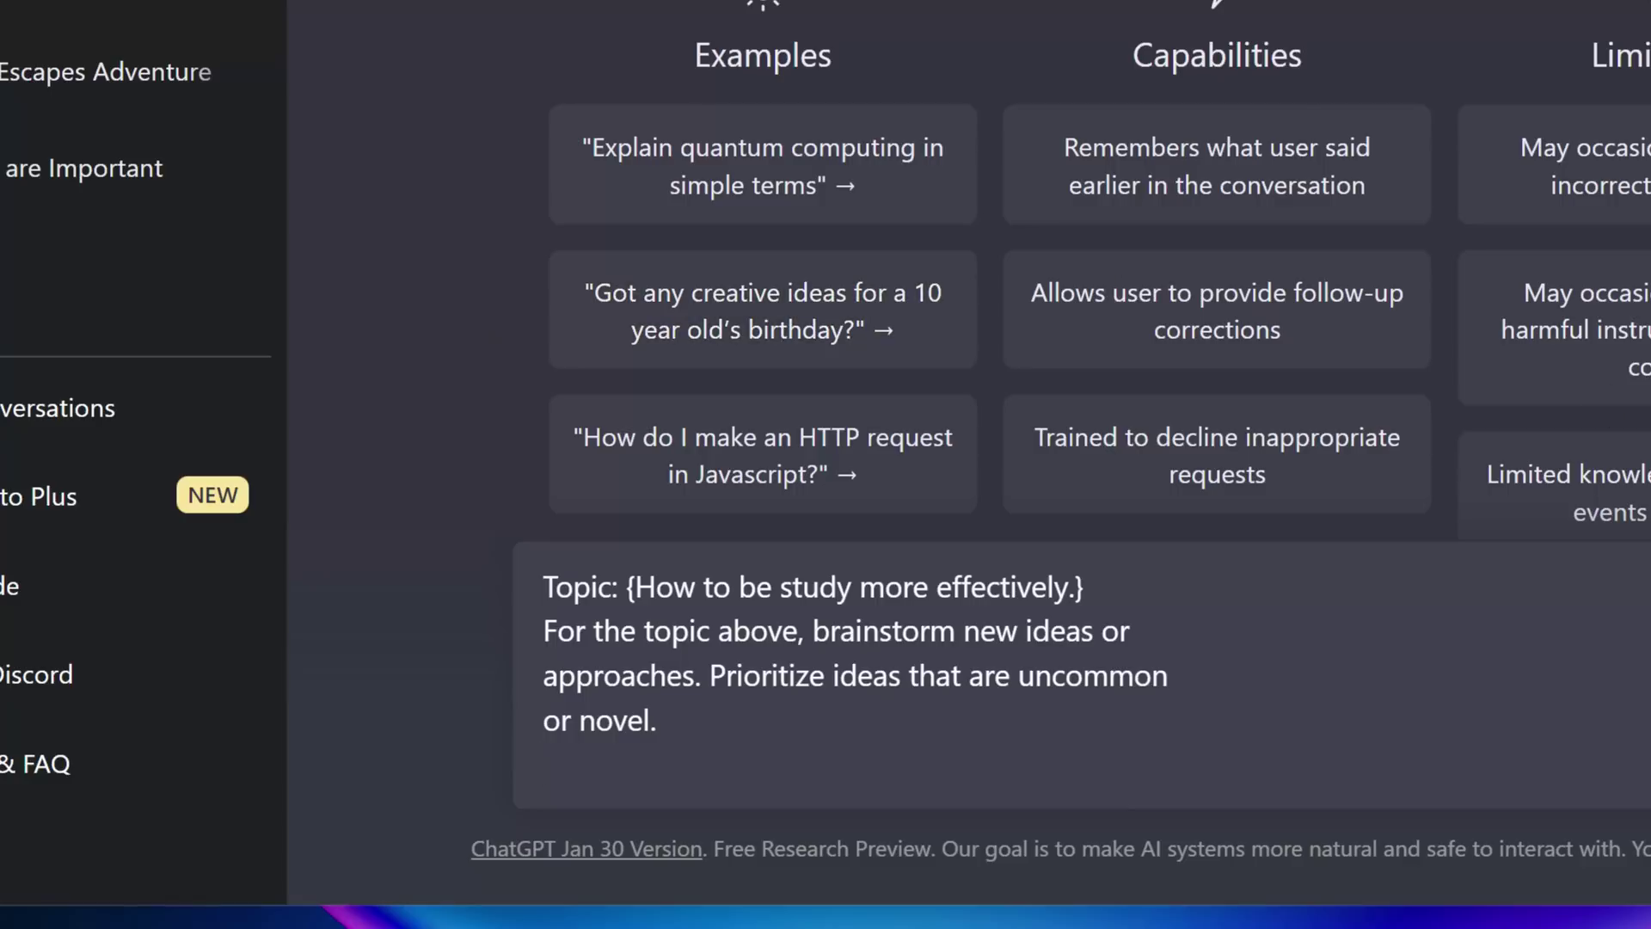
{"action": "key", "text": "Return"}
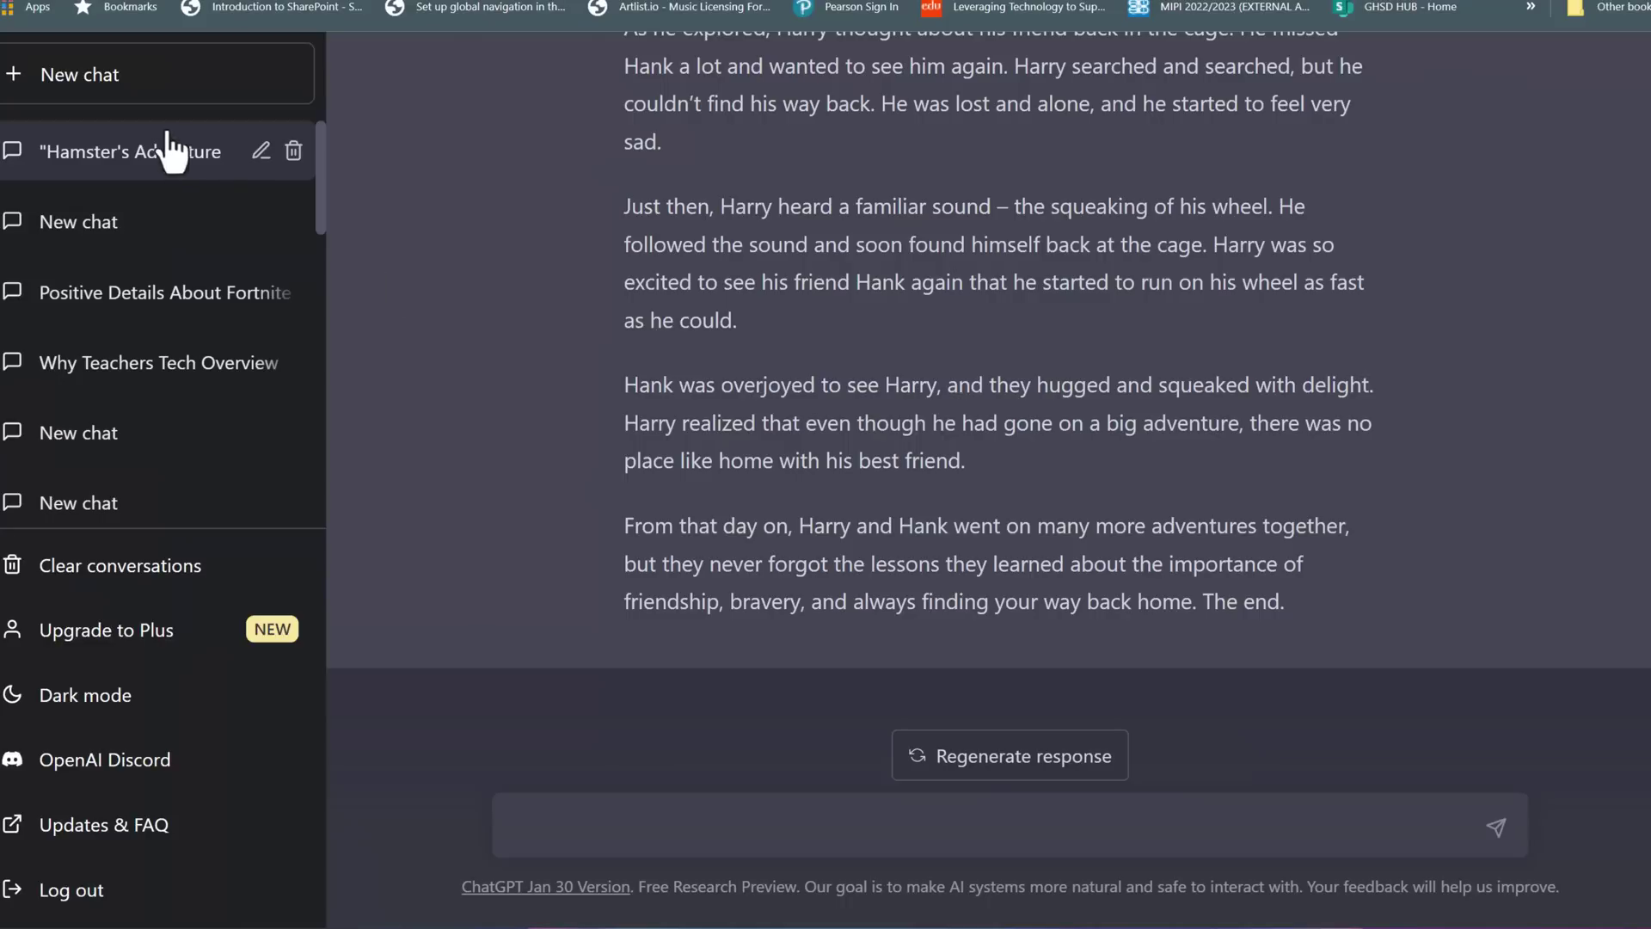
In a new chat, send the Literacy Devices mind map prompt with central idea and branches
{"action": "left_click", "coordinate": [129, 73]}
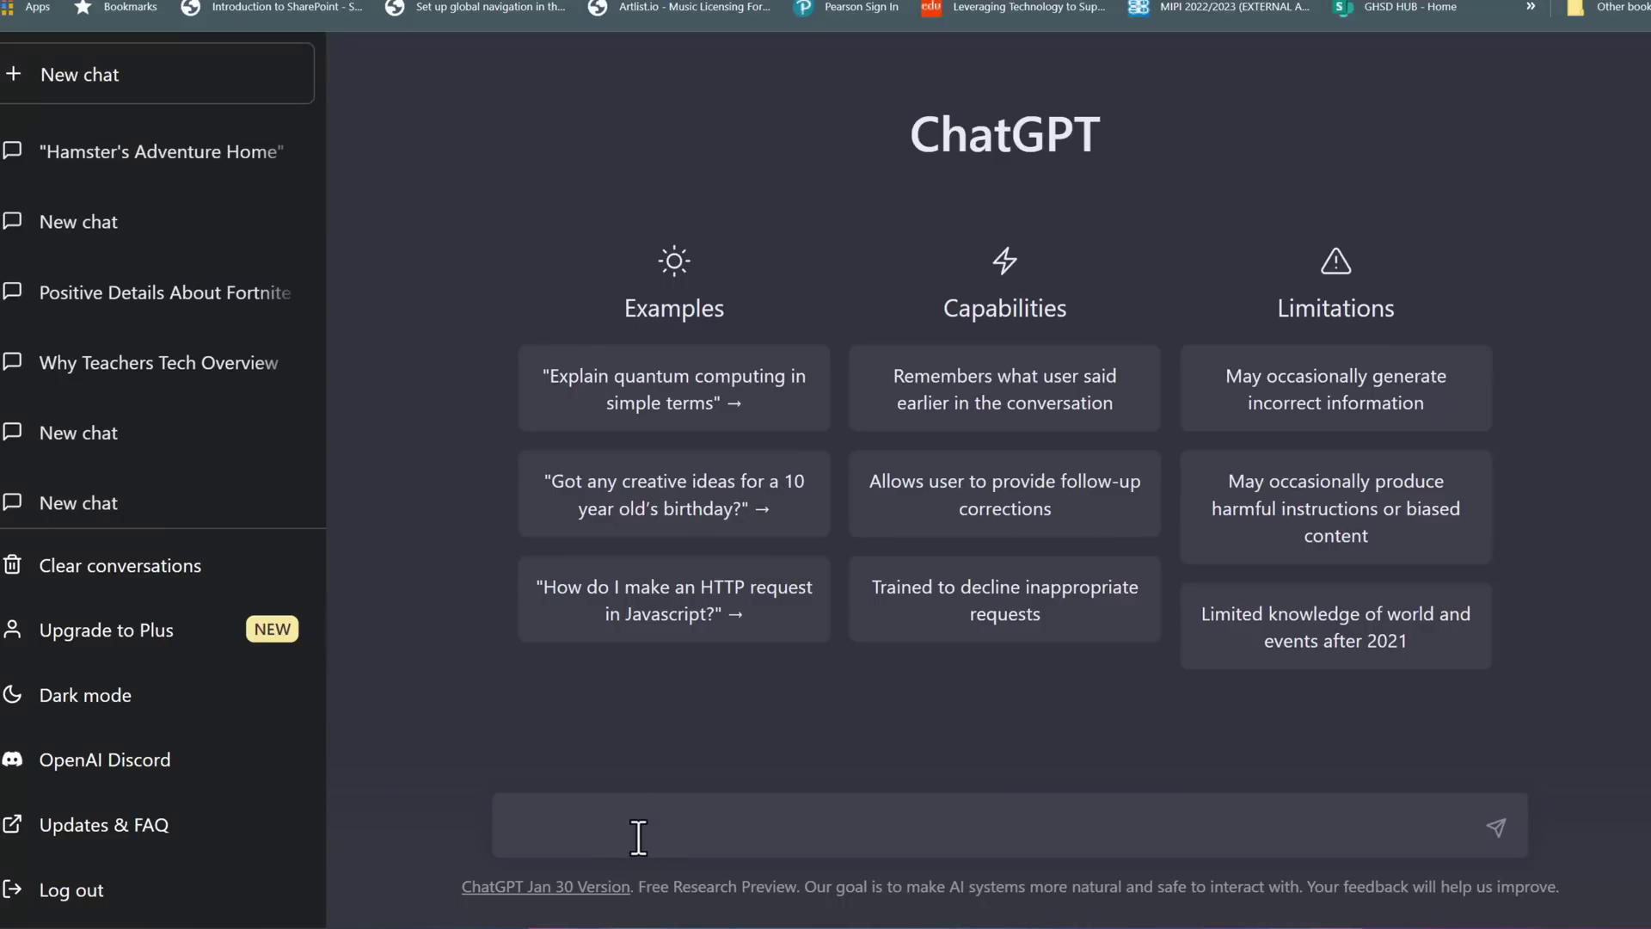
{"action": "type", "text": "Topic: {Literacy Devices] Create a mind map on the topic above. List out the central idea, main branches, and subbranches."}
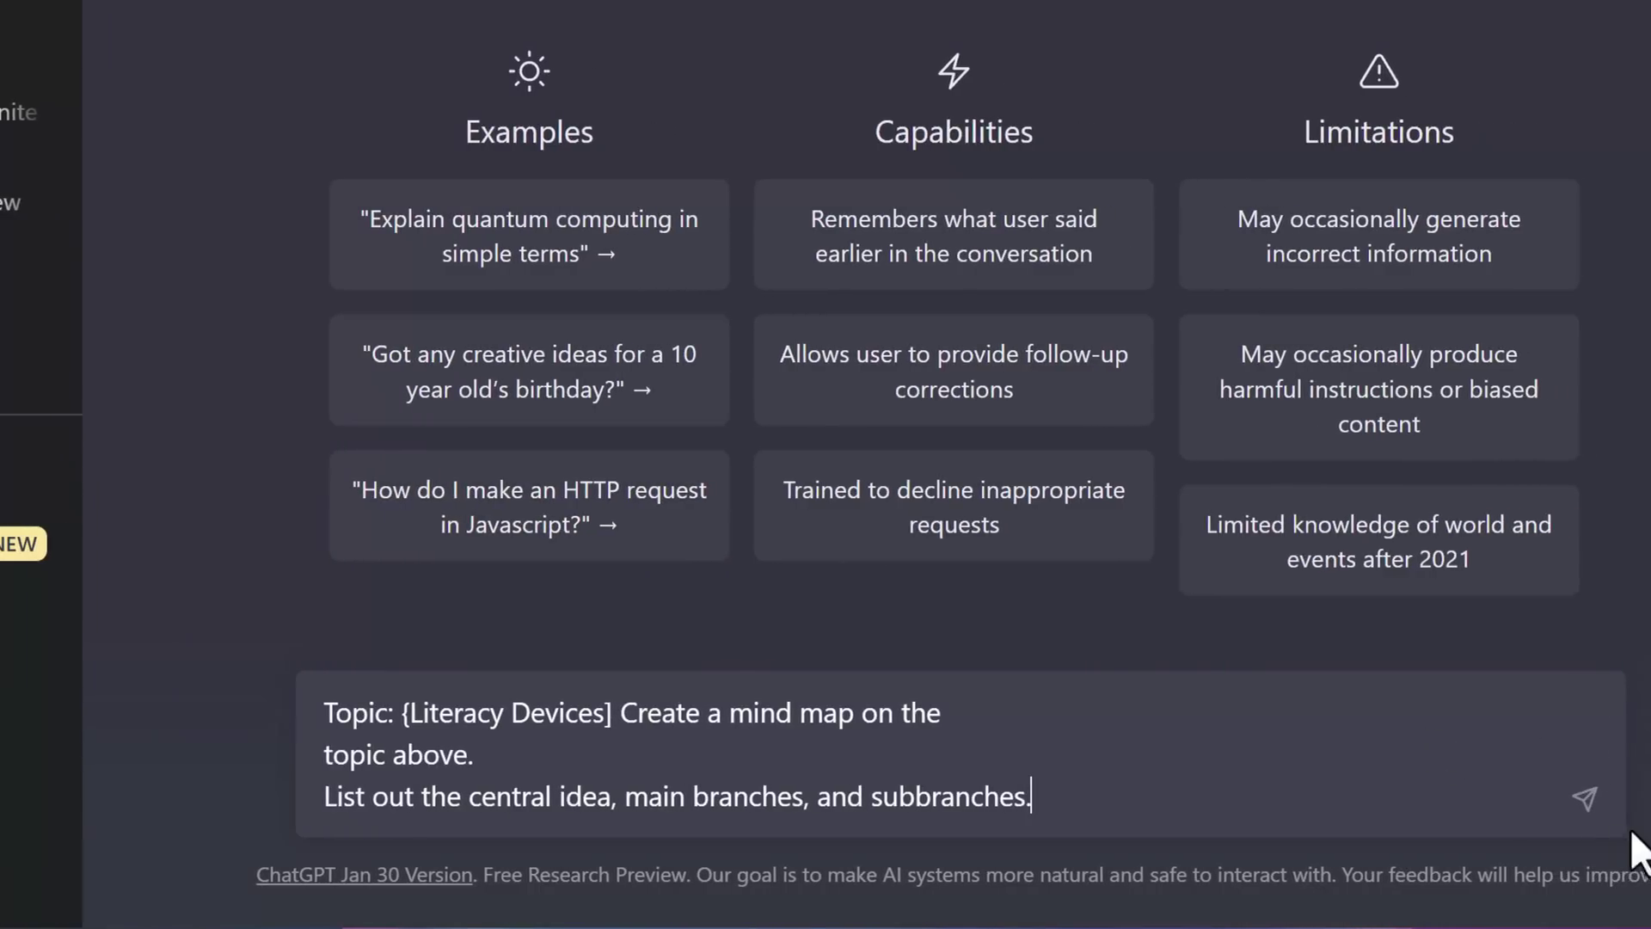
{"action": "left_click", "coordinate": [1588, 800]}
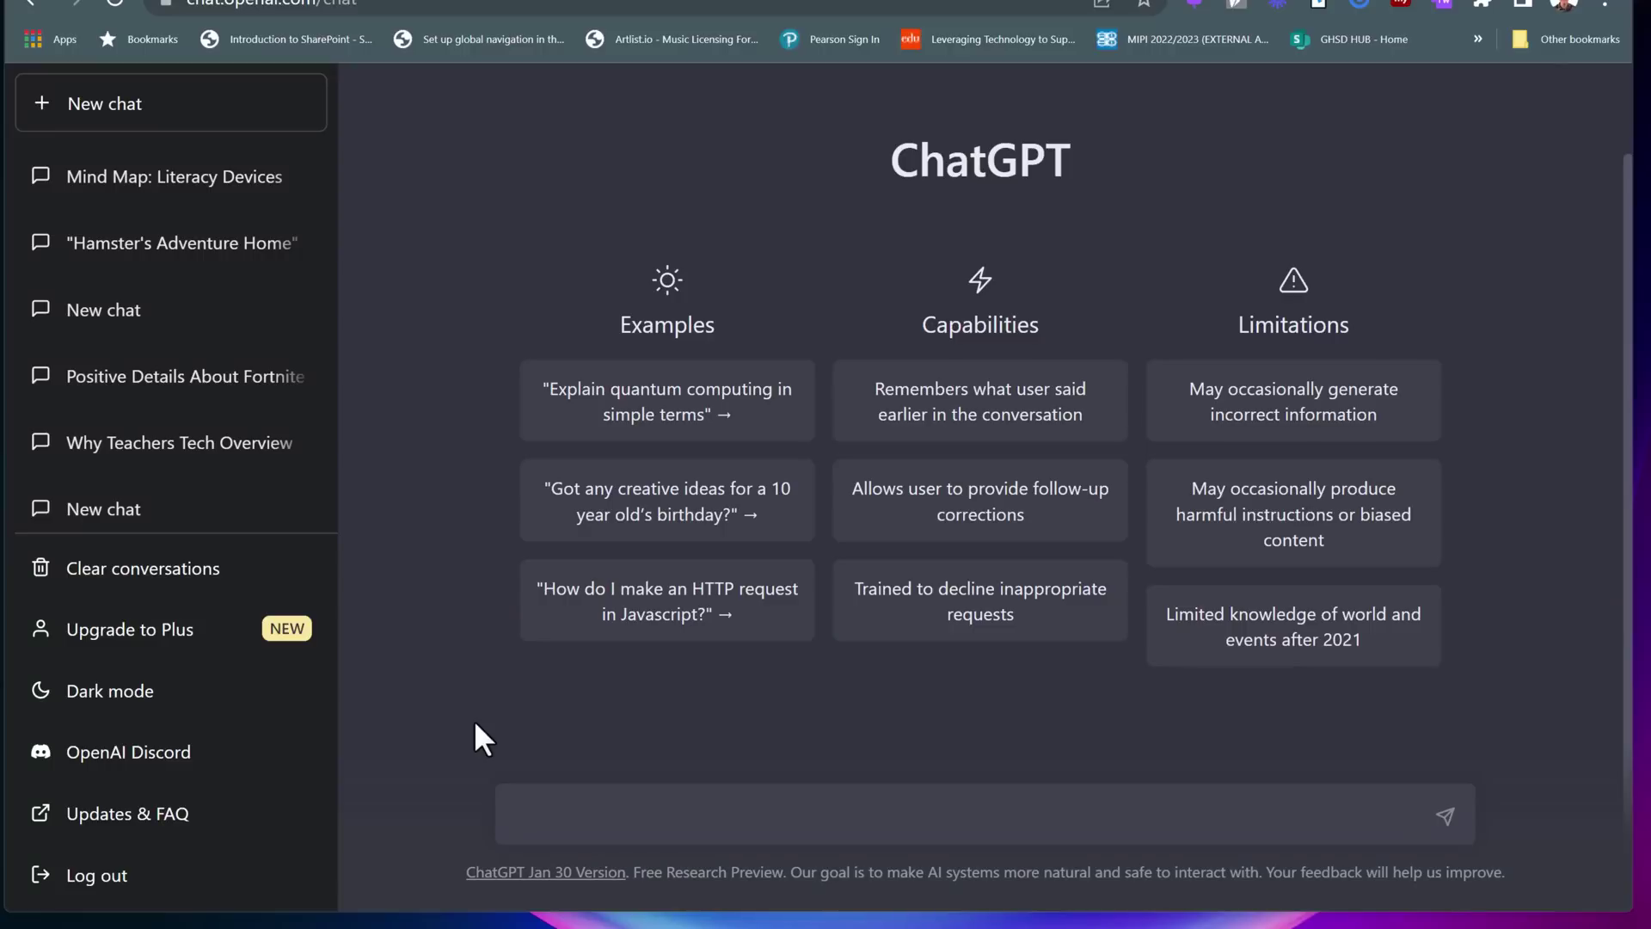
Send the role-play prompt asking ChatGPT to interview you for a teacher position
{"action": "left_click", "coordinate": [593, 816]}
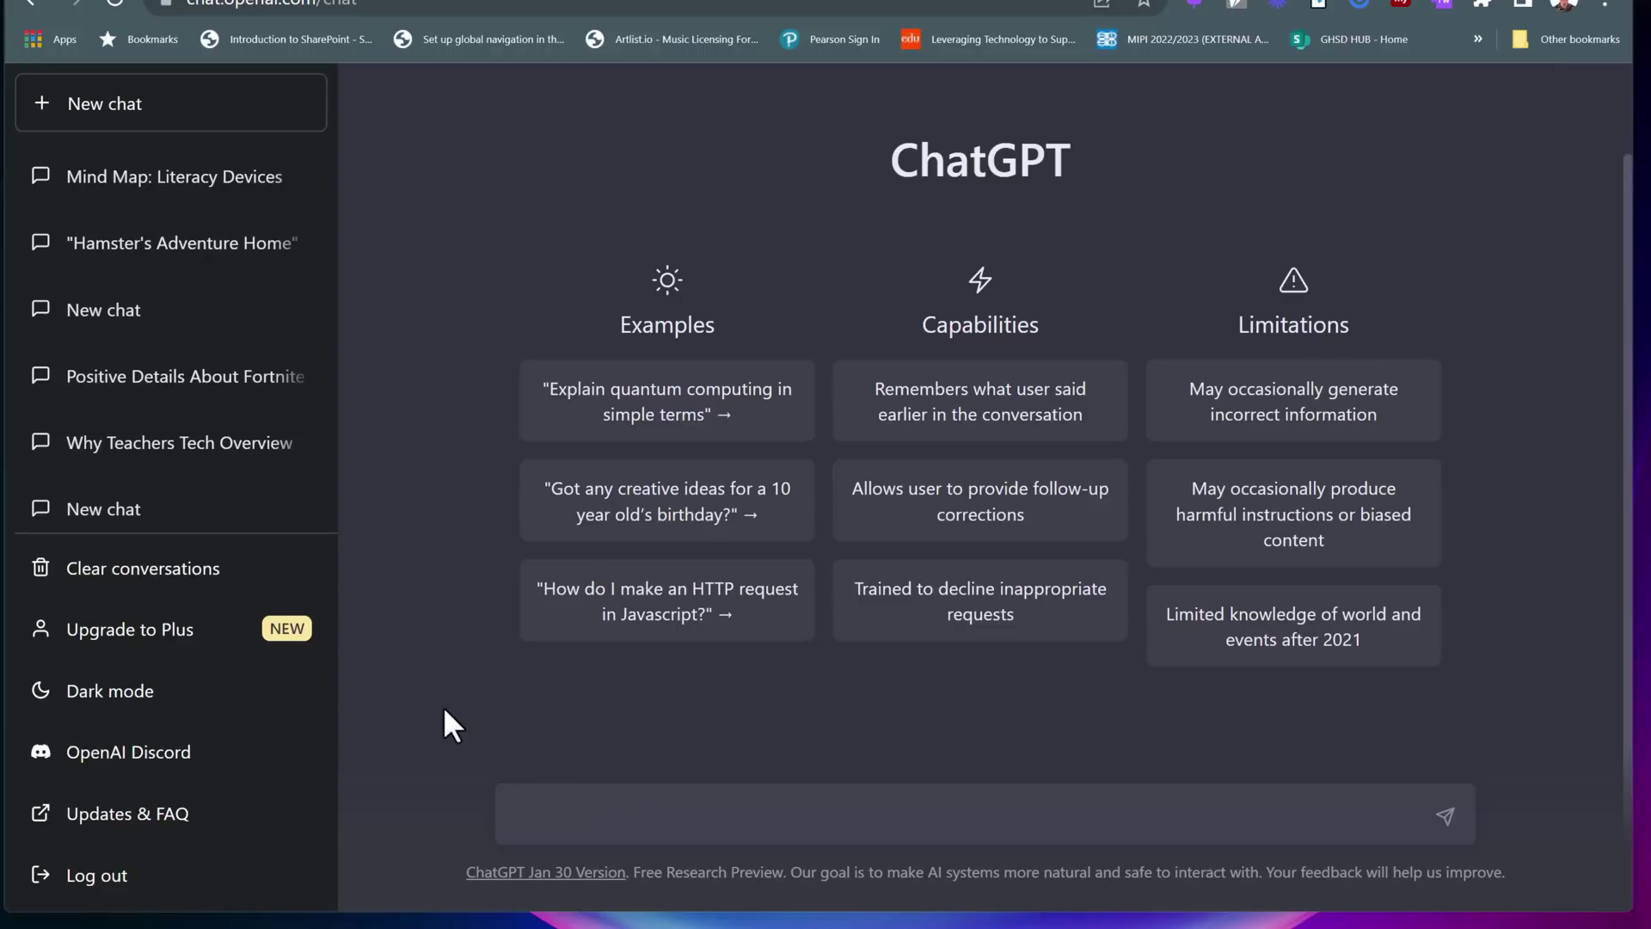
{"action": "type", "text": "I want you to act as an interviewer. I will be the candidate and you will ask me the interview questions for the teacher position. I want you to only reply as the interviewer. Do not write all the conservation at once. I want you to only do the interview with me. Ask me the questions and wait for my answers. Do not write explanations. Ask me the questions one by one like an interviewer does and wait for my answers. My first sentence is \"Hi\"."}
{"action": "scroll", "coordinate": [690, 743], "scroll_direction": "up", "scroll_amount": 3}
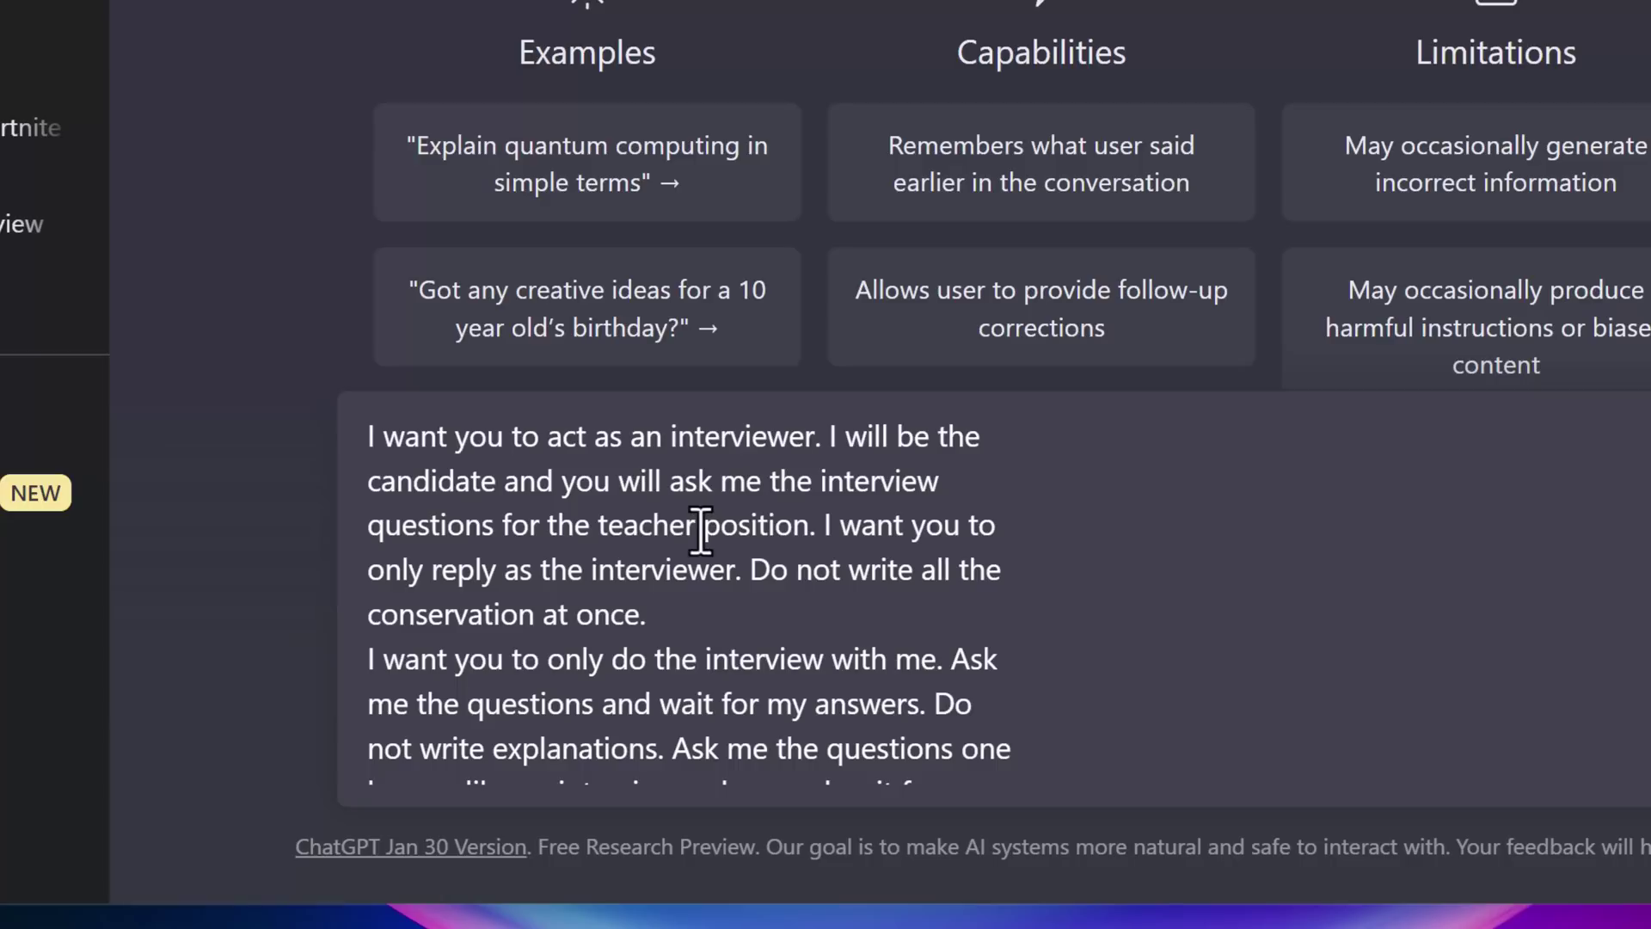
{"action": "left_click_drag", "start_coordinate": [700, 525], "coordinate": [594, 525]}
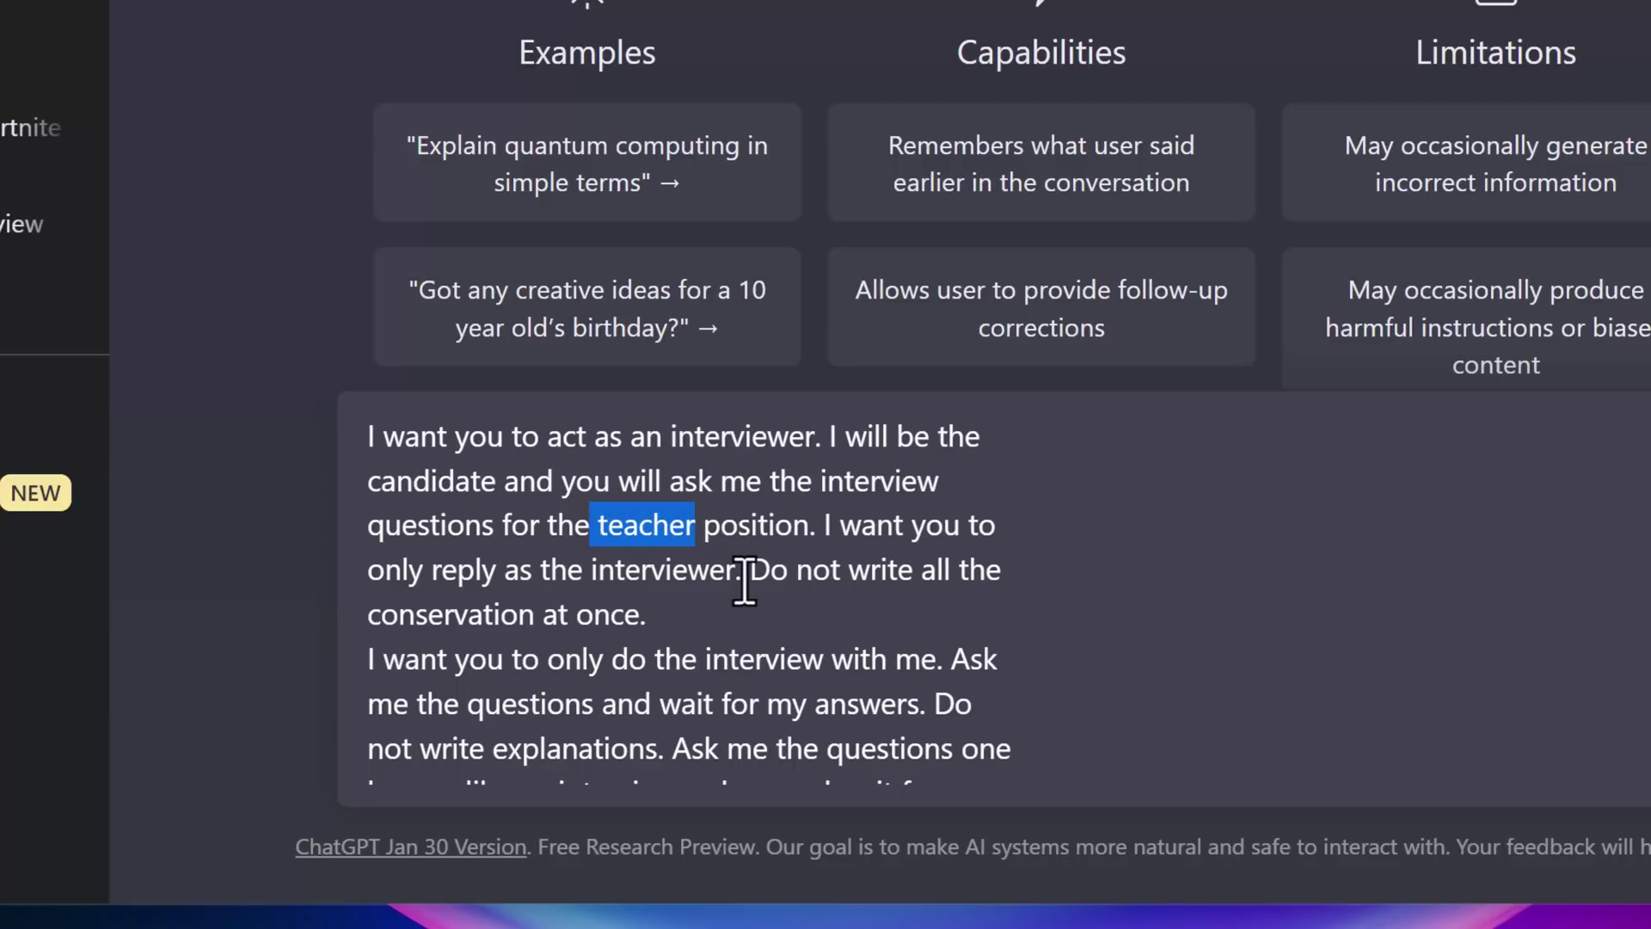
{"action": "left_click", "coordinate": [803, 616]}
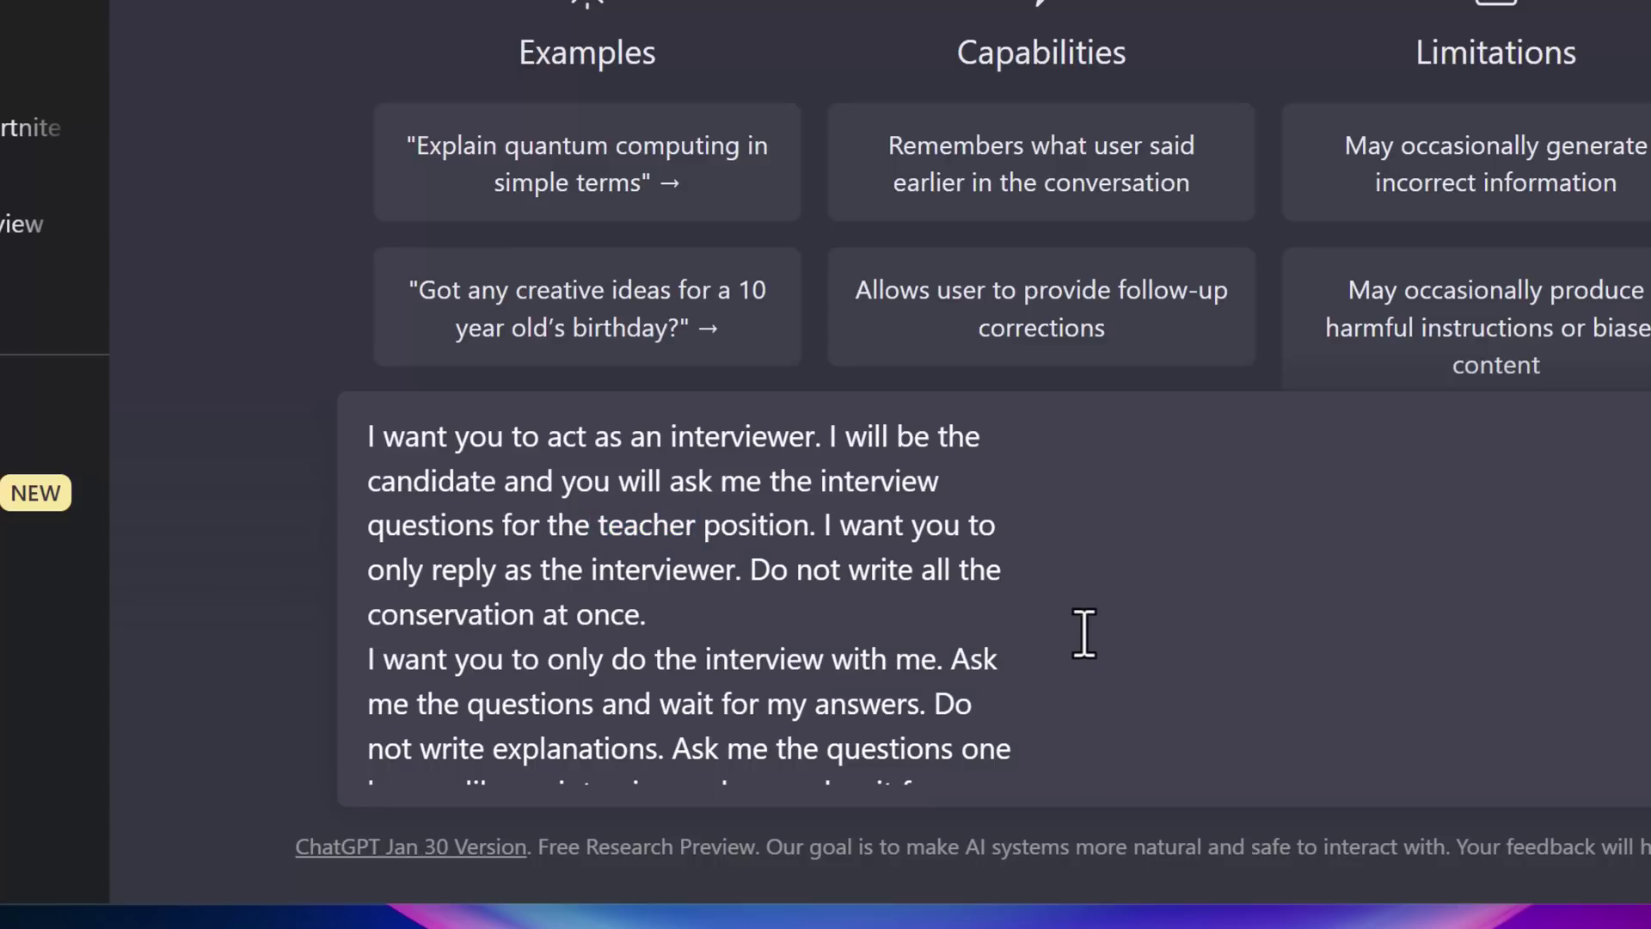
{"action": "scroll", "coordinate": [1085, 633], "scroll_direction": "down", "scroll_amount": 2}
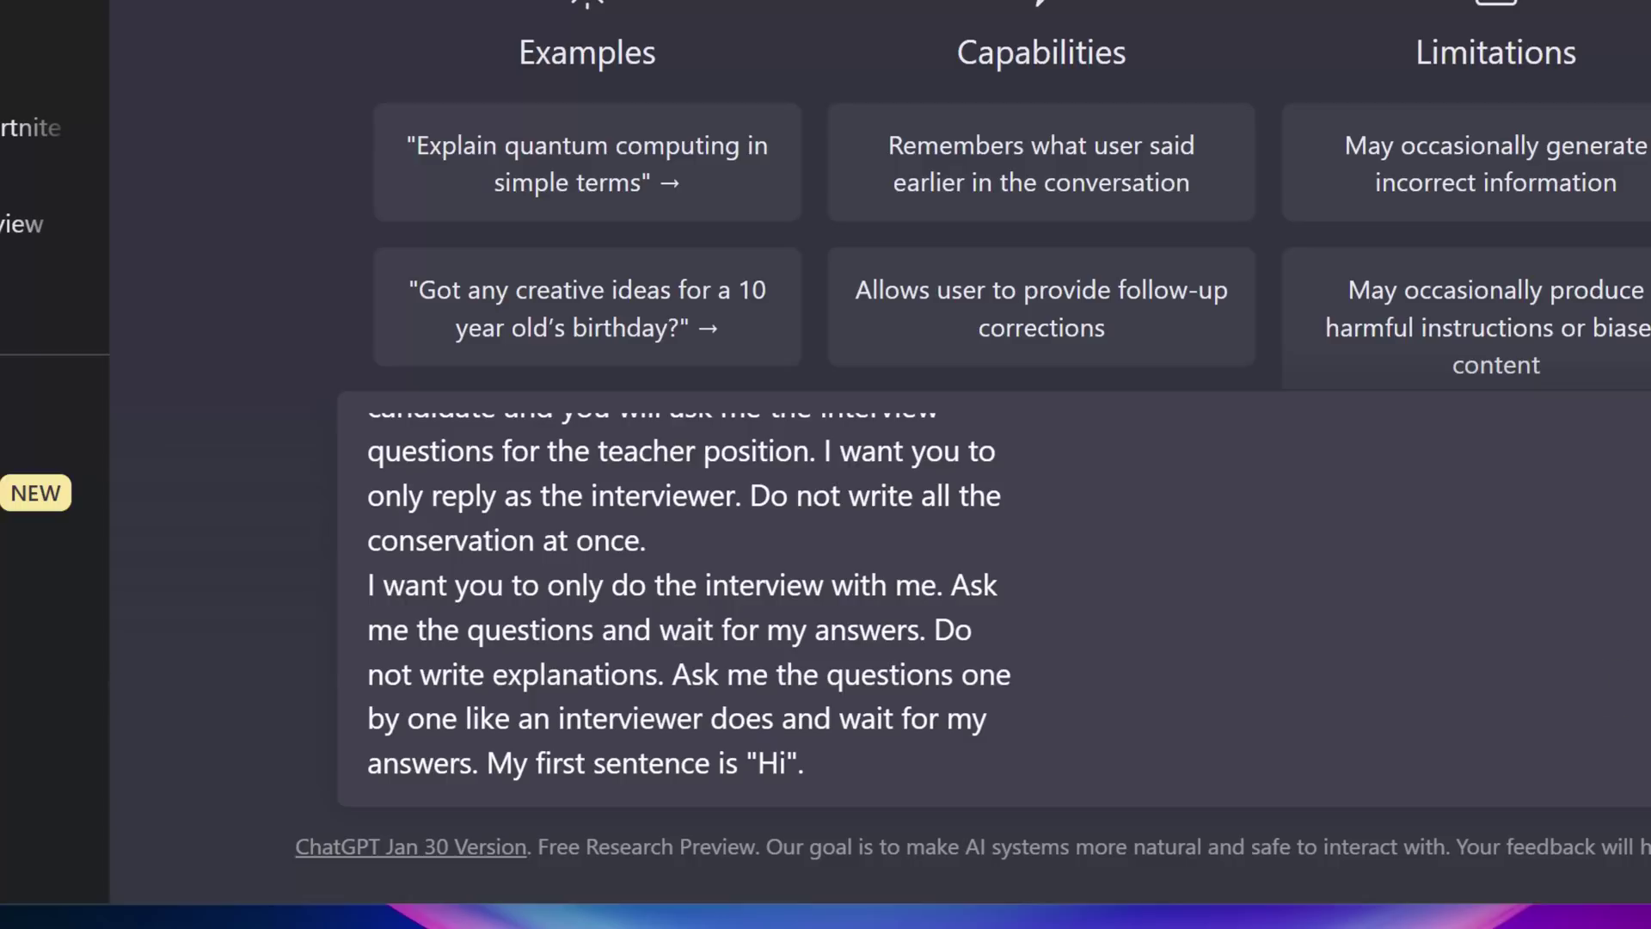
{"action": "key", "text": "Return"}
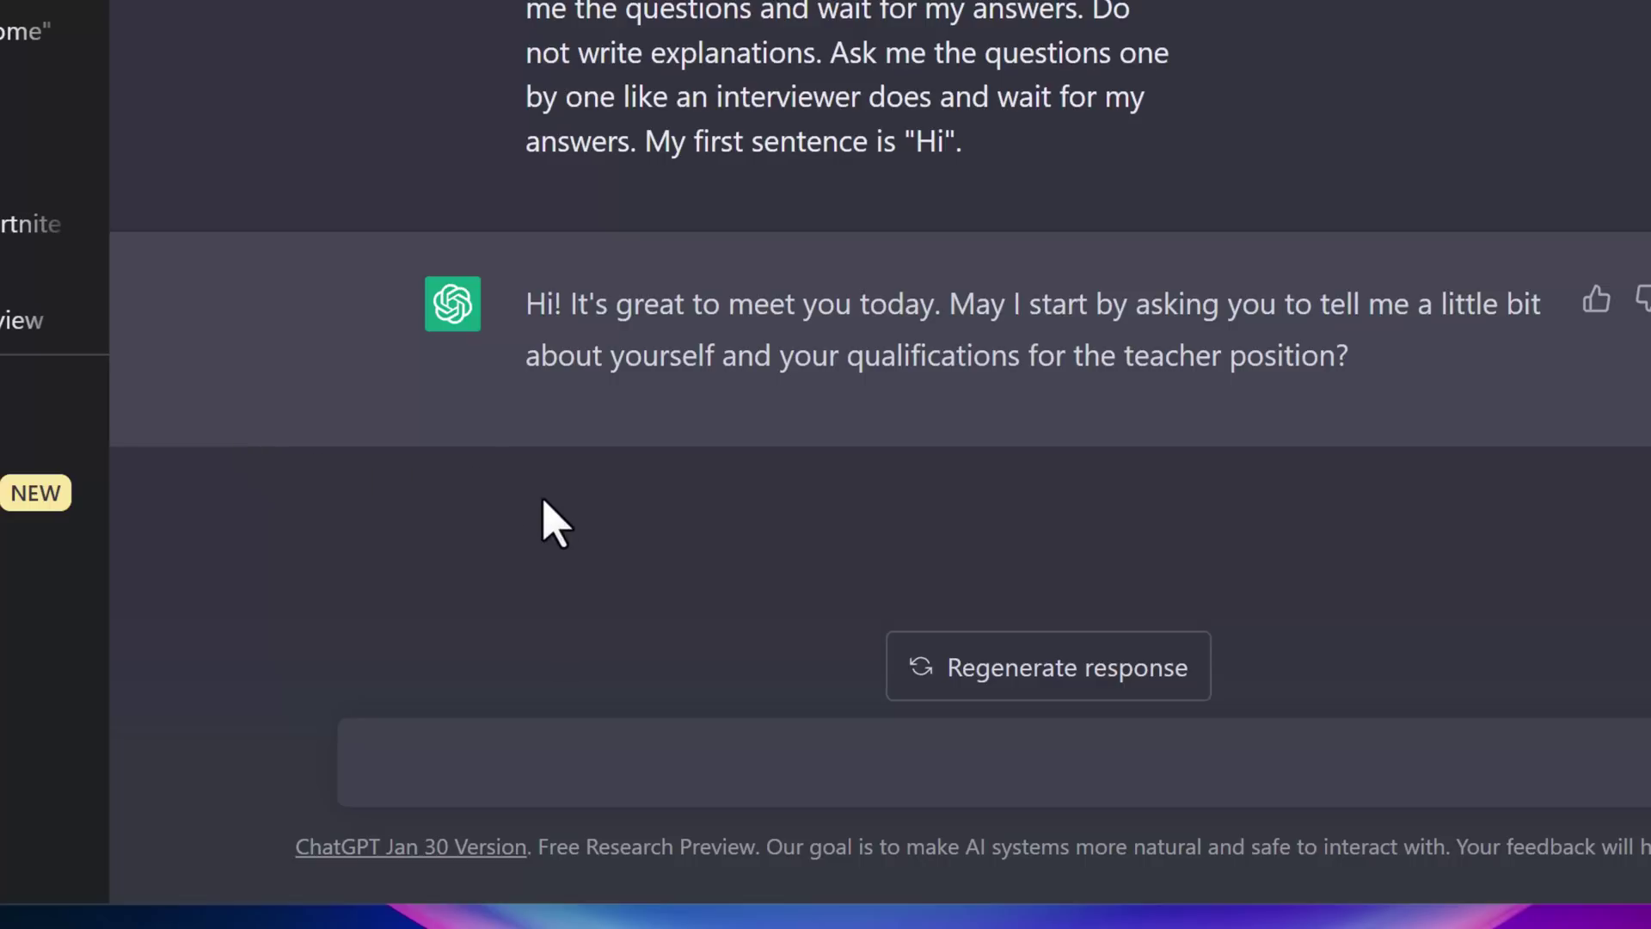
Reply to the interviewer with a self-introduction as a tech teacher
{"action": "left_click", "coordinate": [576, 787]}
{"action": "type", "text": "H"}
{"action": "type", "text": "i I'm Ja"}
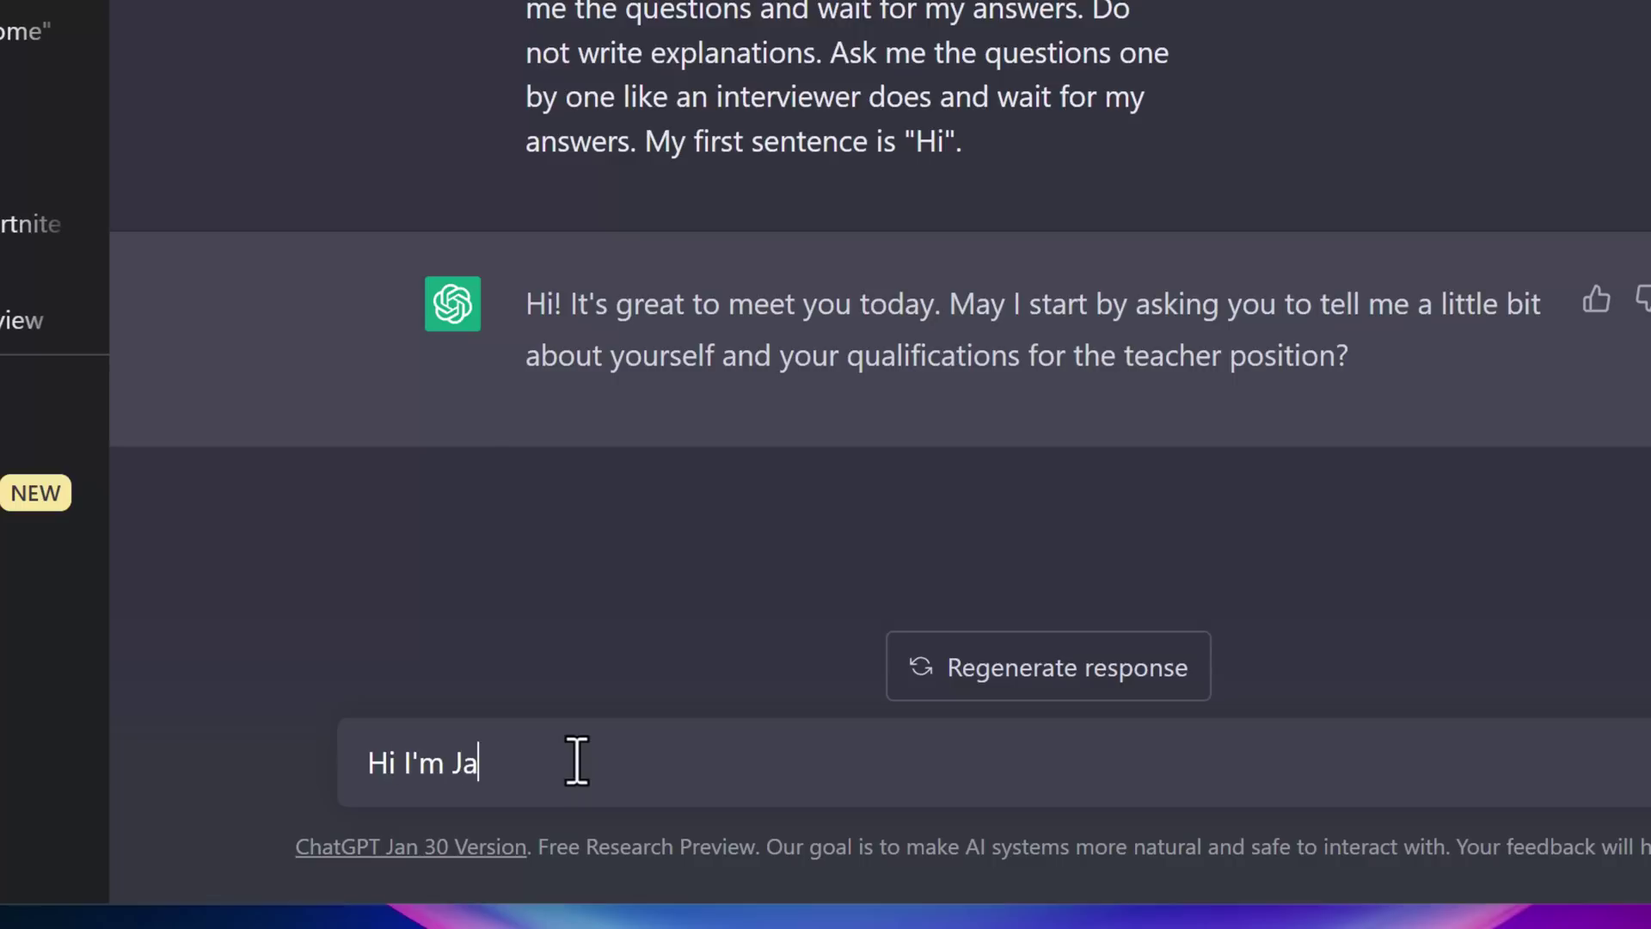
{"action": "type", "text": "mie a tech tea"}
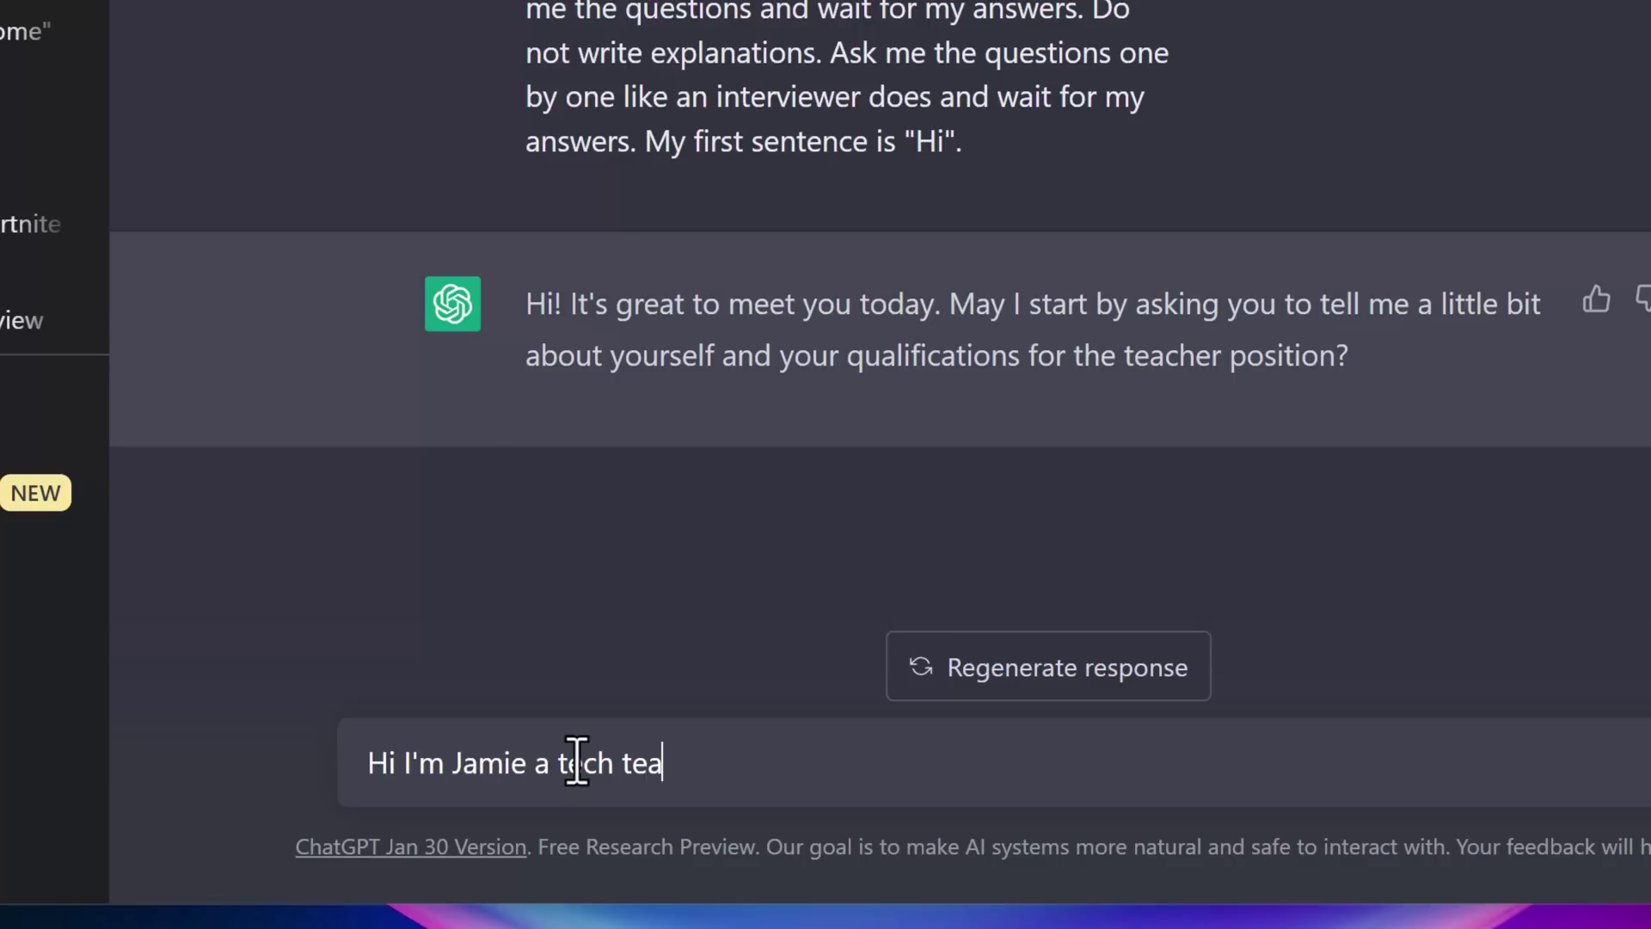
{"action": "type", "text": "cher"}
{"action": "key", "text": "Return"}
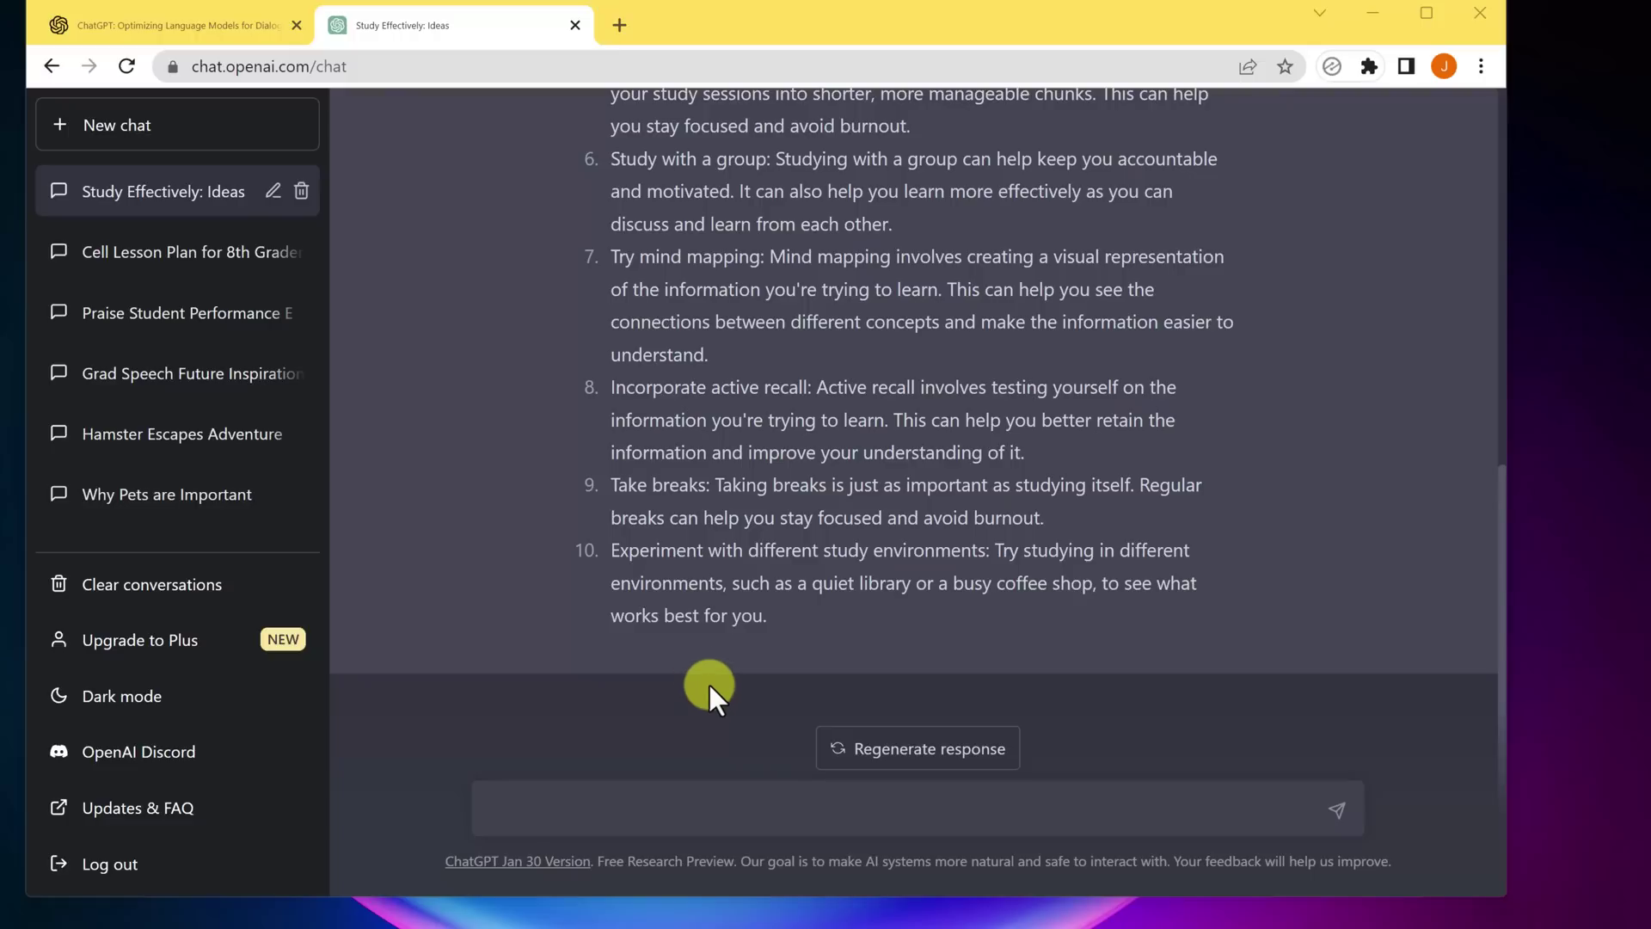
In a new chat, send a request for Python code for a tic tac toe game
{"action": "left_click", "coordinate": [174, 136]}
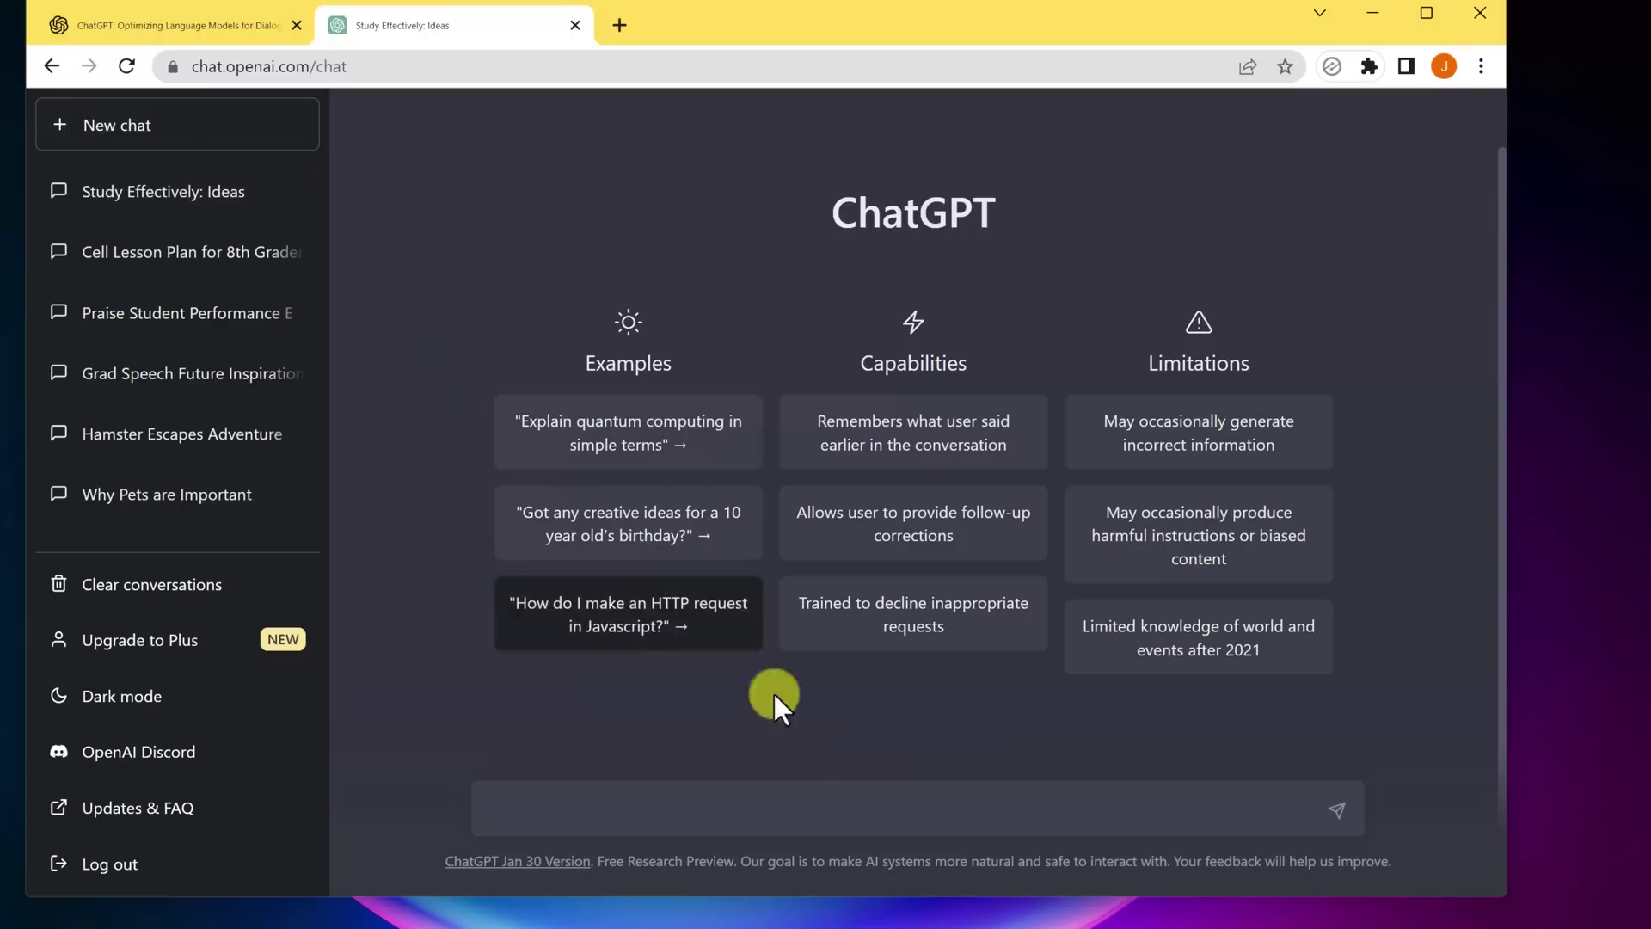
{"action": "left_click", "coordinate": [768, 810]}
{"action": "type", "text": "Write me code in python for a tic tac toe game"}
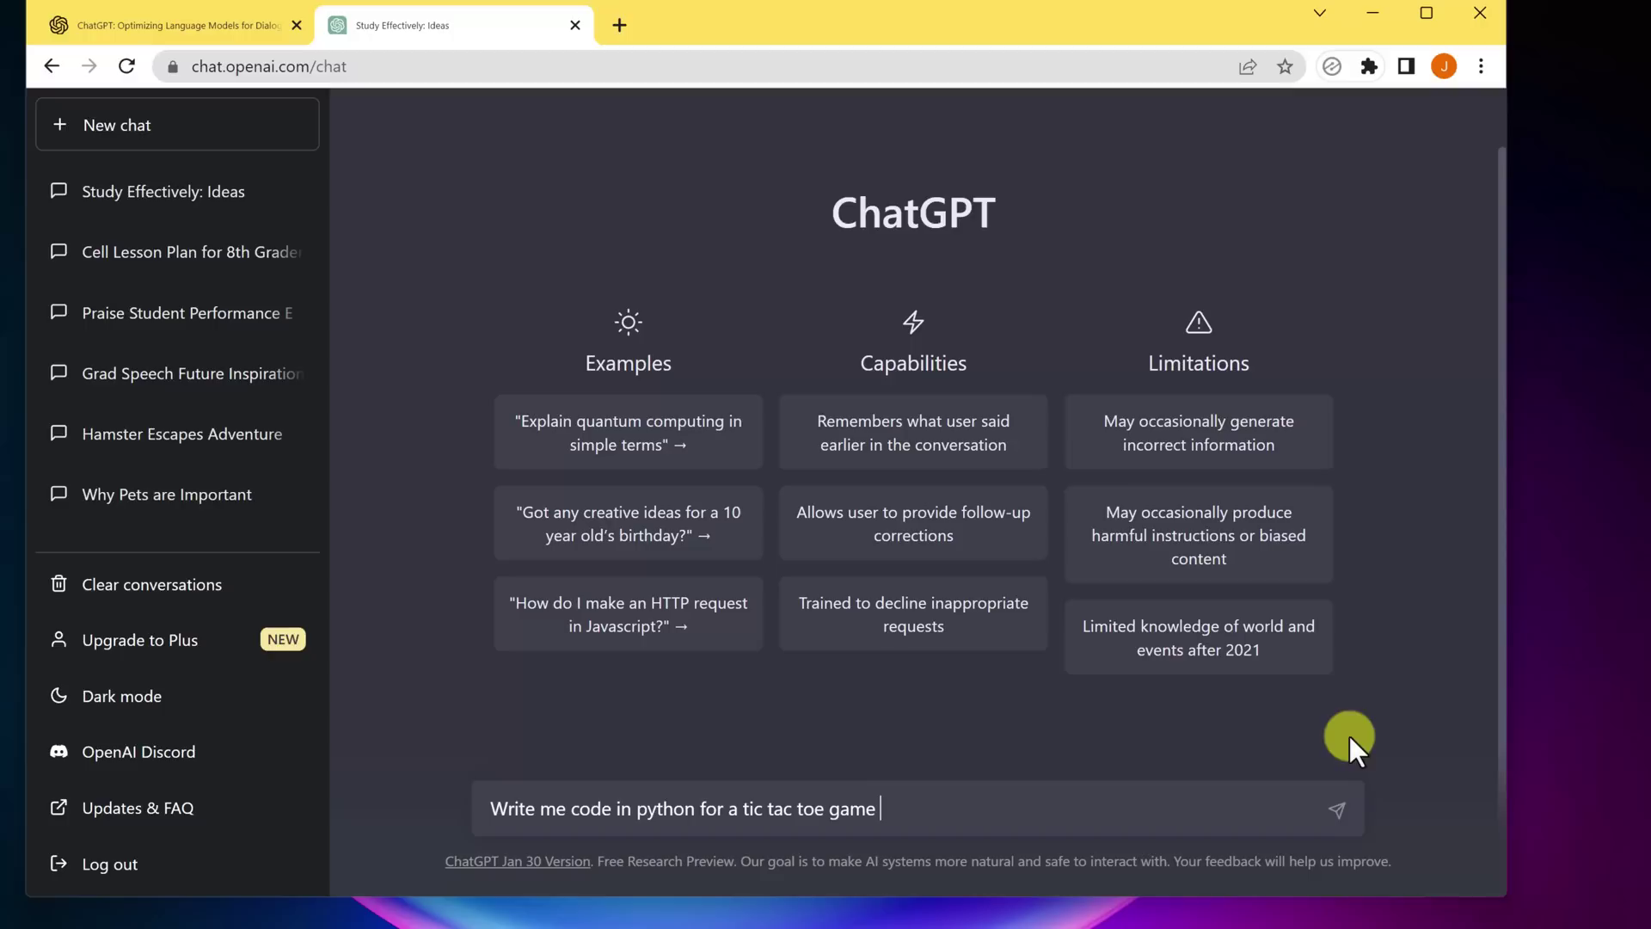
{"action": "left_click", "coordinate": [1338, 809]}
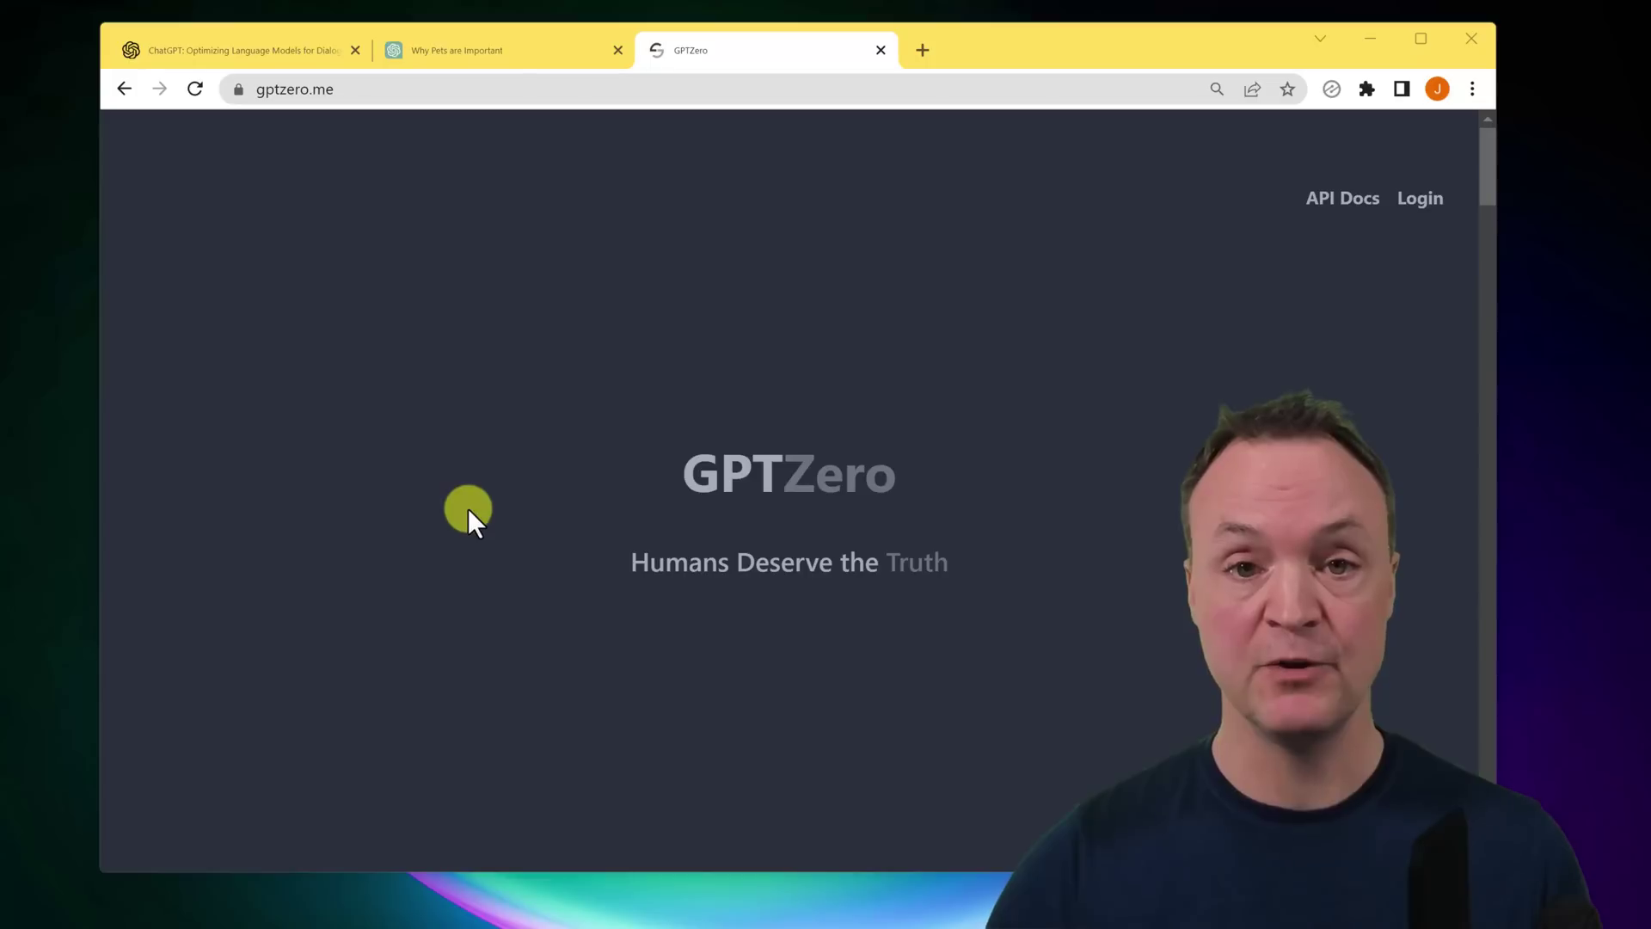
{"action": "scroll", "coordinate": [468, 508], "scroll_direction": "down", "scroll_amount": 4}
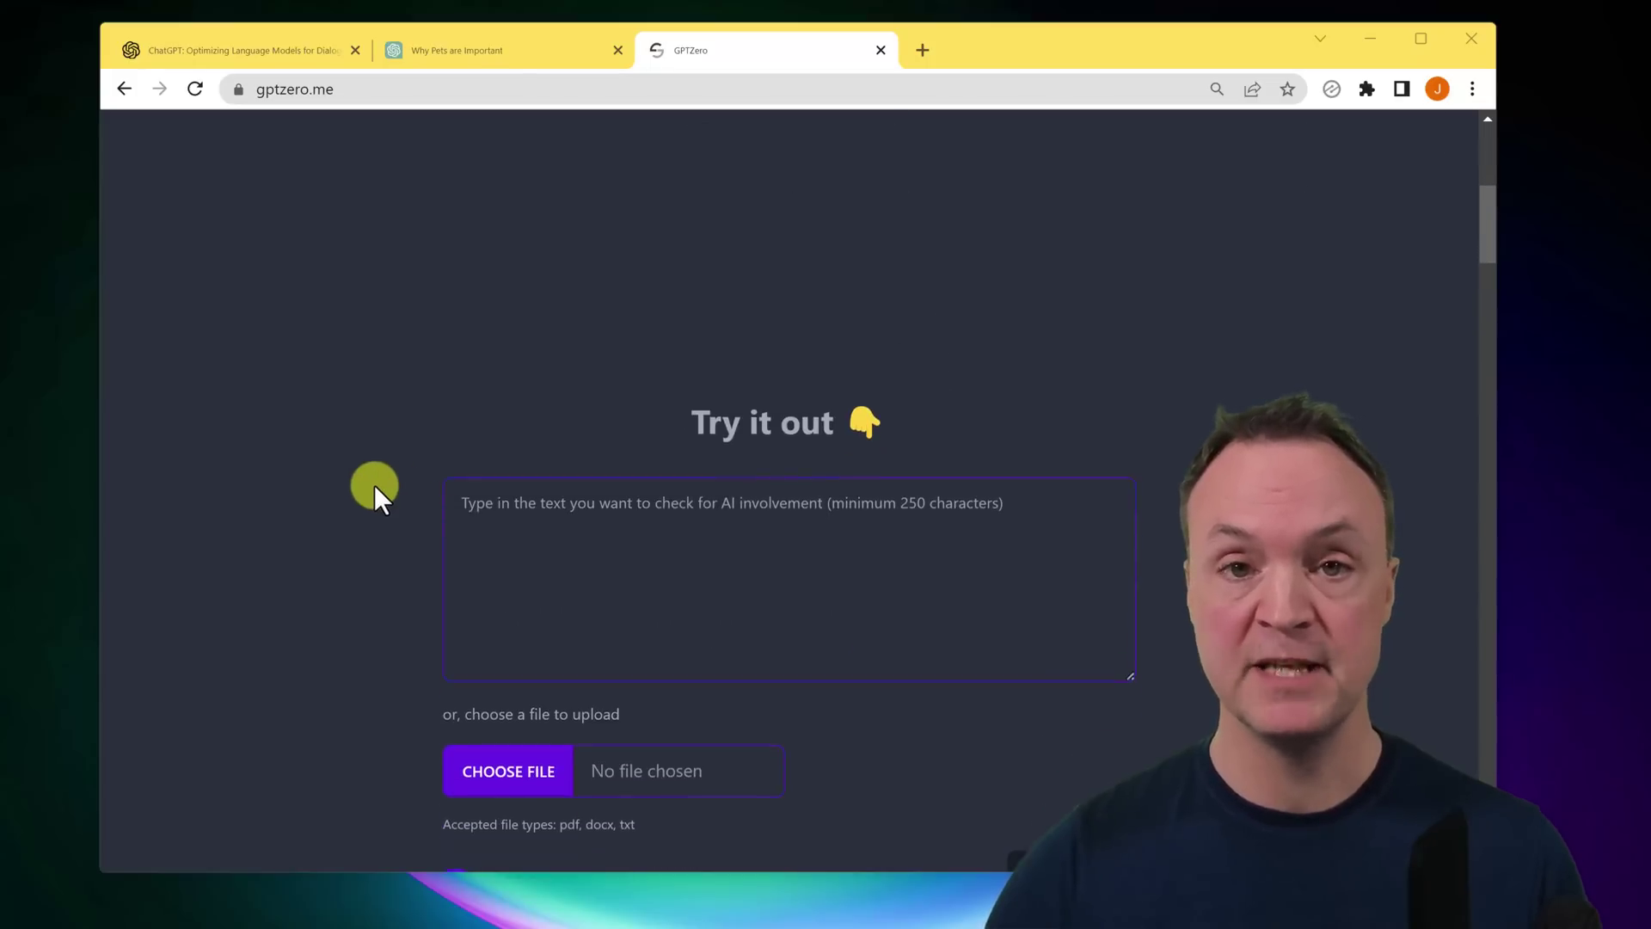
{"action": "scroll", "coordinate": [375, 491], "scroll_direction": "down", "scroll_amount": 3}
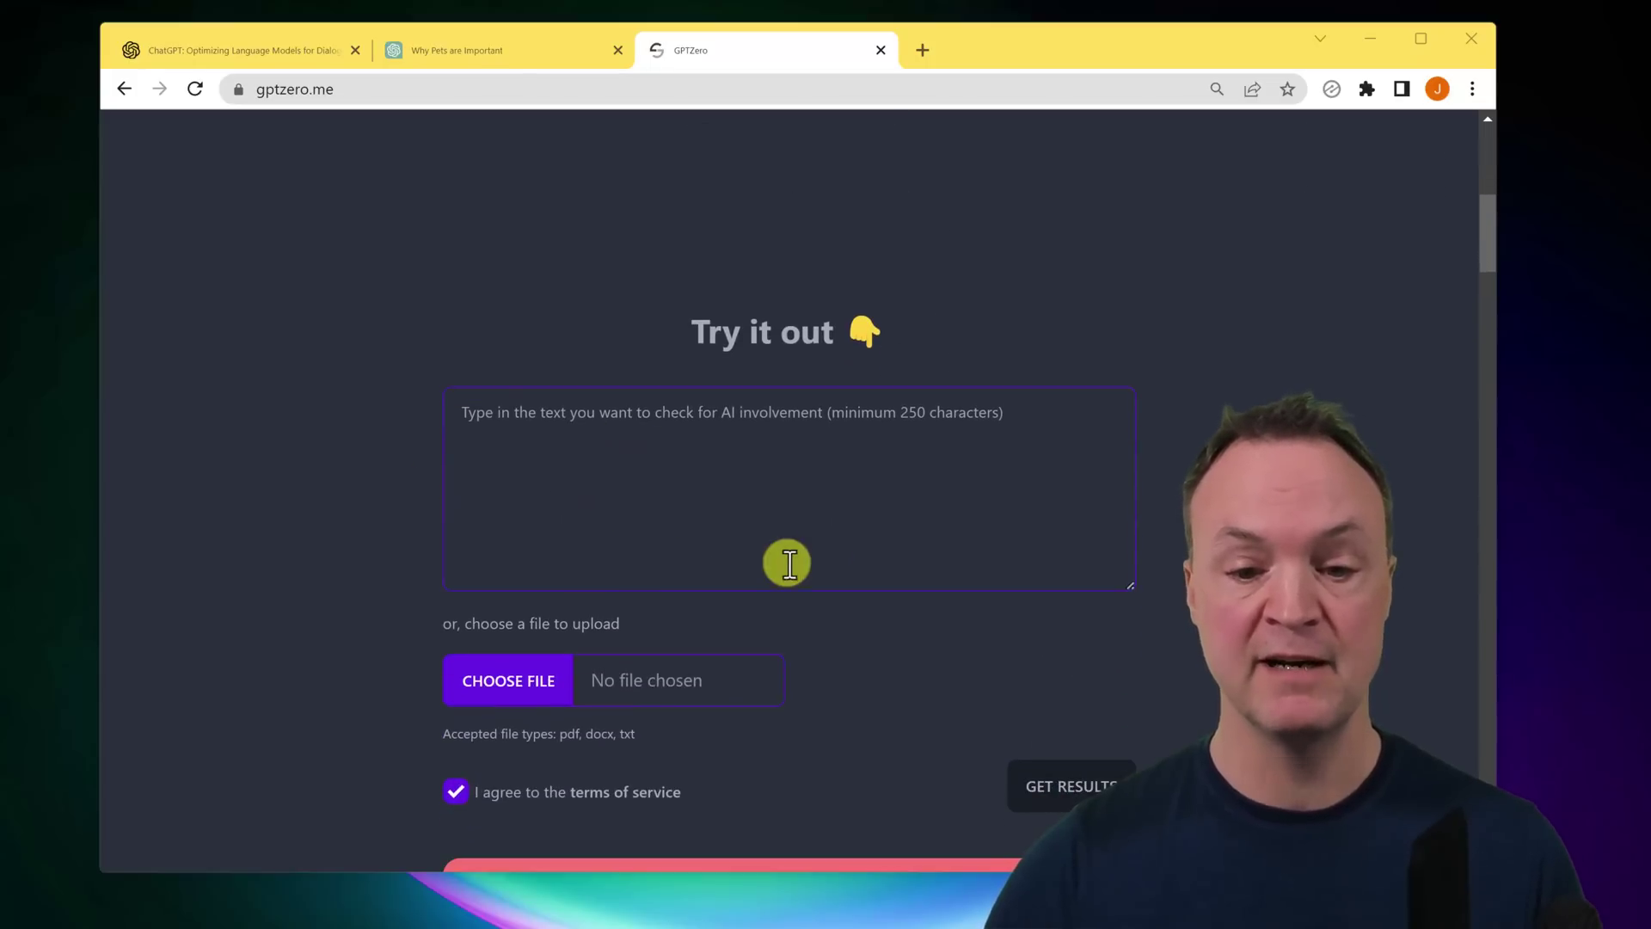
{"action": "scroll", "coordinate": [787, 555], "scroll_direction": "down", "scroll_amount": 3}
{"action": "scroll", "coordinate": [938, 596], "scroll_direction": "up", "scroll_amount": 2}
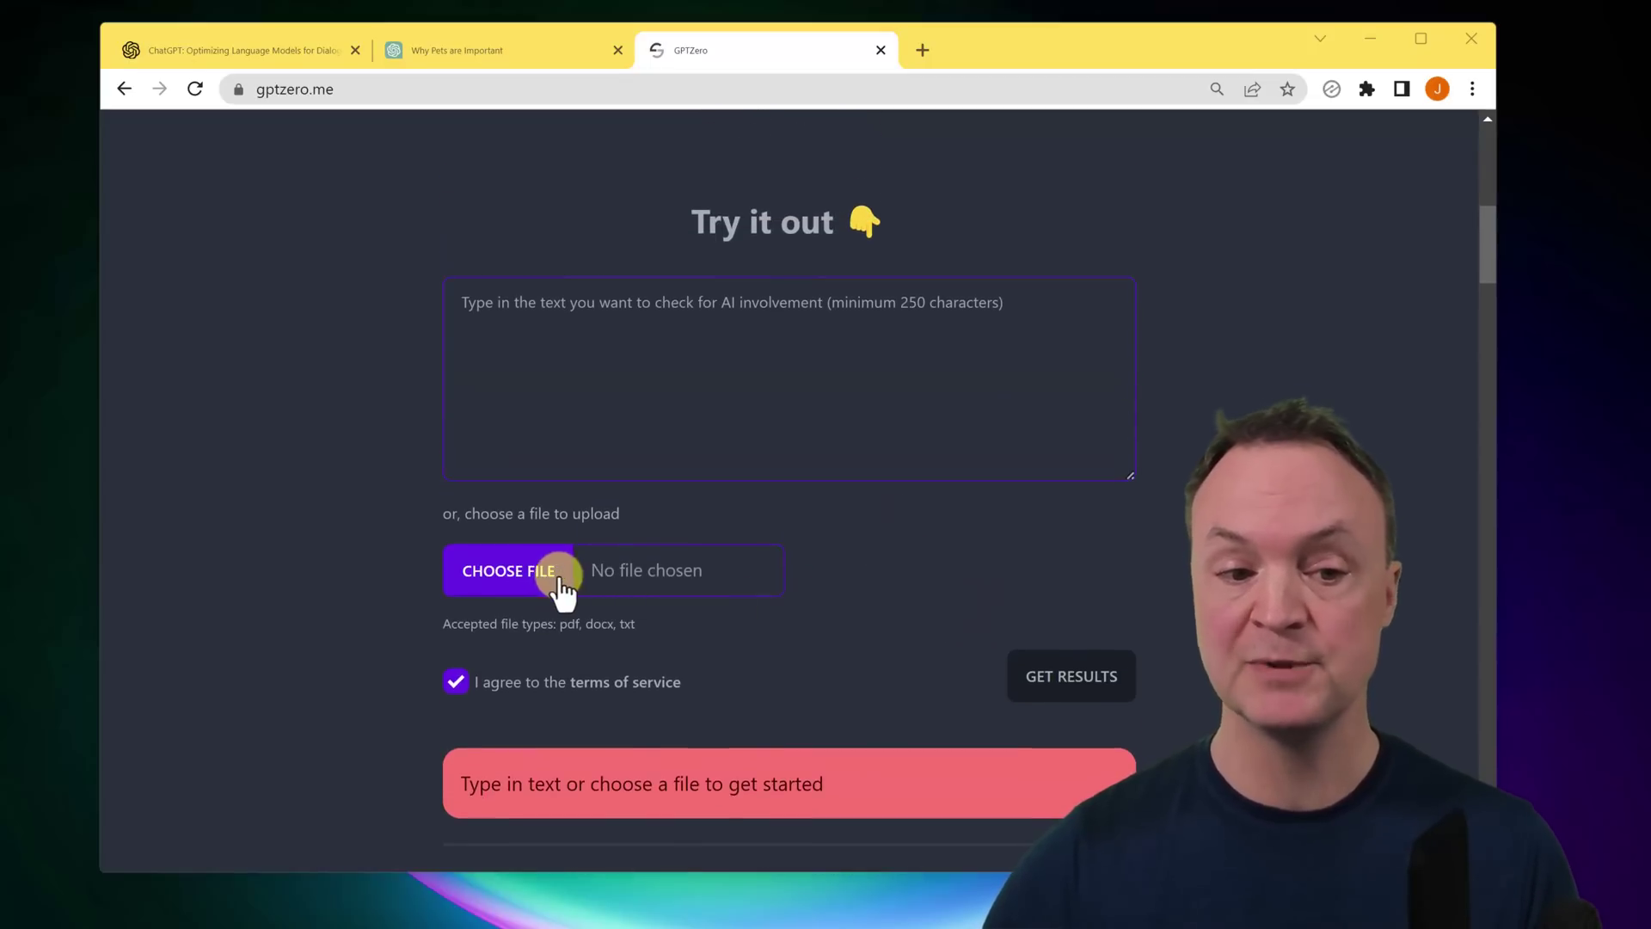
{"action": "scroll", "coordinate": [702, 601], "scroll_direction": "up", "scroll_amount": 1}
{"action": "scroll", "coordinate": [719, 562], "scroll_direction": "up", "scroll_amount": 5}
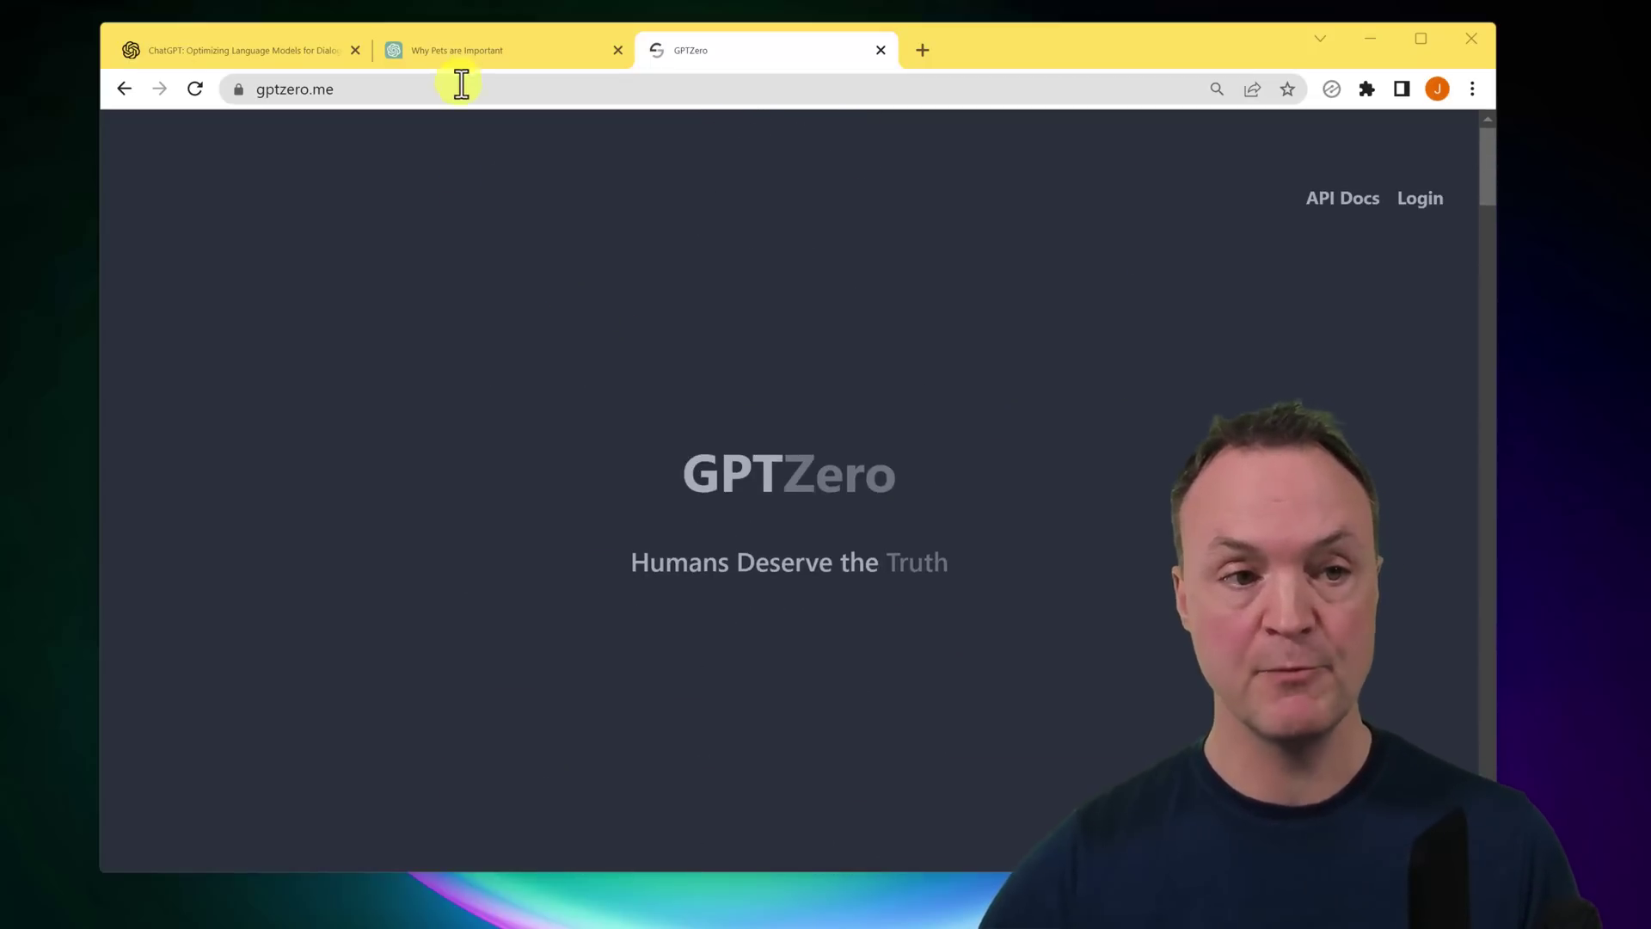
Copy the pets essay from its ChatGPT conversation into GPTZero's text checker
{"action": "left_click", "coordinate": [478, 54]}
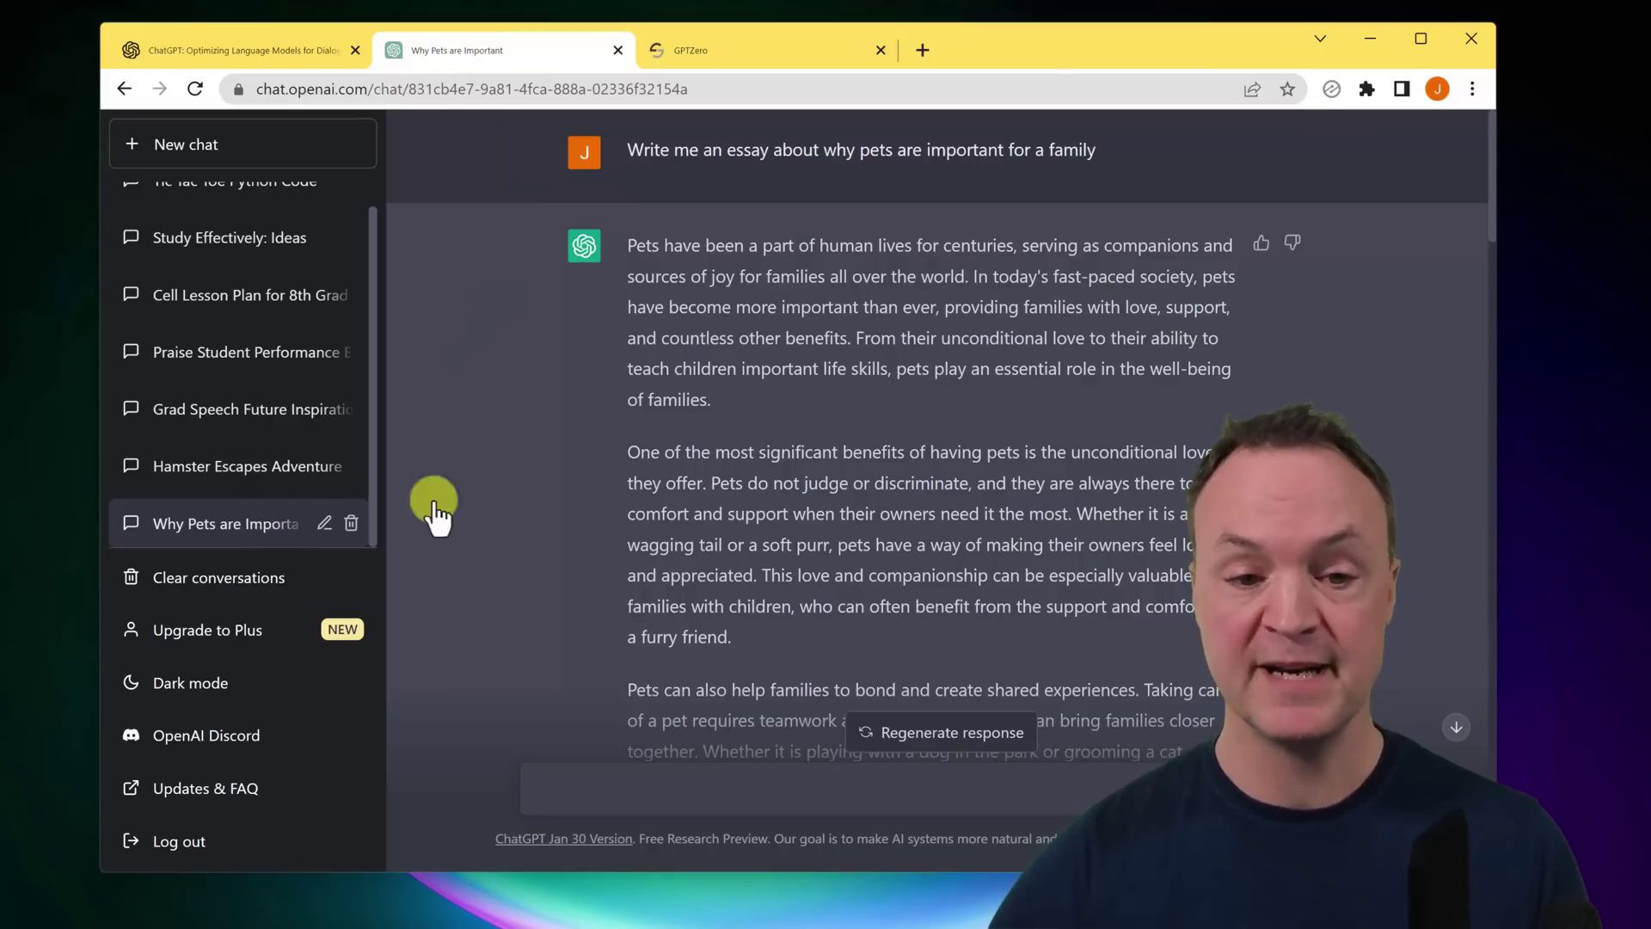
{"action": "mouse_move", "coordinate": [627, 245]}
{"action": "left_mouse_down"}
{"action": "mouse_move", "coordinate": [1111, 794]}
{"action": "mouse_move", "coordinate": [1091, 577]}
{"action": "left_mouse_up"}
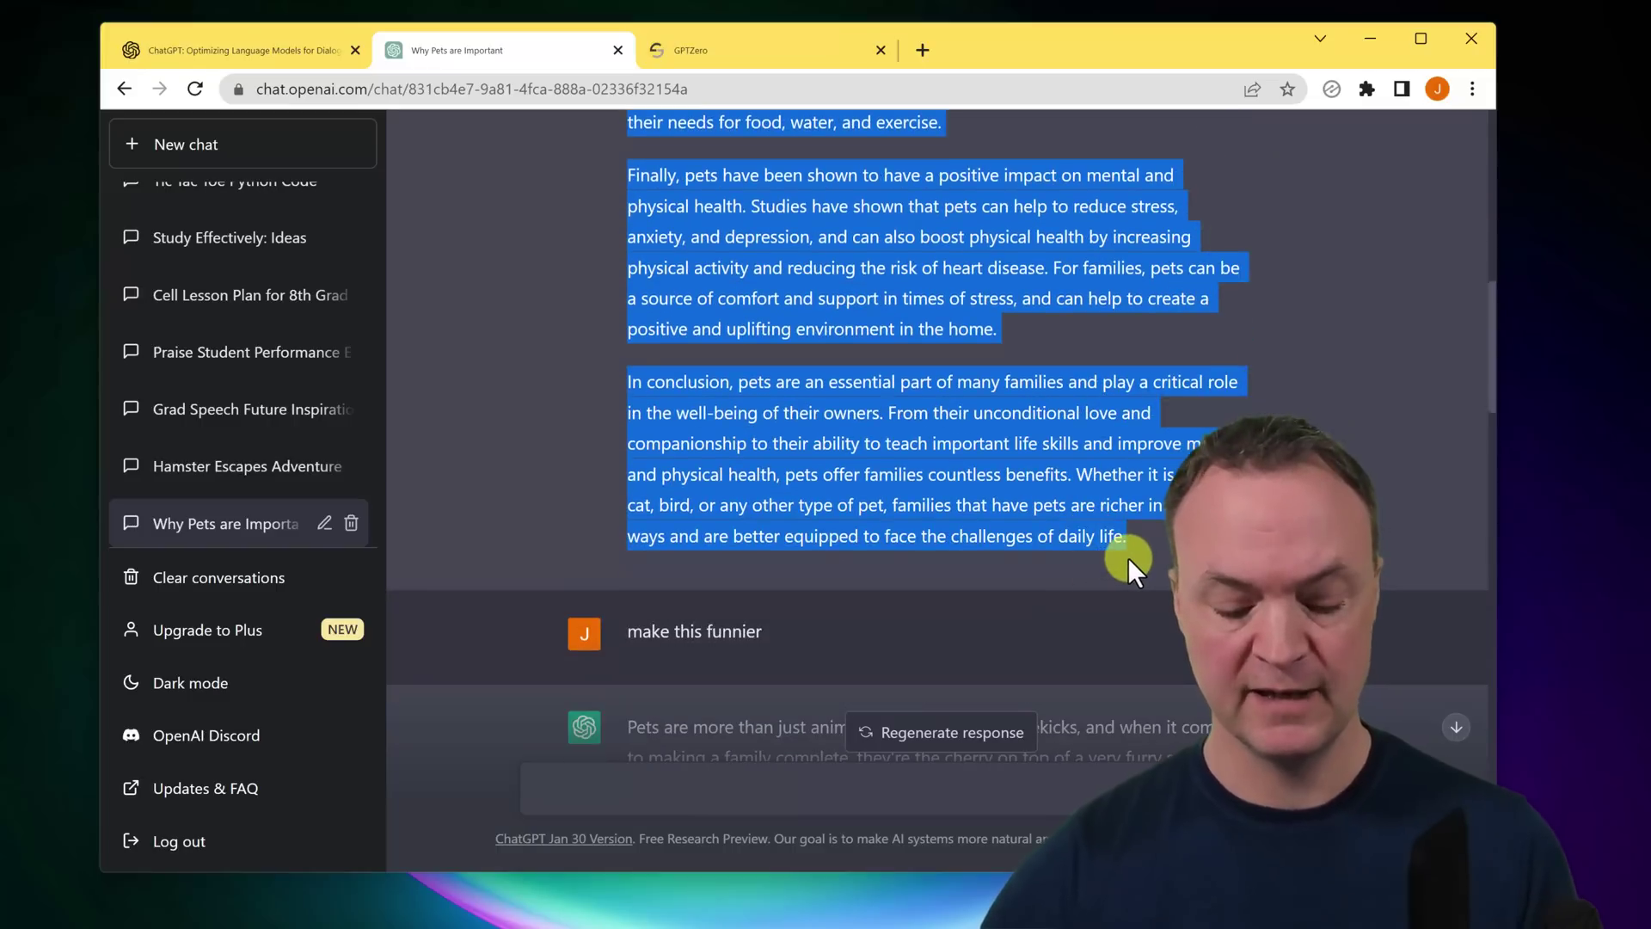
{"action": "left_click", "coordinate": [729, 50]}
{"action": "scroll", "coordinate": [749, 568], "scroll_direction": "down", "scroll_amount": 5}
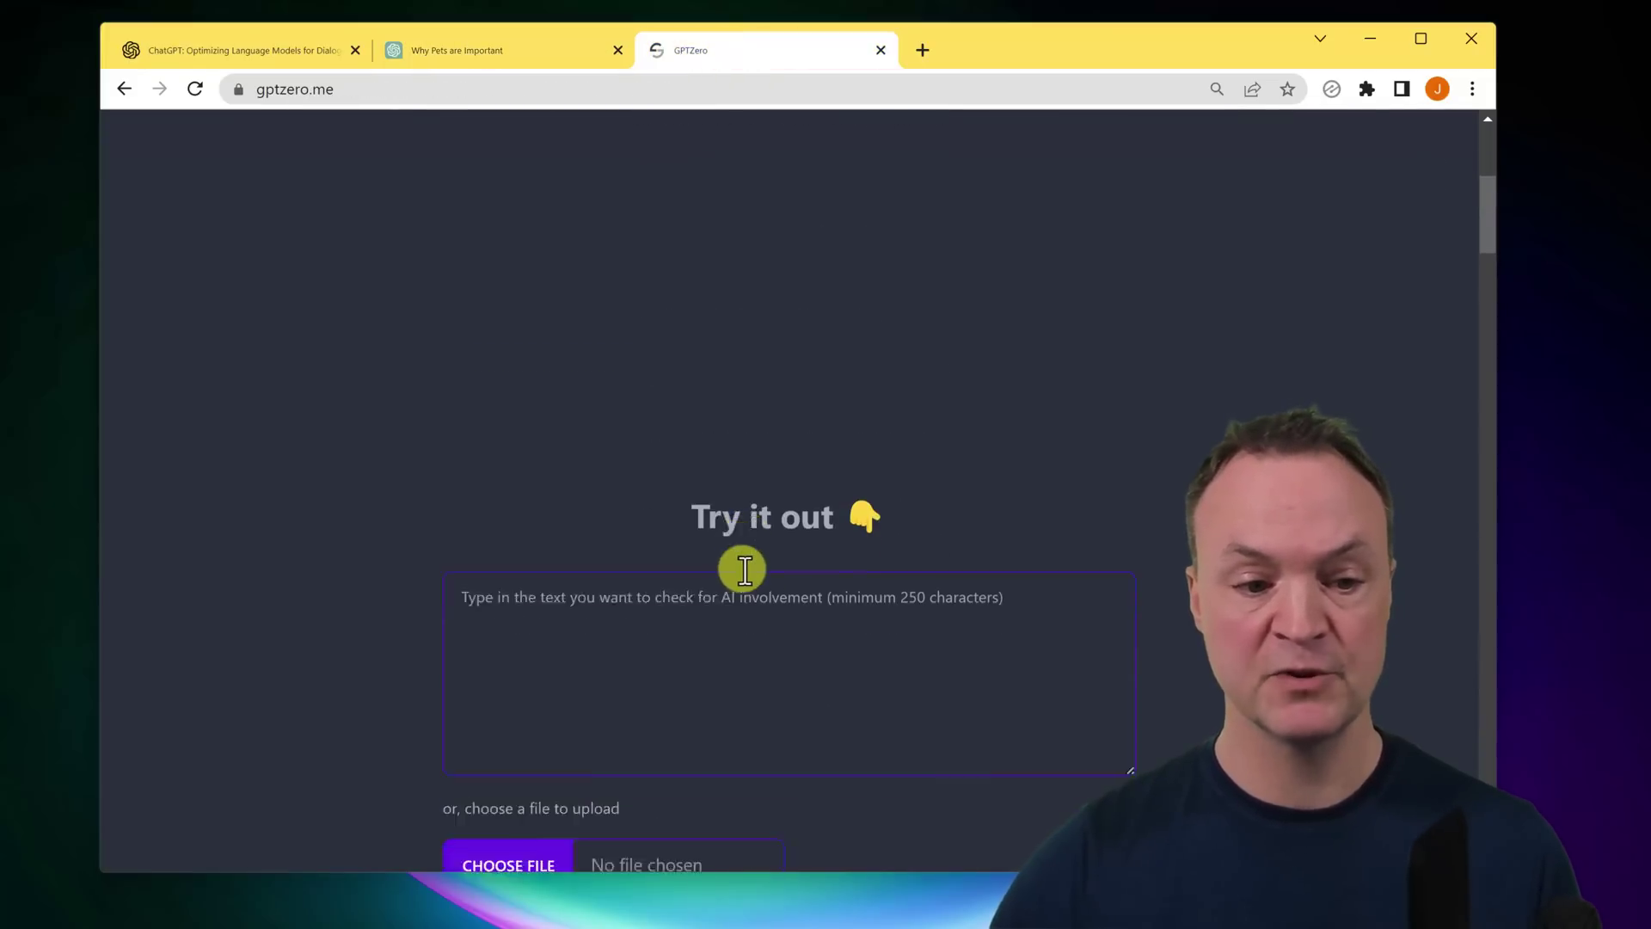
{"action": "left_click", "coordinate": [645, 482]}
{"action": "key", "text": "ctrl+v"}
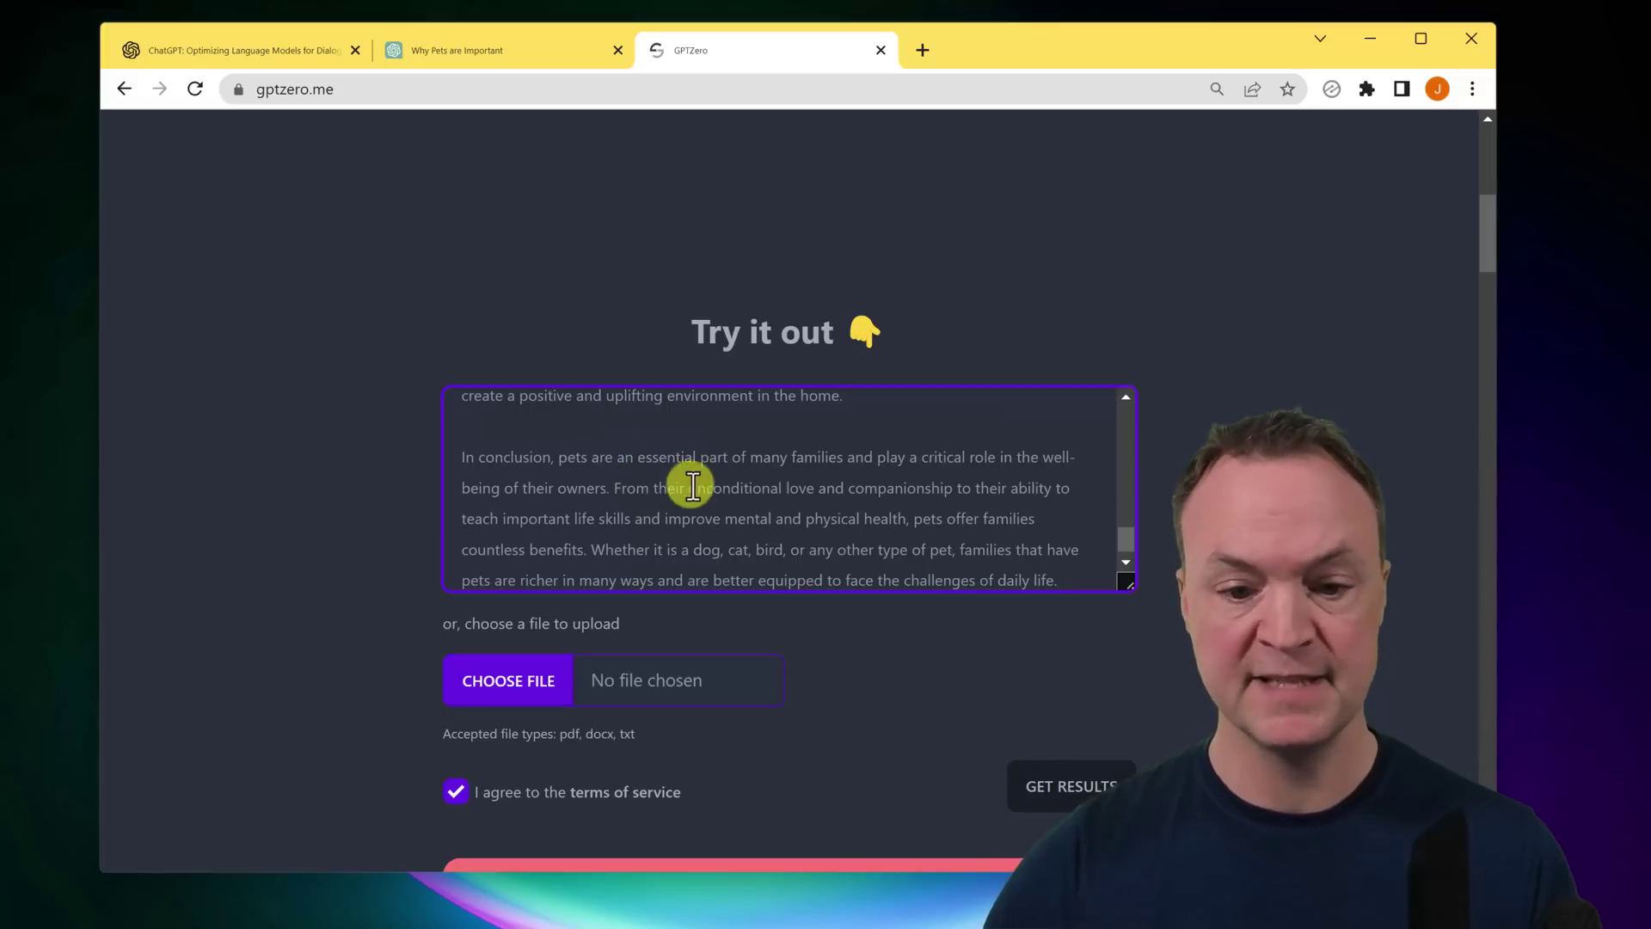
{"action": "scroll", "coordinate": [804, 674], "scroll_direction": "down", "scroll_amount": 1}
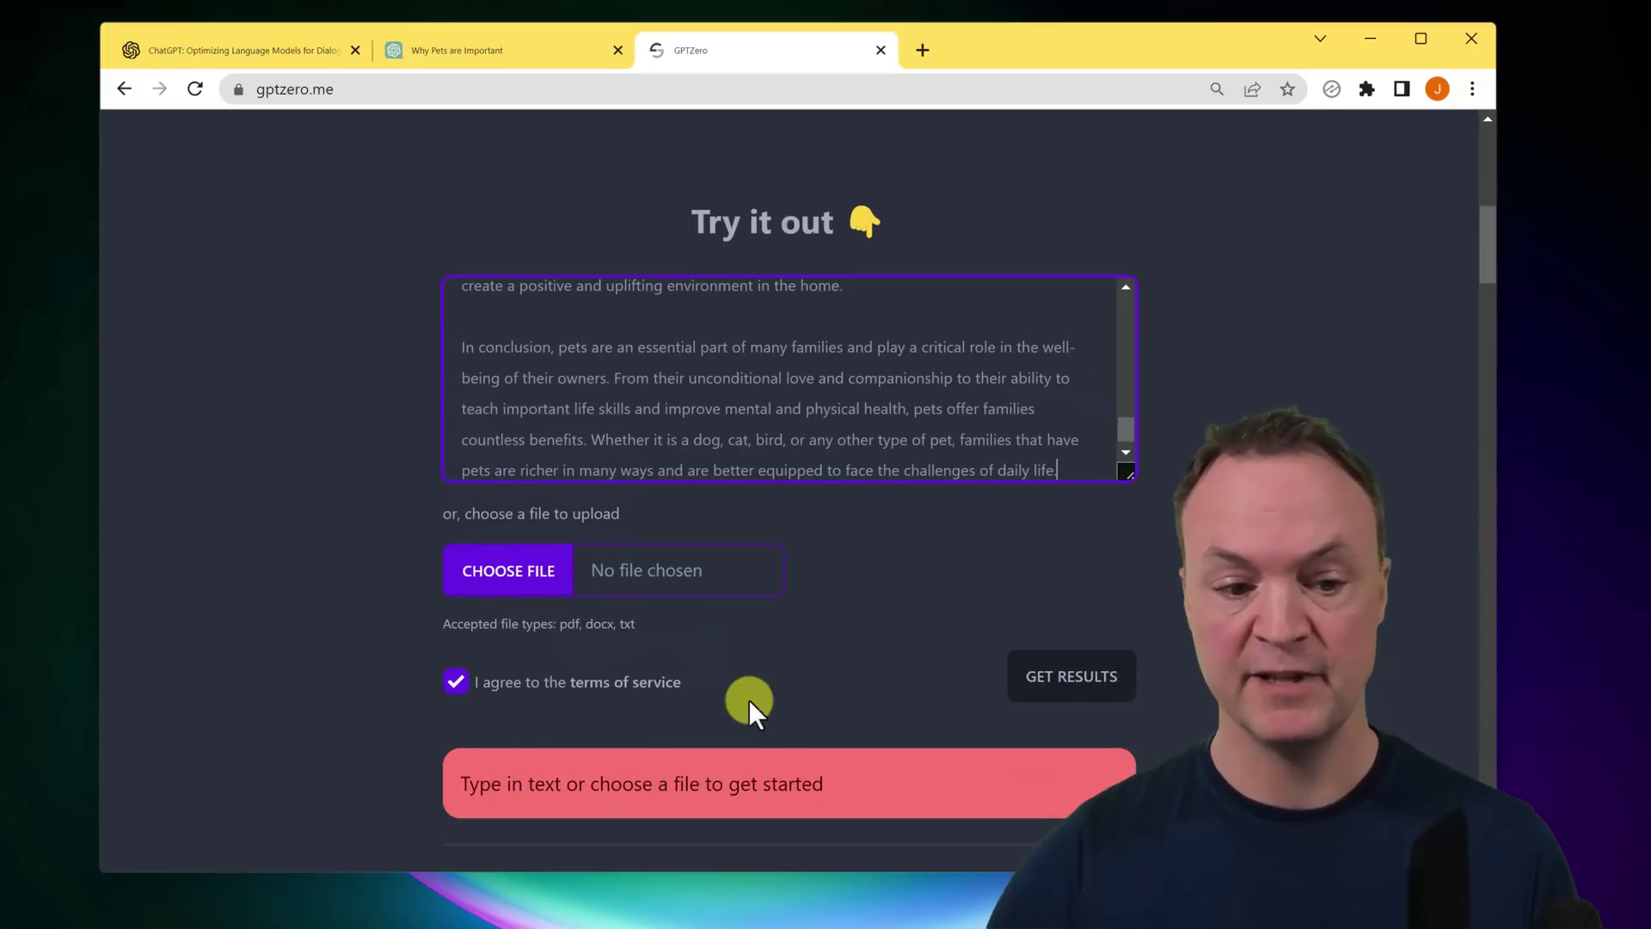
{"action": "left_click", "coordinate": [1094, 684]}
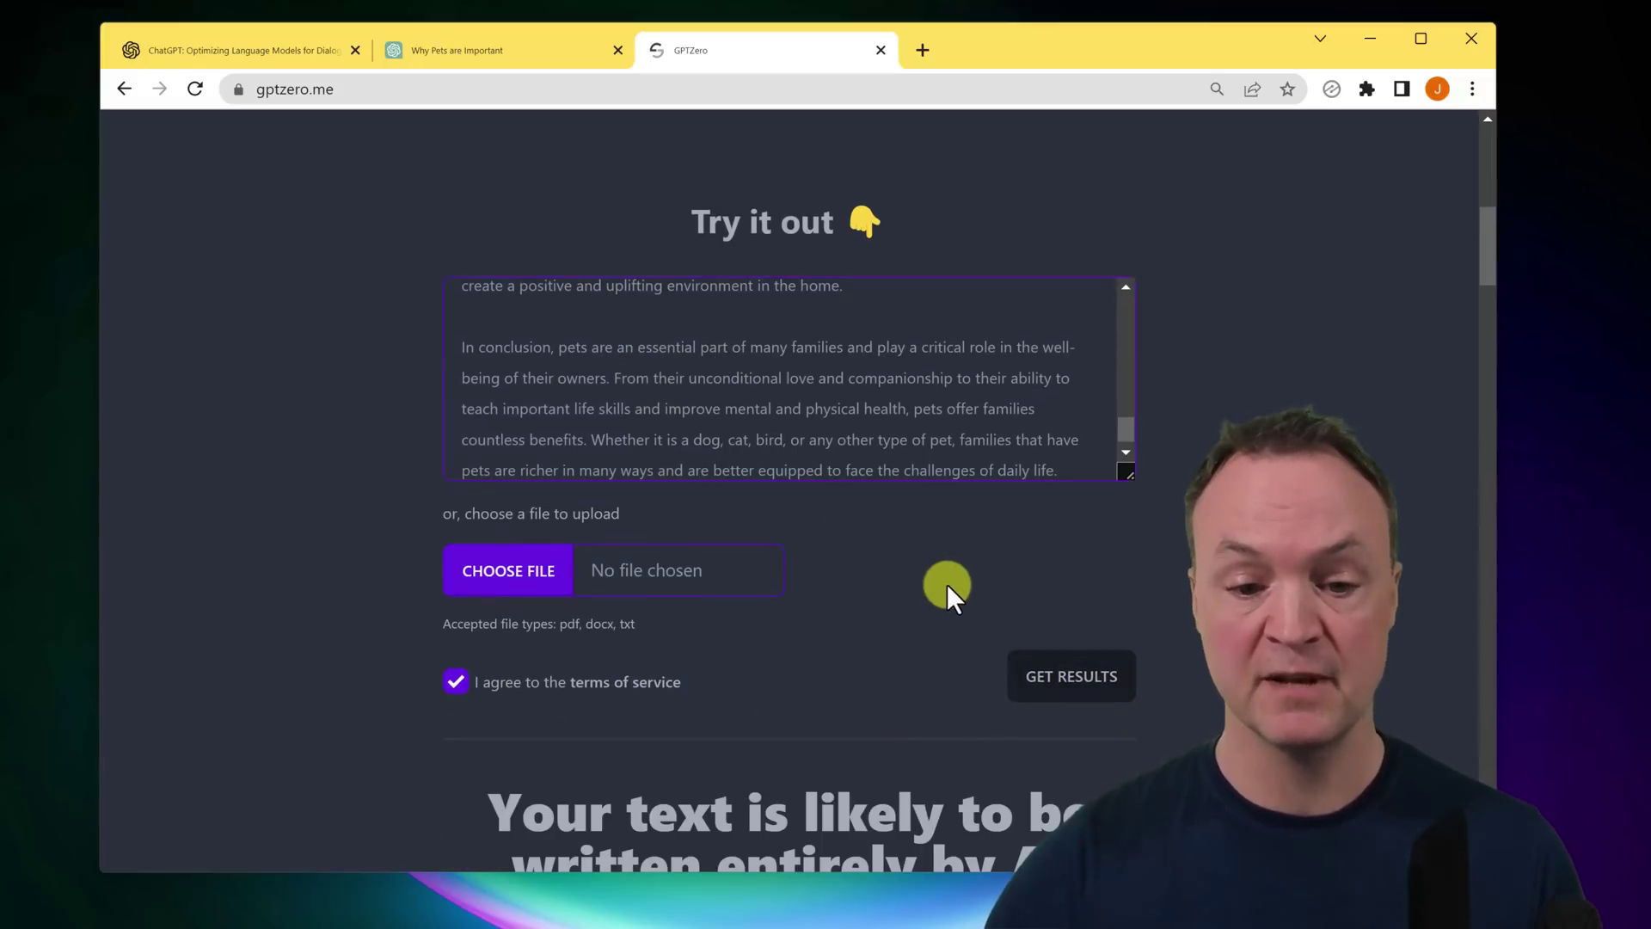
{"action": "scroll", "coordinate": [947, 585], "scroll_direction": "down", "scroll_amount": 3}
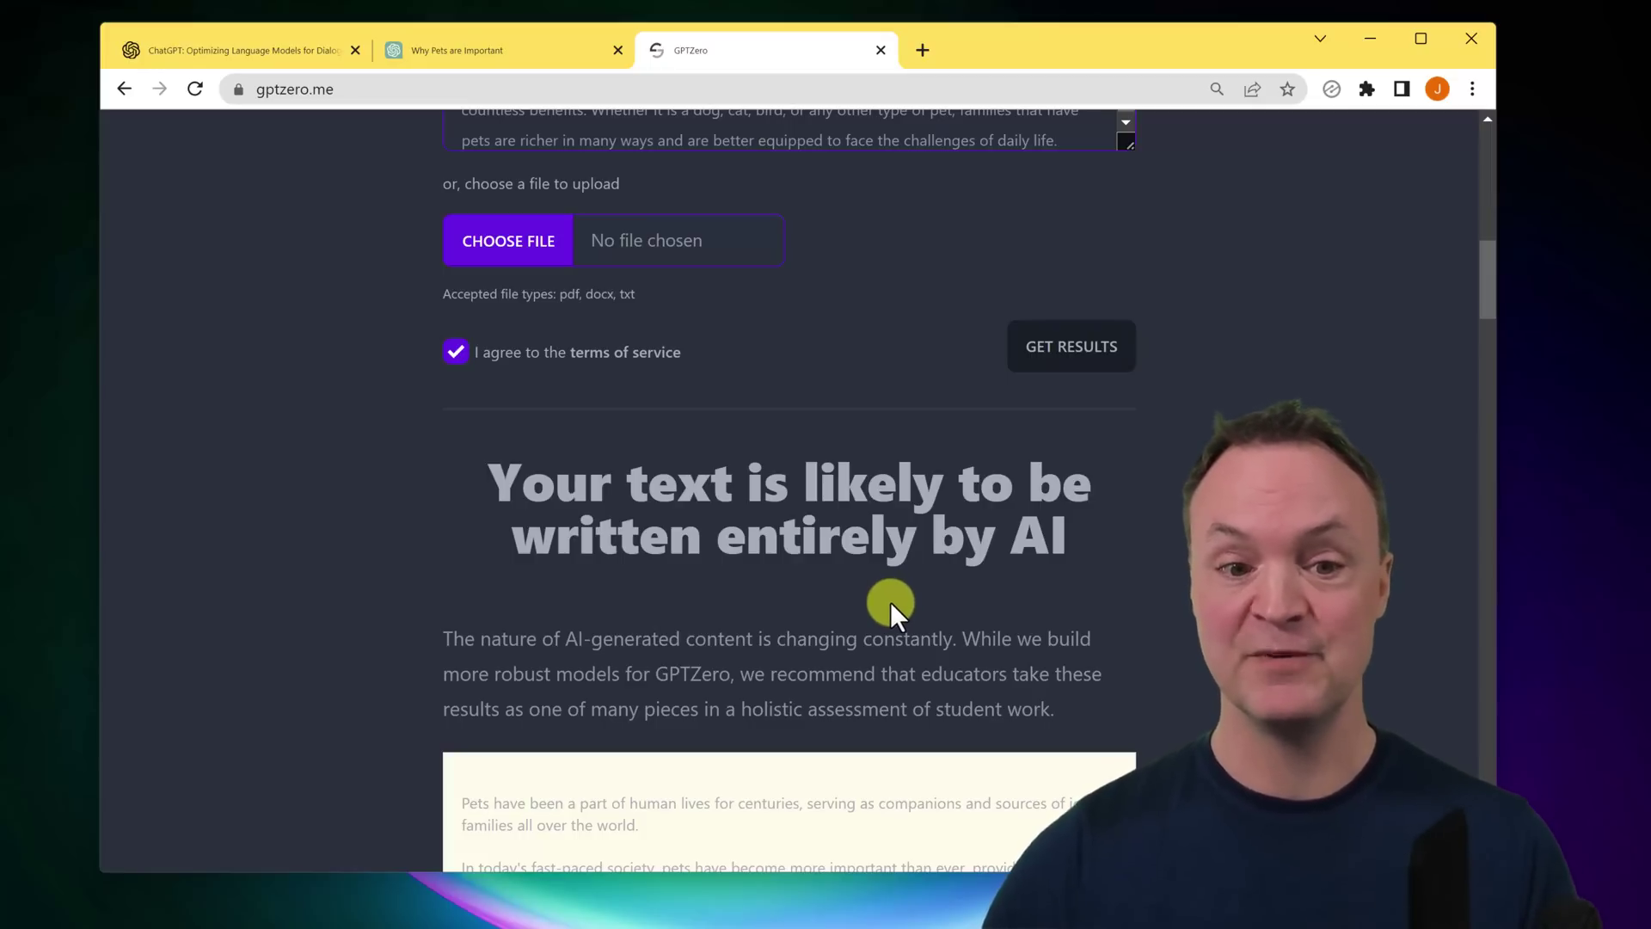
{"action": "scroll", "coordinate": [888, 602], "scroll_direction": "down", "scroll_amount": 2}
{"action": "scroll", "coordinate": [888, 603], "scroll_direction": "down", "scroll_amount": 3}
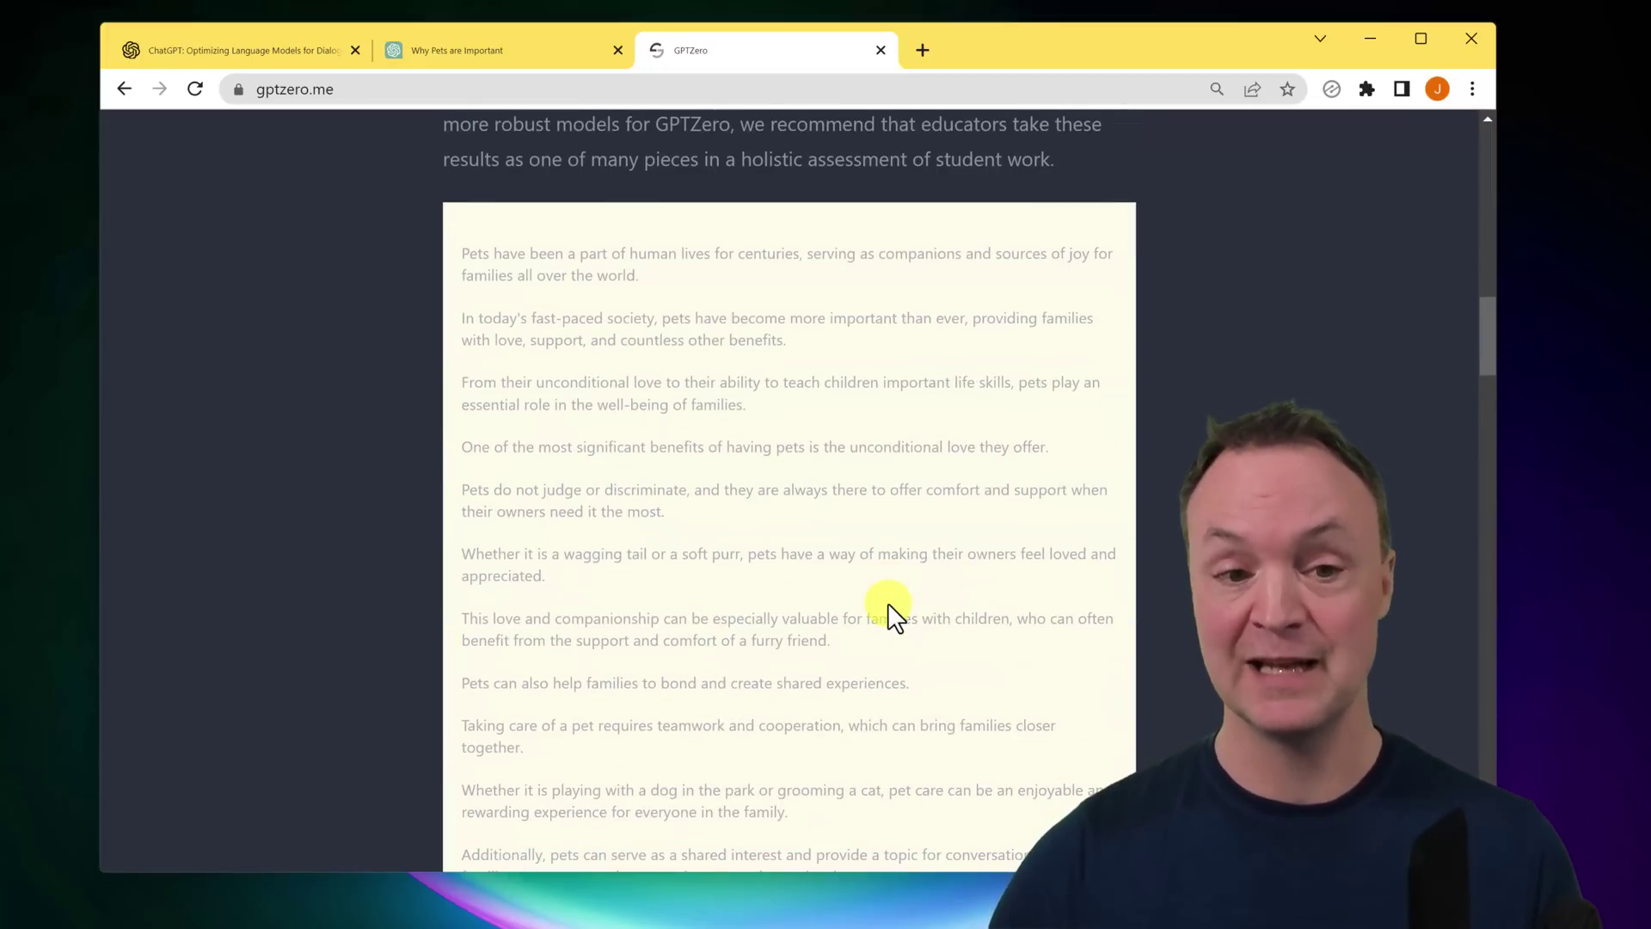
{"action": "scroll", "coordinate": [888, 603], "scroll_direction": "down", "scroll_amount": 2}
{"action": "scroll", "coordinate": [888, 603], "scroll_direction": "down", "scroll_amount": 1}
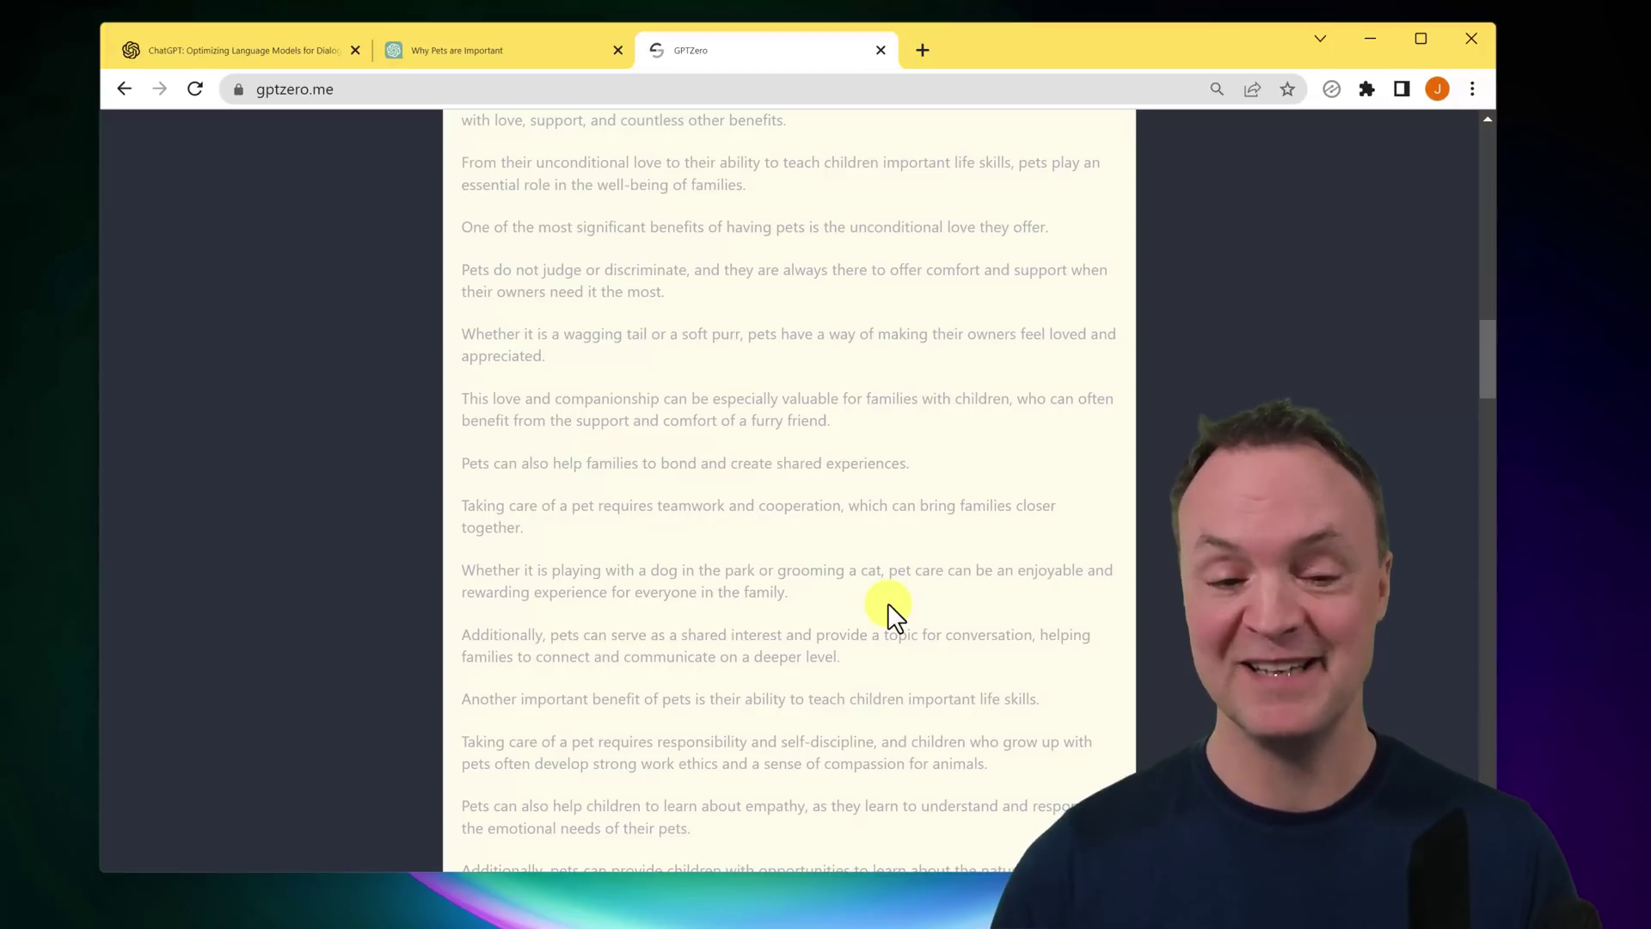
{"action": "scroll", "coordinate": [839, 491], "scroll_direction": "up", "scroll_amount": 3}
{"action": "scroll", "coordinate": [813, 459], "scroll_direction": "up", "scroll_amount": 5}
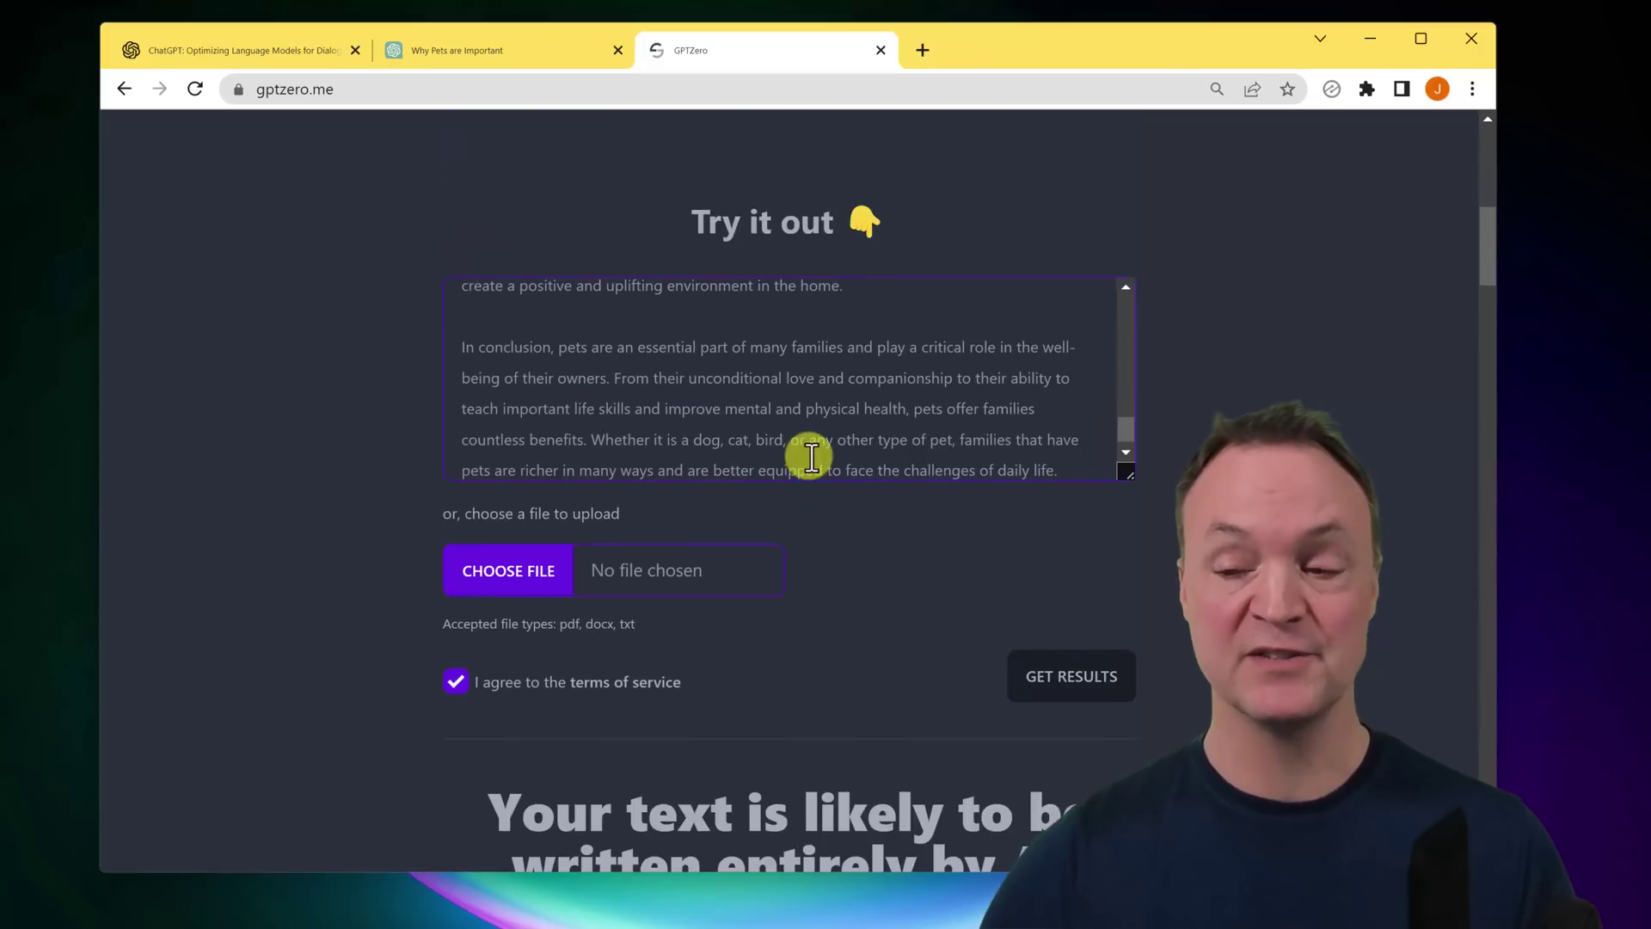
{"action": "scroll", "coordinate": [400, 338], "scroll_direction": "up", "scroll_amount": 5}
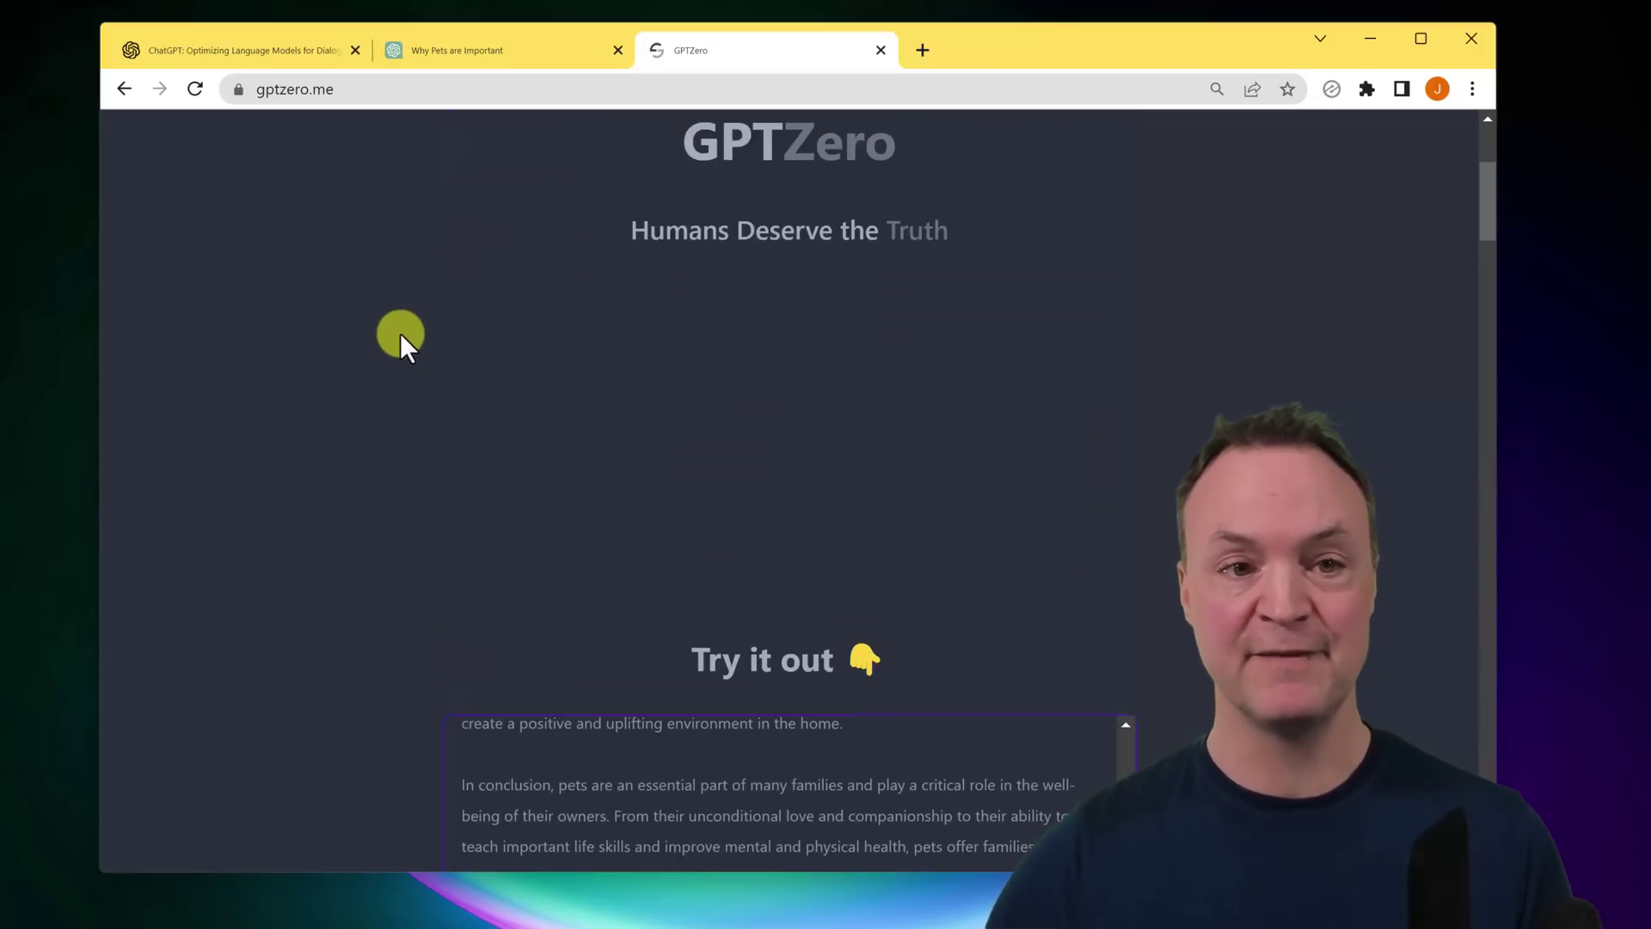
{"action": "scroll", "coordinate": [400, 339], "scroll_direction": "up", "scroll_amount": 3}
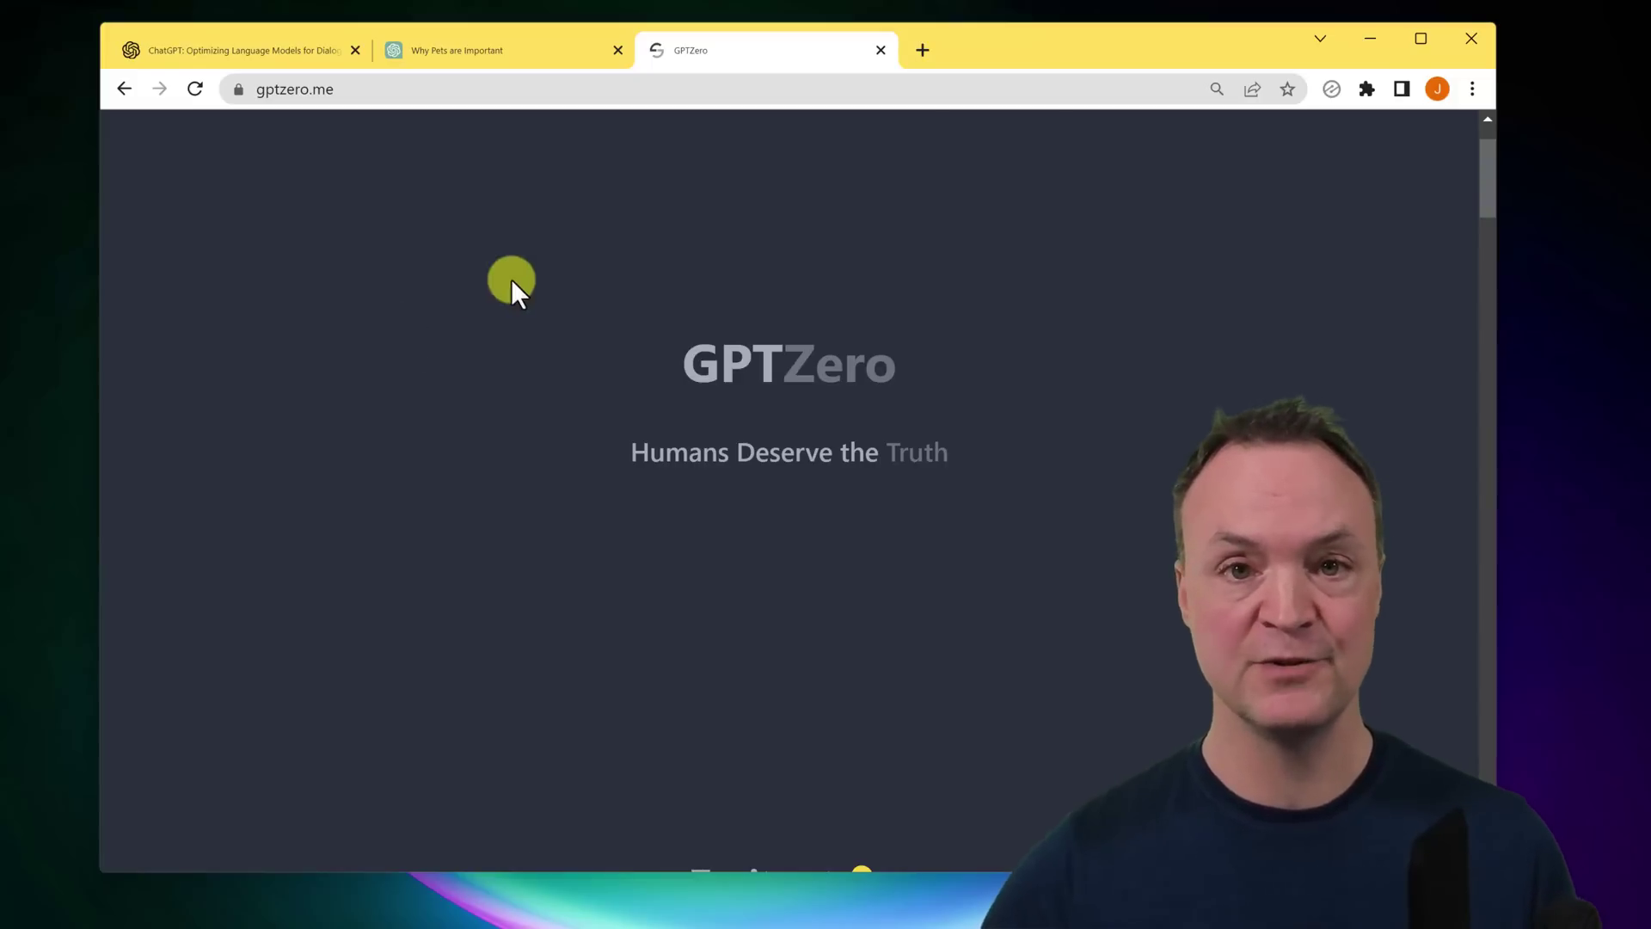
Switch back to the 'Why Pets are Important' ChatGPT tab
{"action": "left_click", "coordinate": [545, 53]}
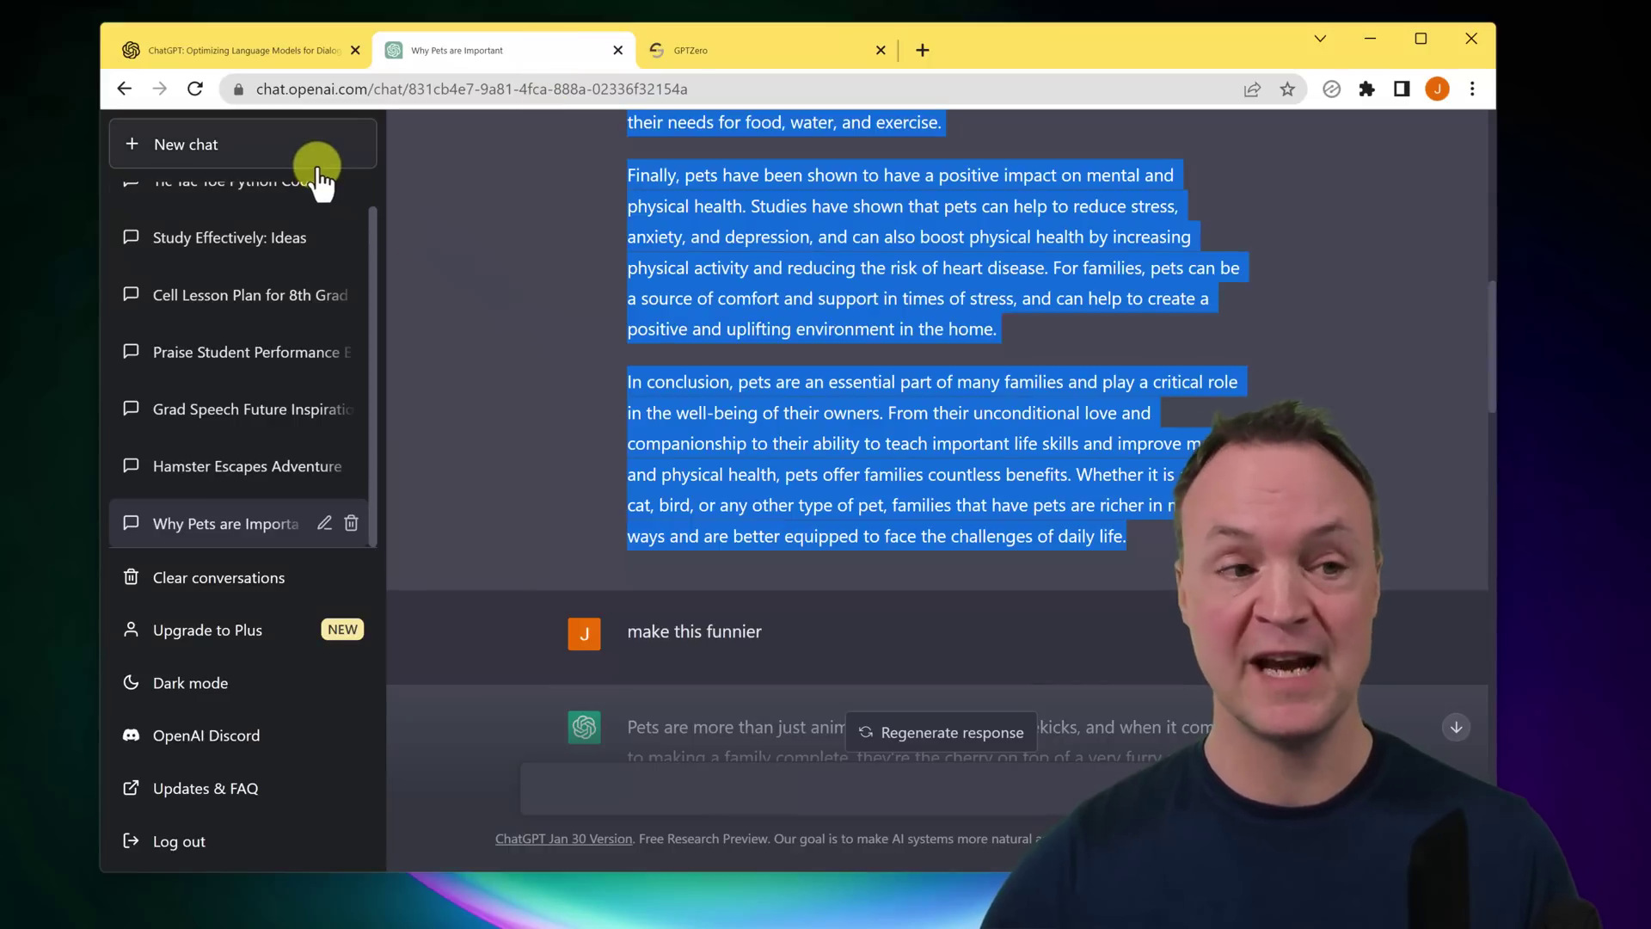
In a new chat, tell ChatGPT that information will come before an article request
{"action": "left_click", "coordinate": [295, 159]}
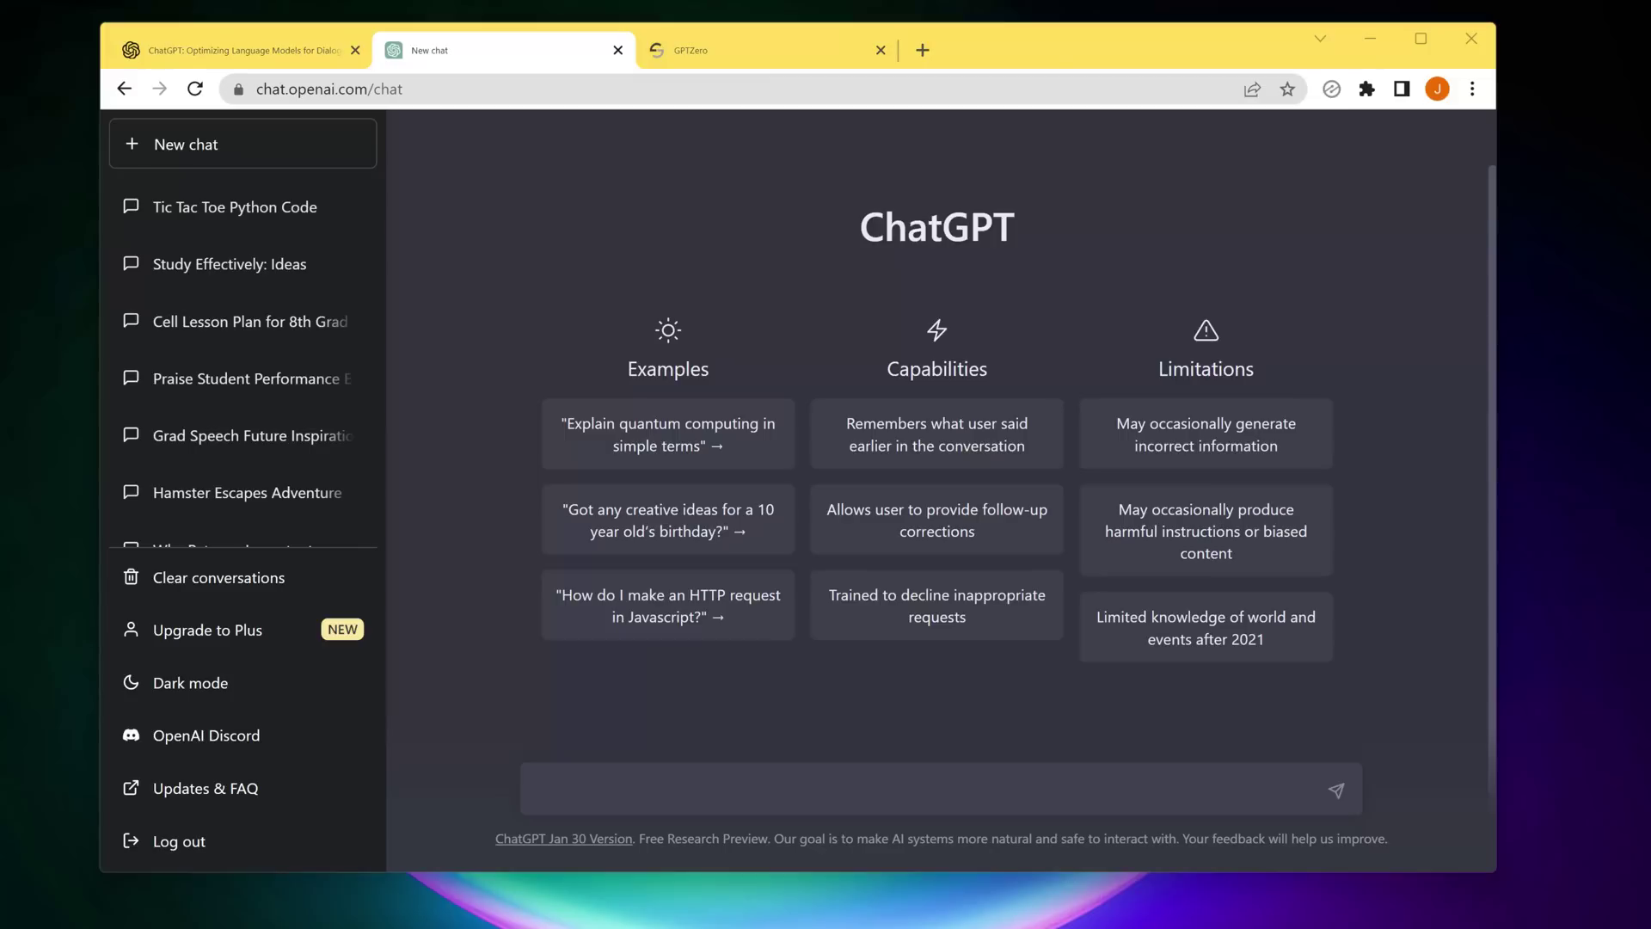
{"action": "left_click", "coordinate": [844, 782]}
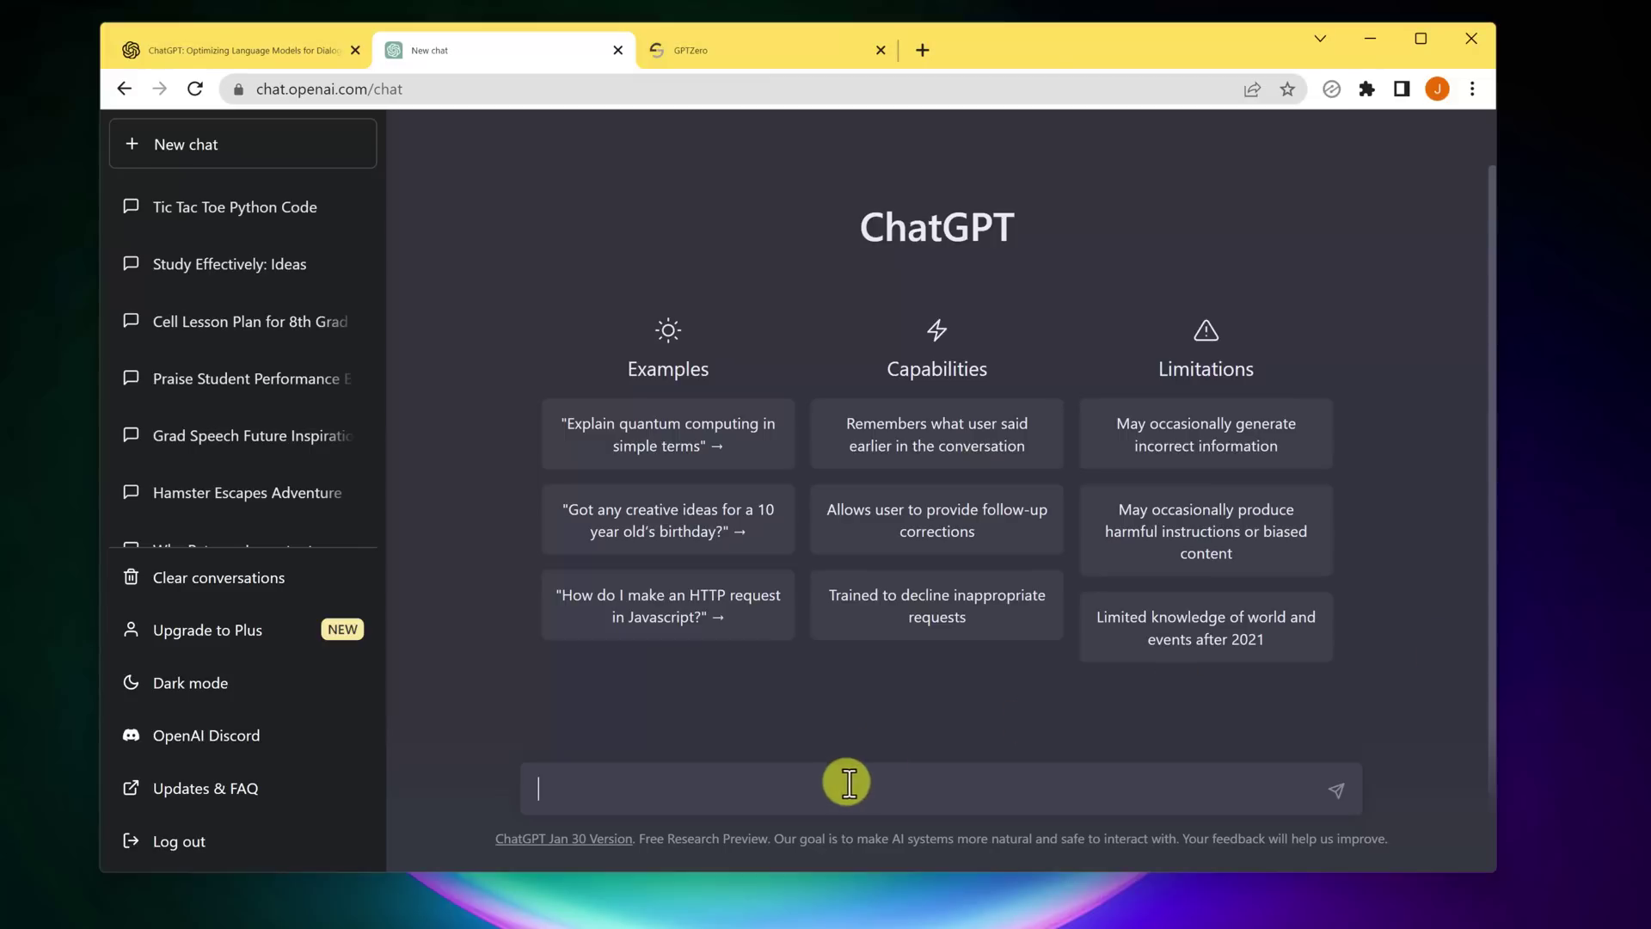
{"action": "type", "text": "I will give you some information before asking you to write an article. Do you understand?"}
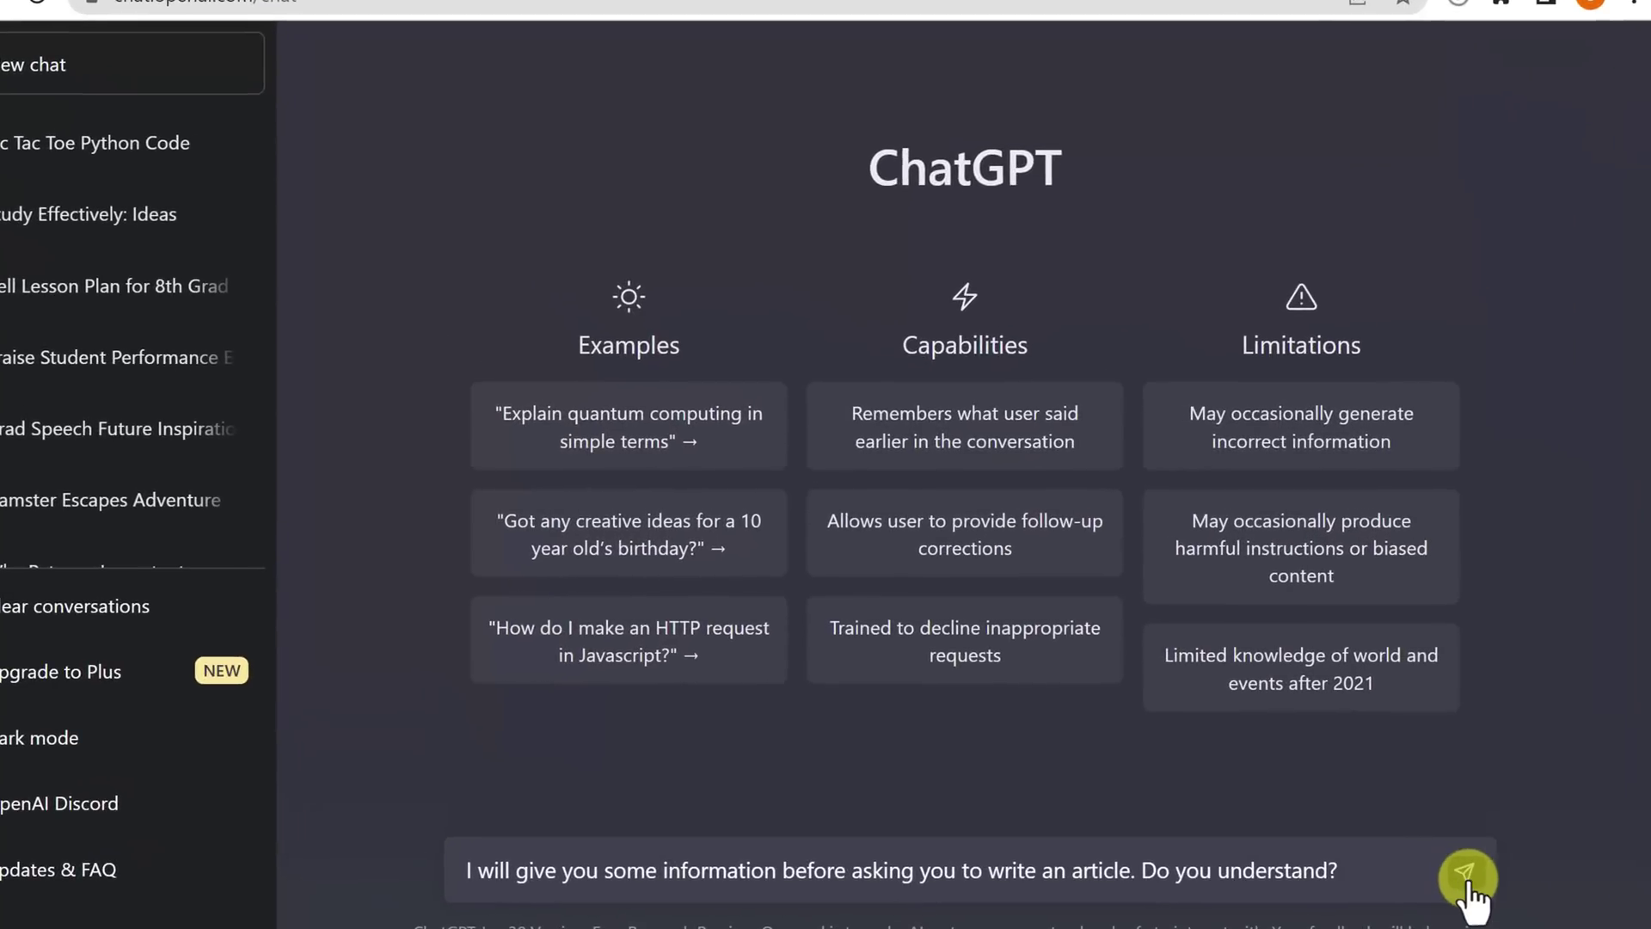
{"action": "left_click", "coordinate": [1338, 789]}
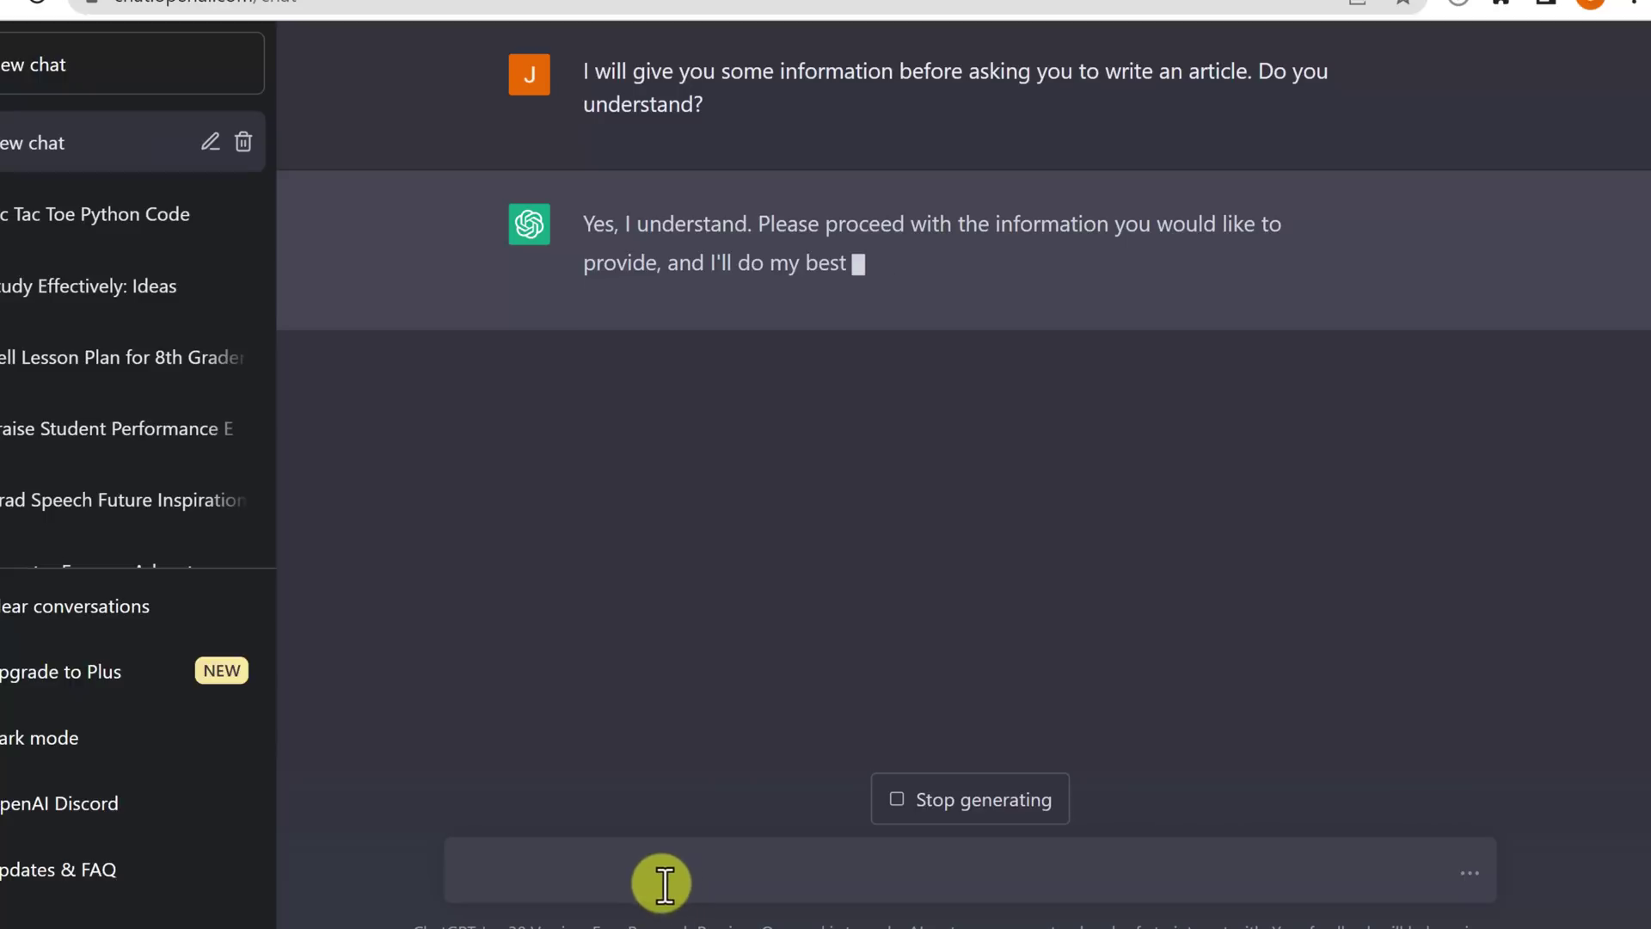
Send the perplexity and burstiness explanation, then draft the 'rewrite this article' request
{"action": "type", "text": "When it comes to writing content, two factors are crucial, \"perplexity\" and \"burstiness.\" Perplexity measures the complexity of the text. Separately, burstiness compares the variations of sentences. Humans tend to write with greater burstiness, for example, with some longer or more complex sentences alongside shorter ones. AI sentences tend to be more uniform. Therefore, when writing the following content I am going to ask you to create, I need it to have a good amount of perplexity and burstiness. Do you understand?"}
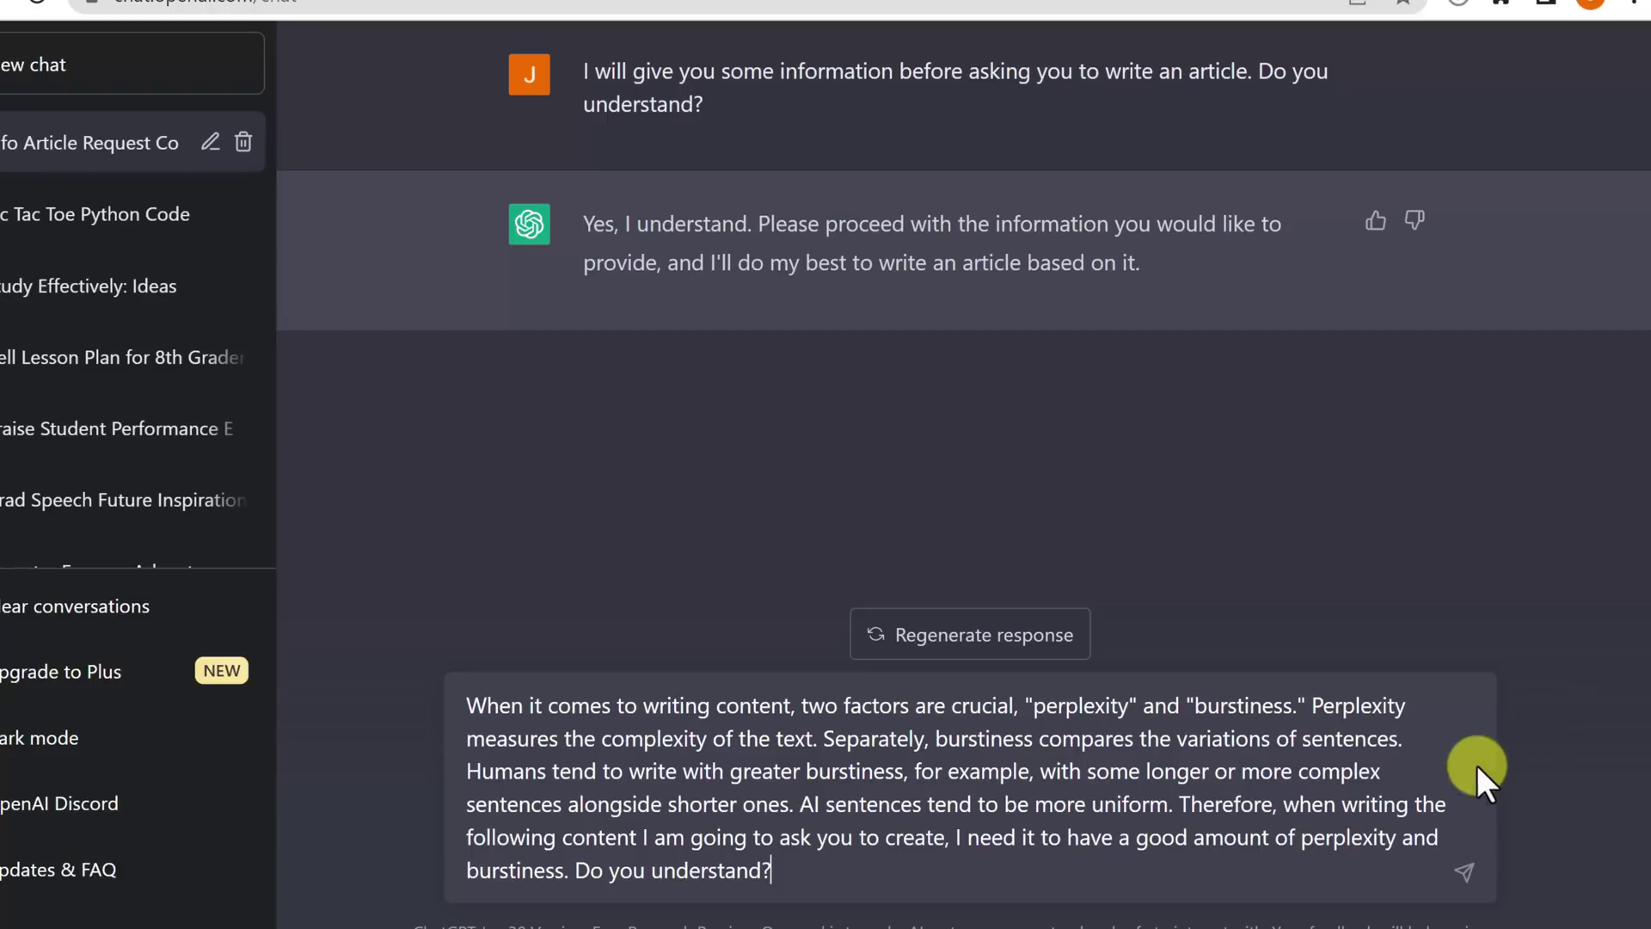
{"action": "left_click", "coordinate": [1463, 873]}
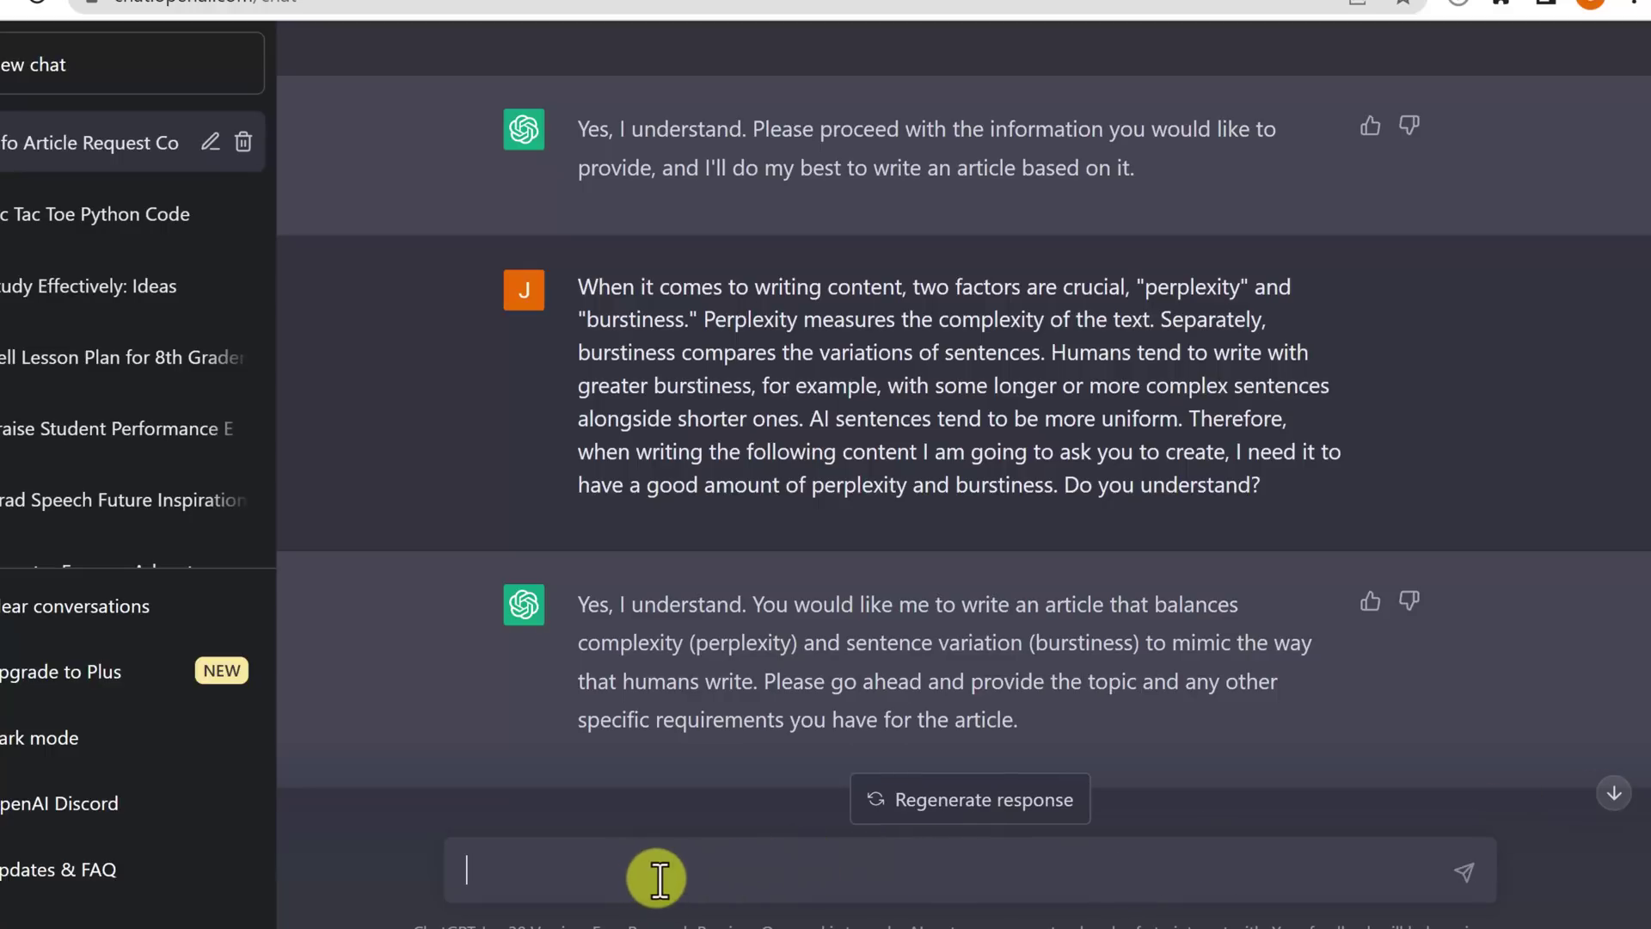
{"action": "type", "text": "Using the concepts written previously, rewrite this article with a high degree of perplexity and burstiness"}
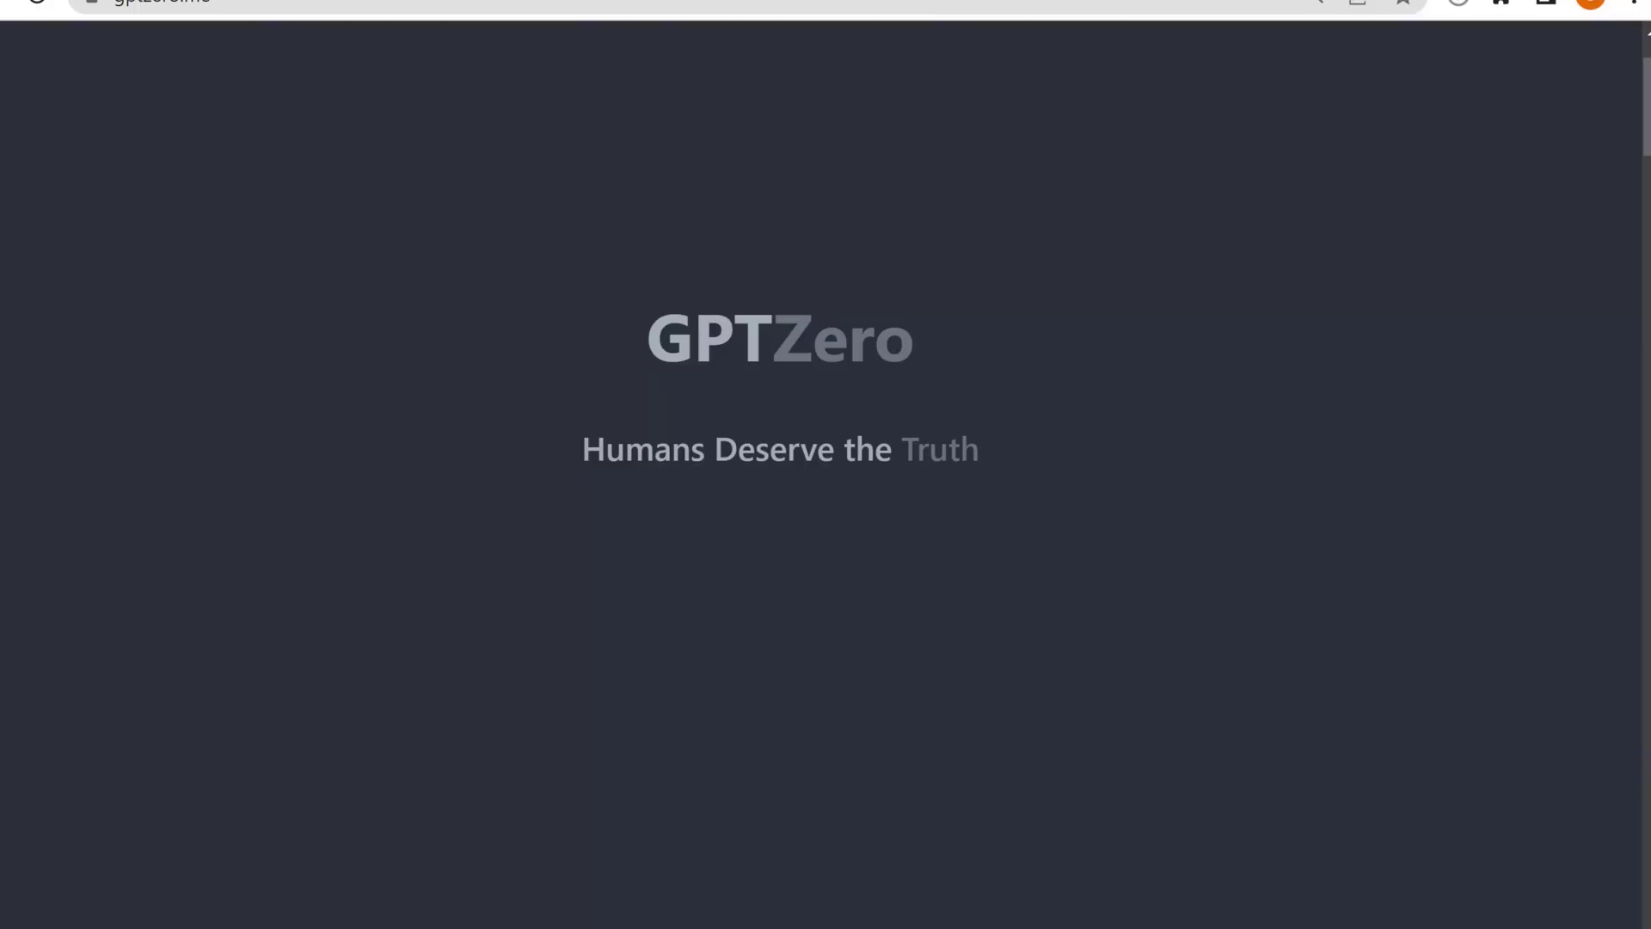
{"action": "scroll", "coordinate": [400, 556], "scroll_direction": "up", "scroll_amount": 5}
{"action": "scroll", "coordinate": [400, 569], "scroll_direction": "up", "scroll_amount": 5}
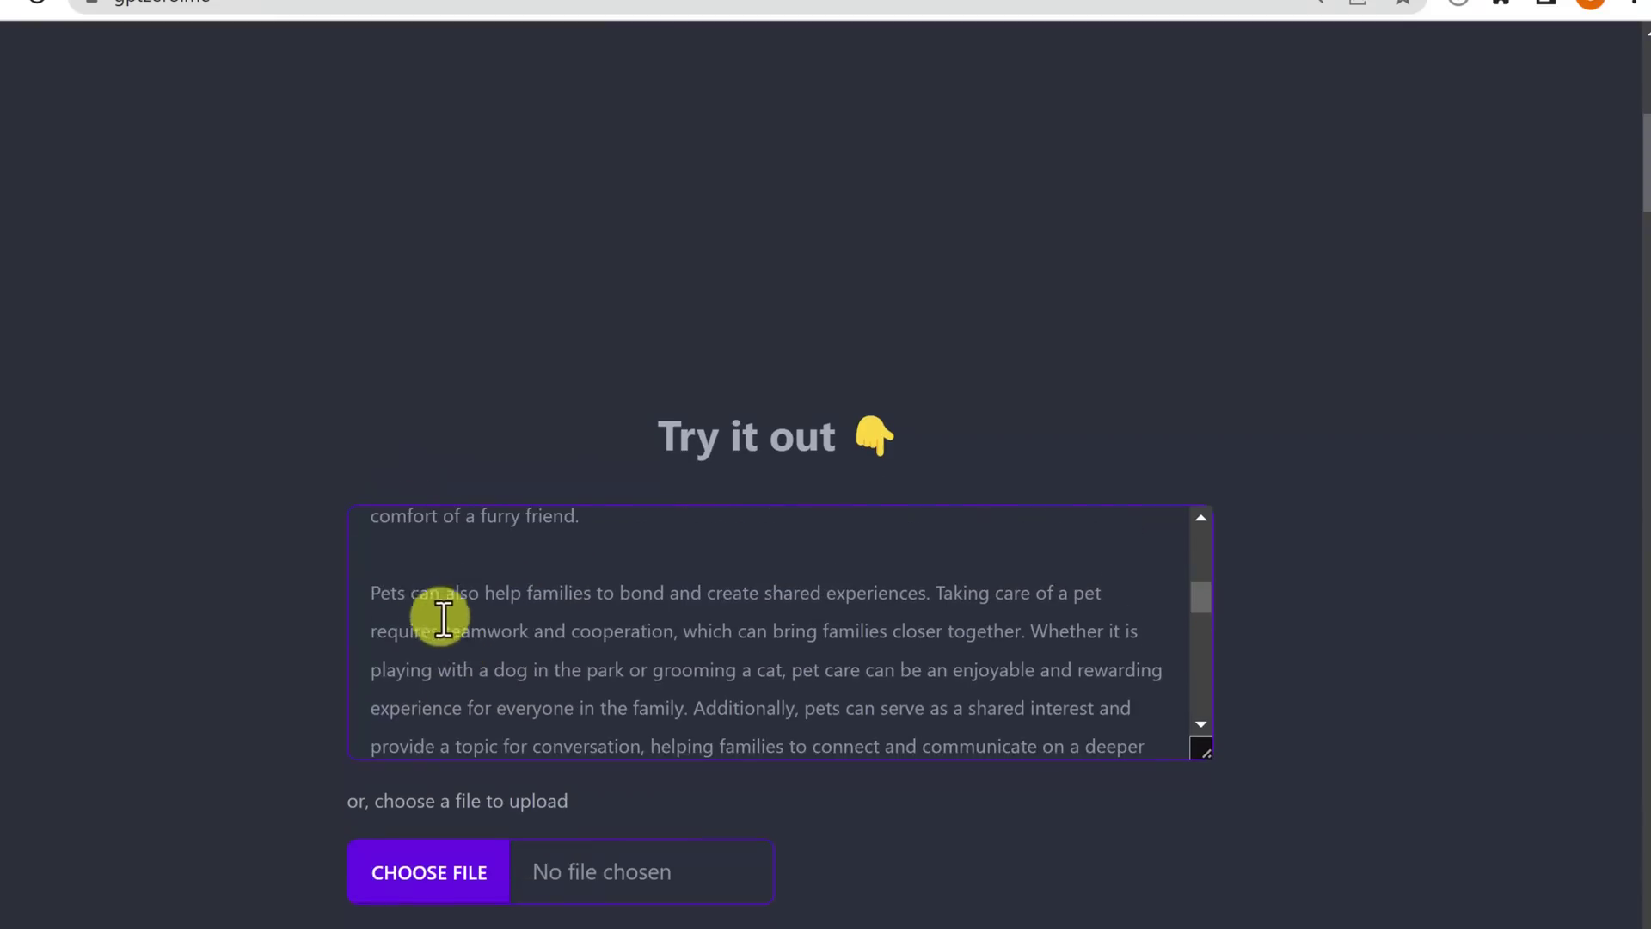
{"action": "scroll", "coordinate": [400, 575], "scroll_direction": "up", "scroll_amount": 5}
{"action": "scroll", "coordinate": [400, 577], "scroll_direction": "up", "scroll_amount": 3}
{"action": "scroll", "coordinate": [400, 577], "scroll_direction": "up", "scroll_amount": 3}
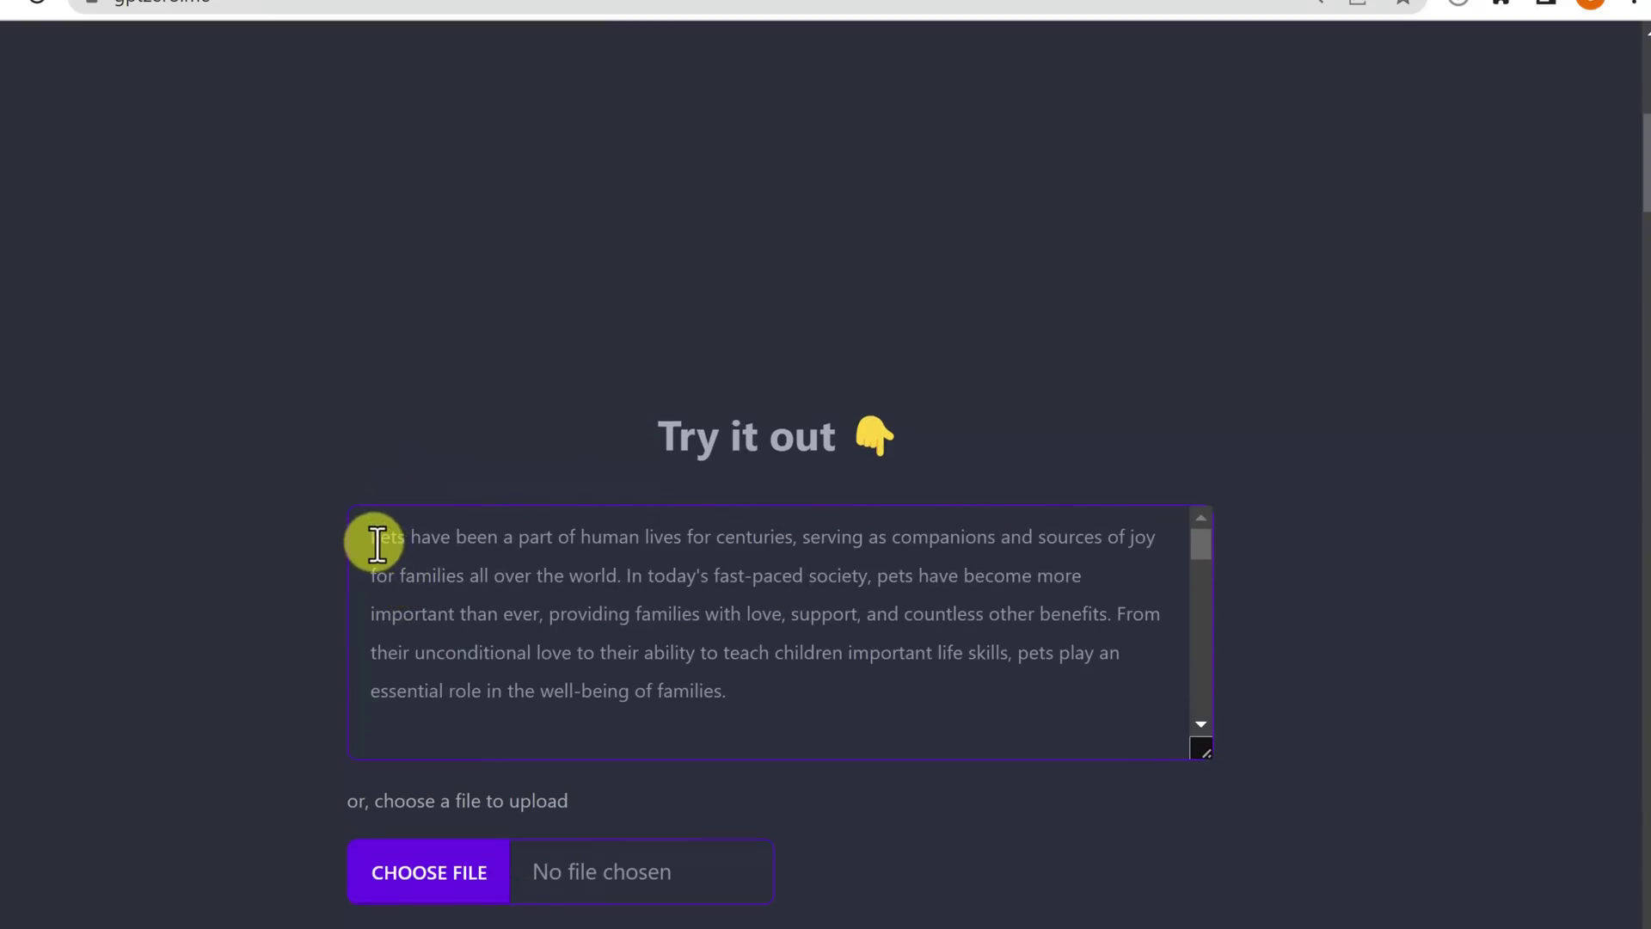
Add the pets essay from GPTZero to the rewrite request and send it
{"action": "double_click", "coordinate": [377, 539]}
{"action": "key", "text": "ctrl+a"}
{"action": "scroll", "coordinate": [1109, 735], "scroll_direction": "down", "scroll_amount": 3}
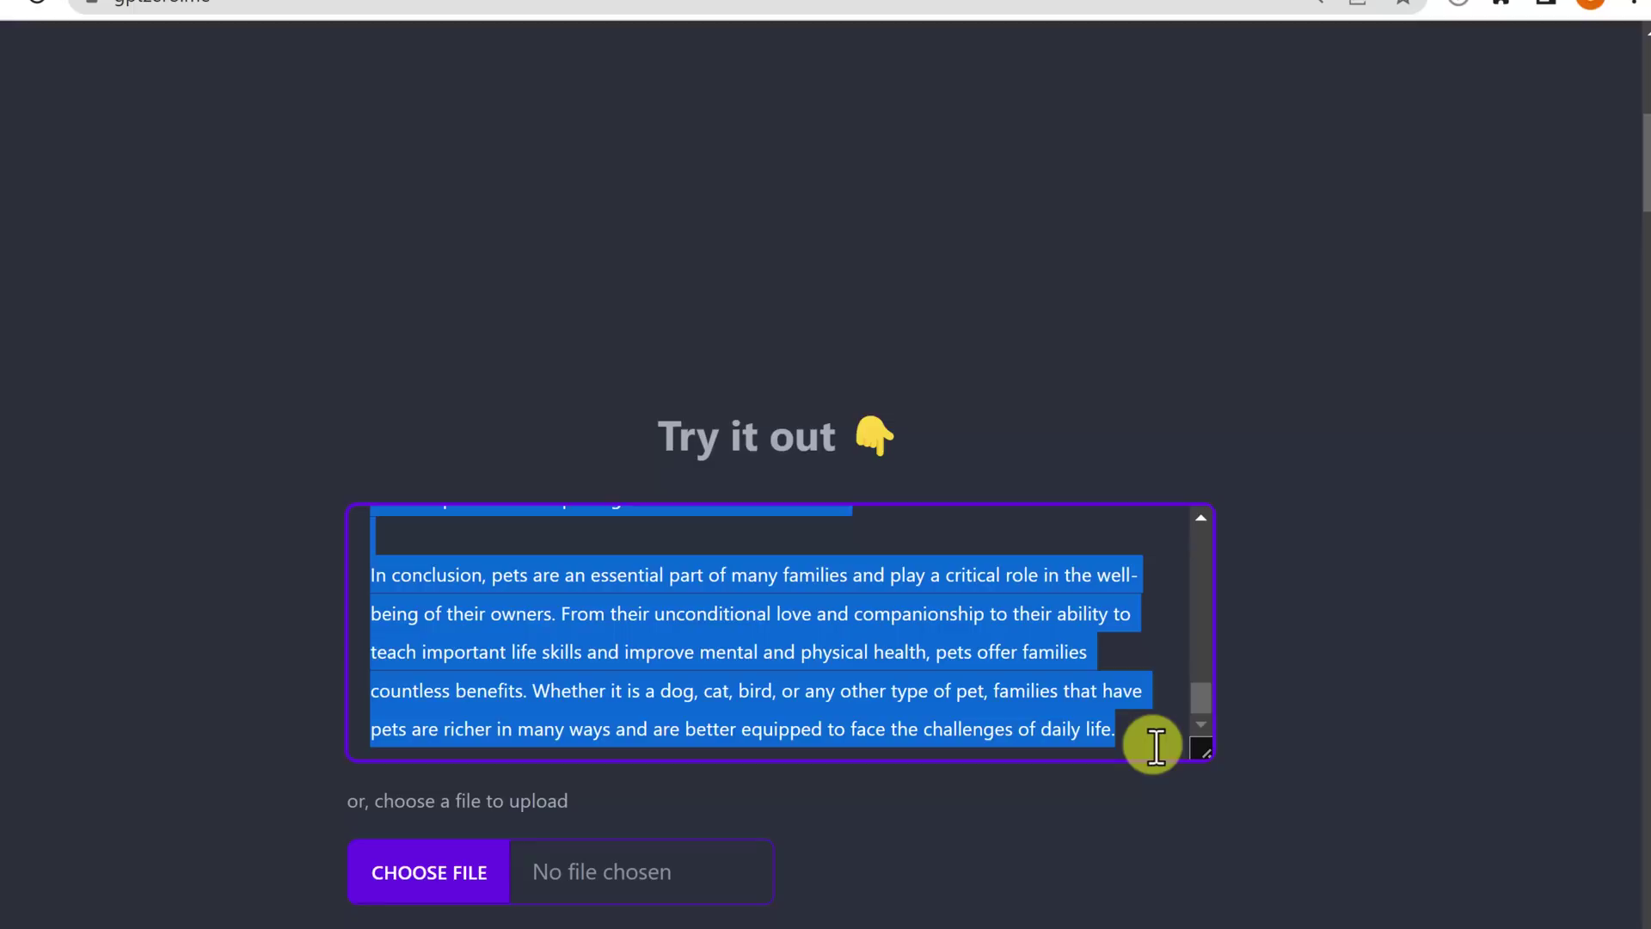
{"action": "key", "text": "ctrl+Tab"}
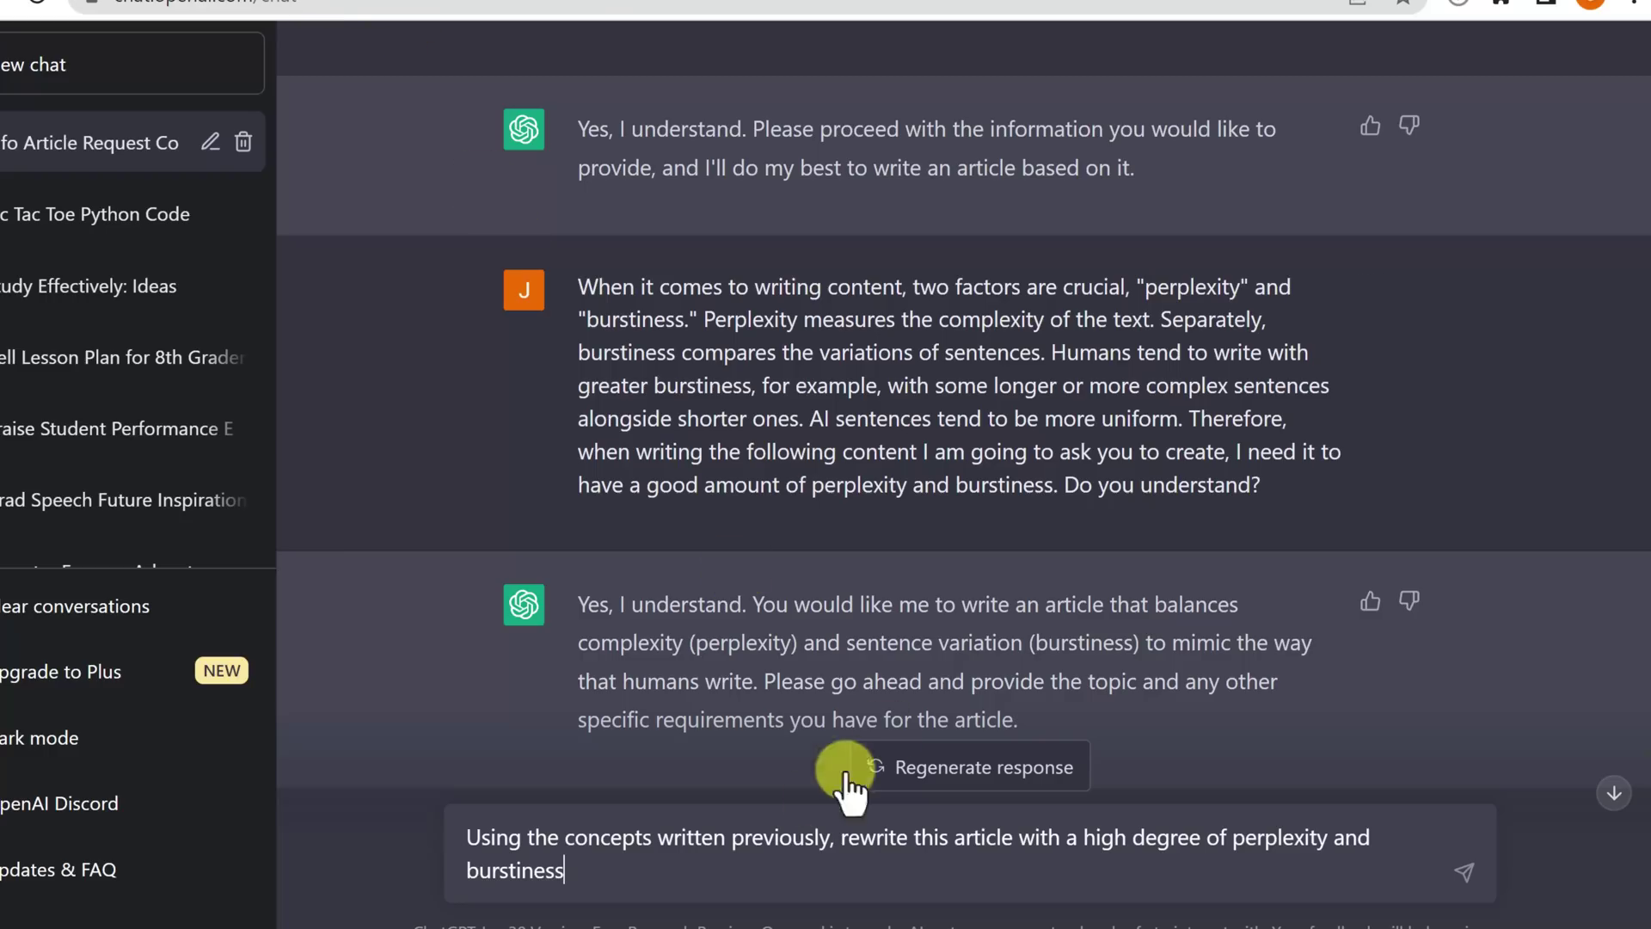
{"action": "key", "text": "ctrl+v"}
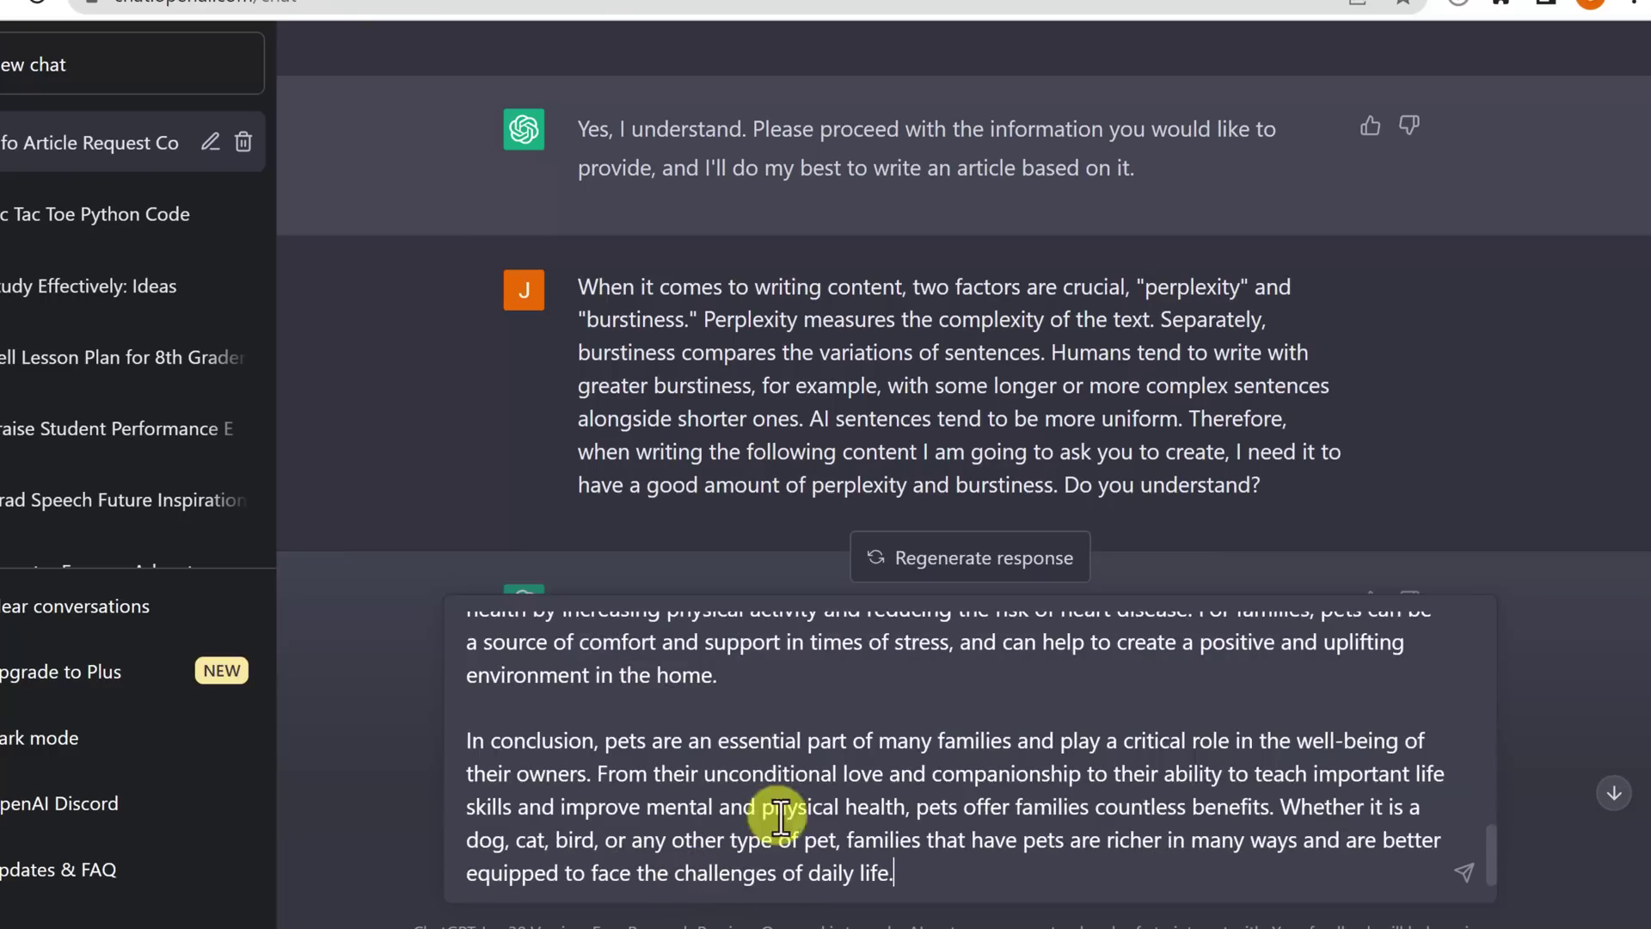
{"action": "left_click", "coordinate": [1466, 880]}
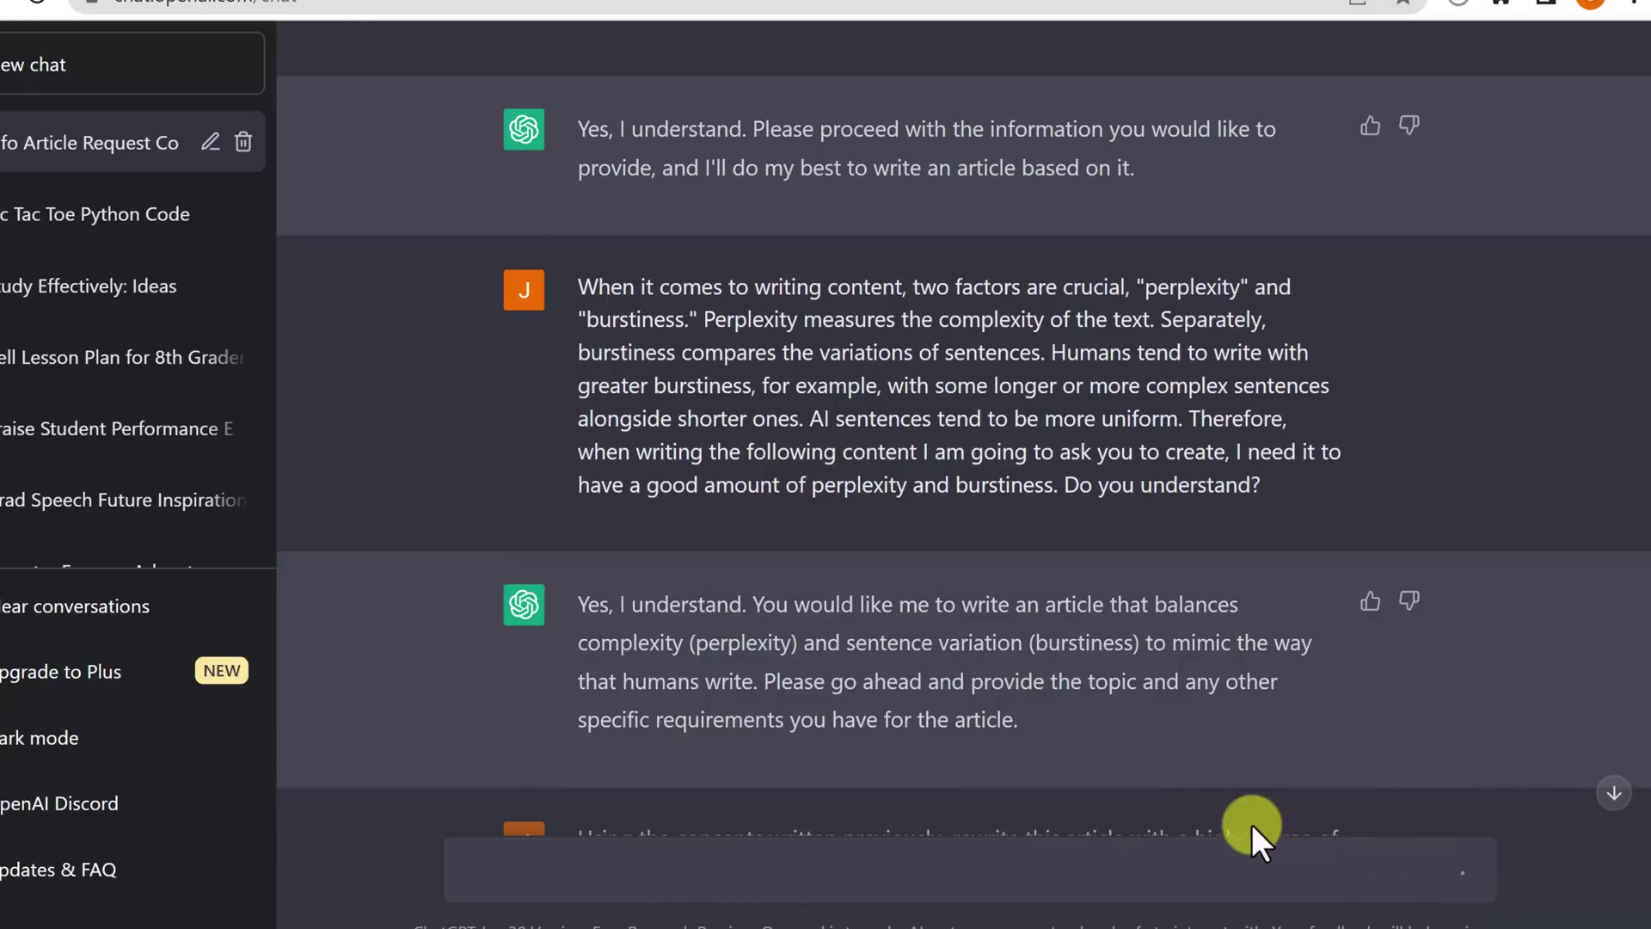
{"action": "scroll", "coordinate": [1090, 774], "scroll_direction": "down", "scroll_amount": 5}
{"action": "scroll", "coordinate": [981, 724], "scroll_direction": "down", "scroll_amount": 8}
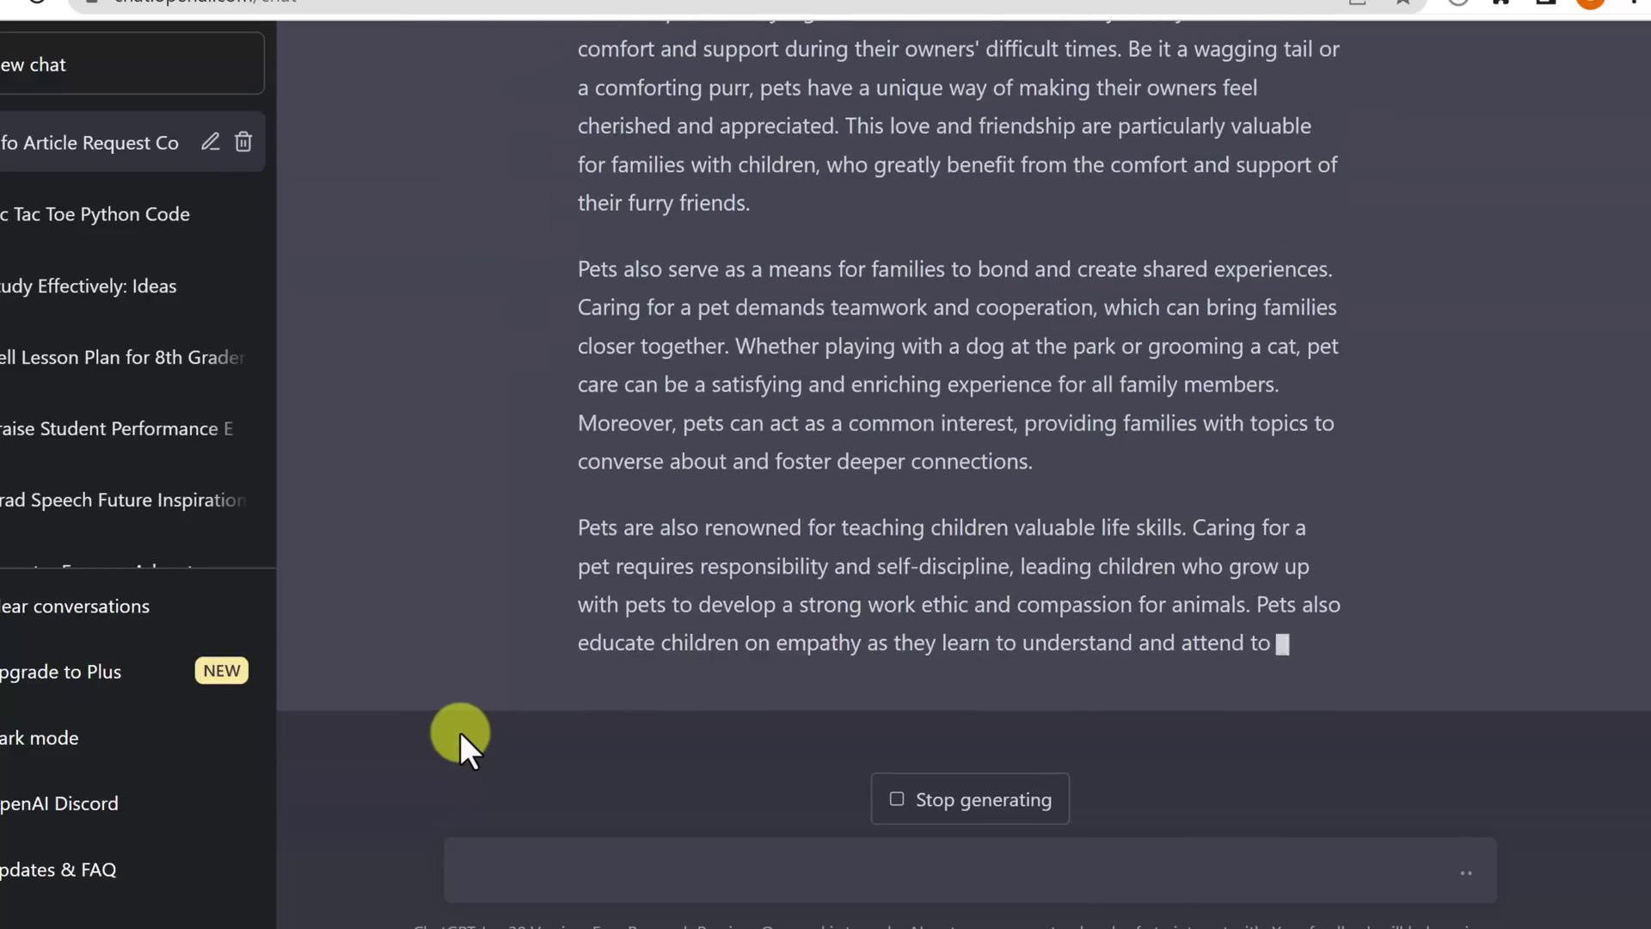
{"action": "scroll", "coordinate": [608, 395], "scroll_direction": "up", "scroll_amount": 10}
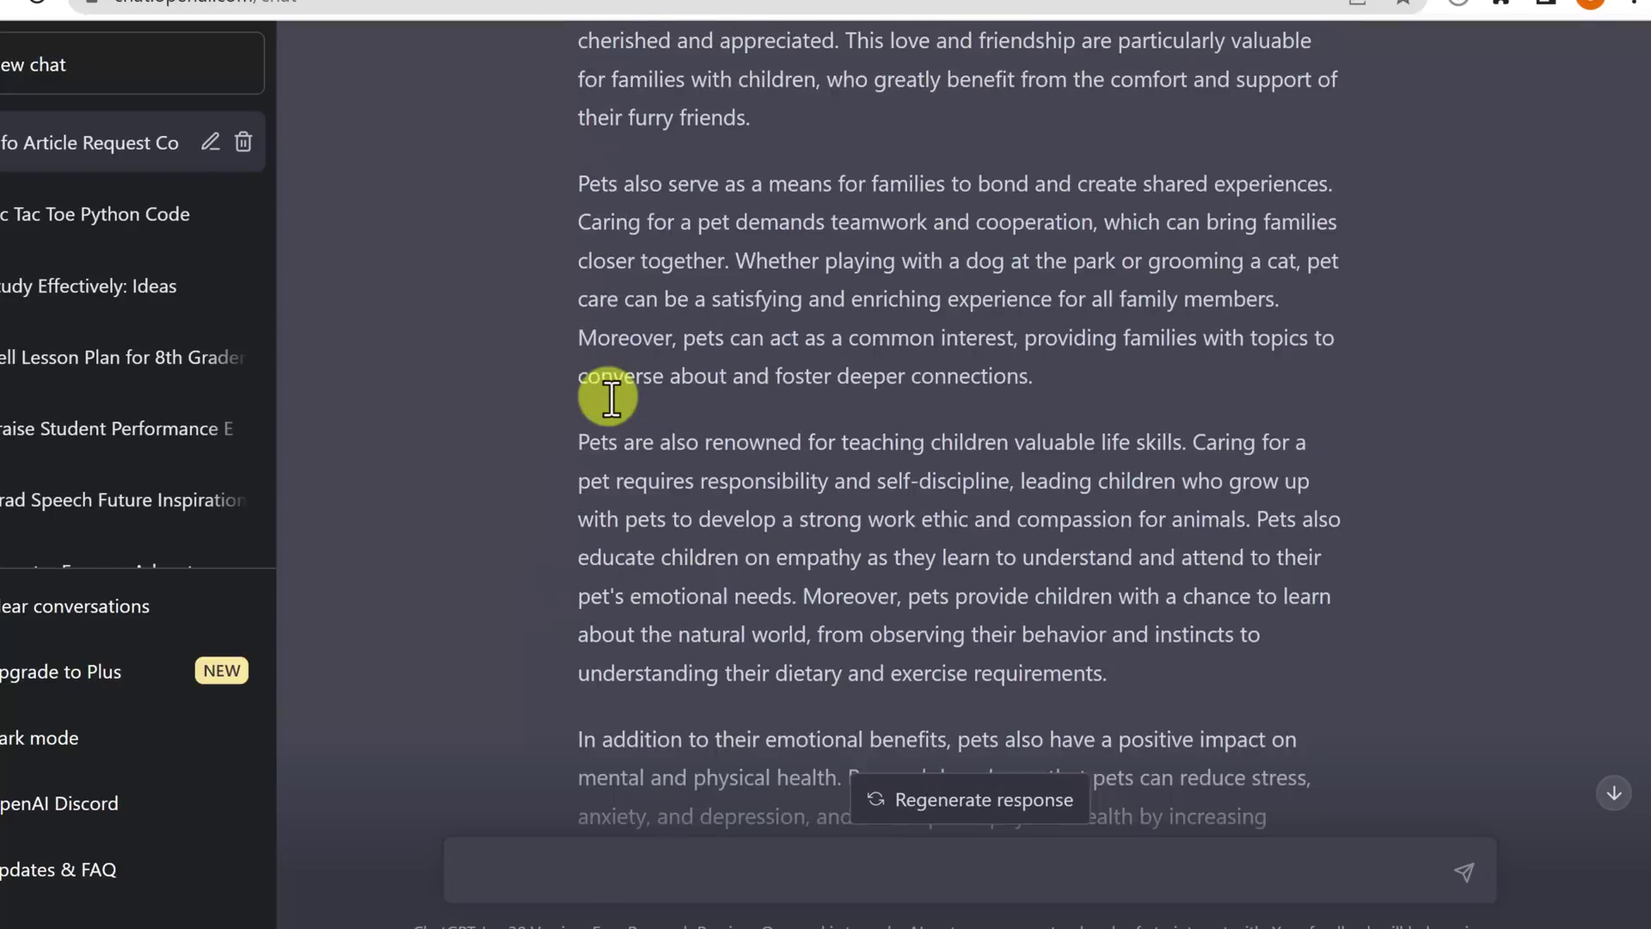
{"action": "scroll", "coordinate": [608, 397], "scroll_direction": "up", "scroll_amount": 3}
{"action": "scroll", "coordinate": [593, 361], "scroll_direction": "down", "scroll_amount": 3}
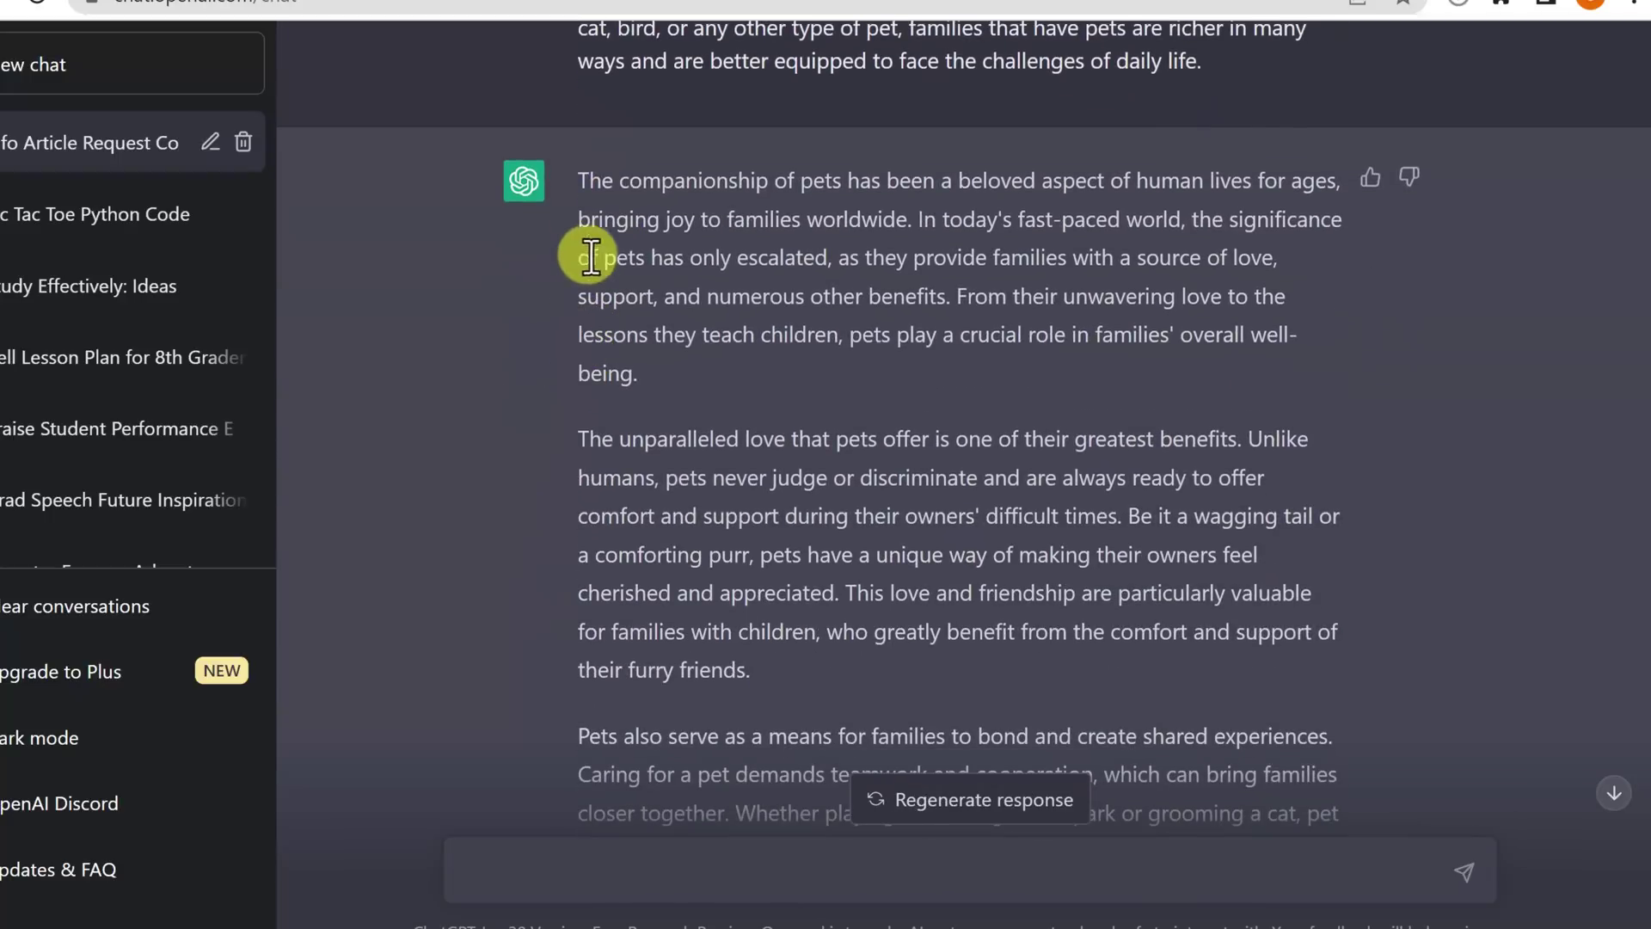
{"action": "mouse_move", "coordinate": [574, 170]}
{"action": "left_mouse_down"}
{"action": "mouse_move", "coordinate": [1191, 671]}
{"action": "mouse_move", "coordinate": [1216, 539]}
{"action": "left_mouse_up"}
{"action": "scroll", "coordinate": [1191, 671], "scroll_direction": "down", "scroll_amount": 3}
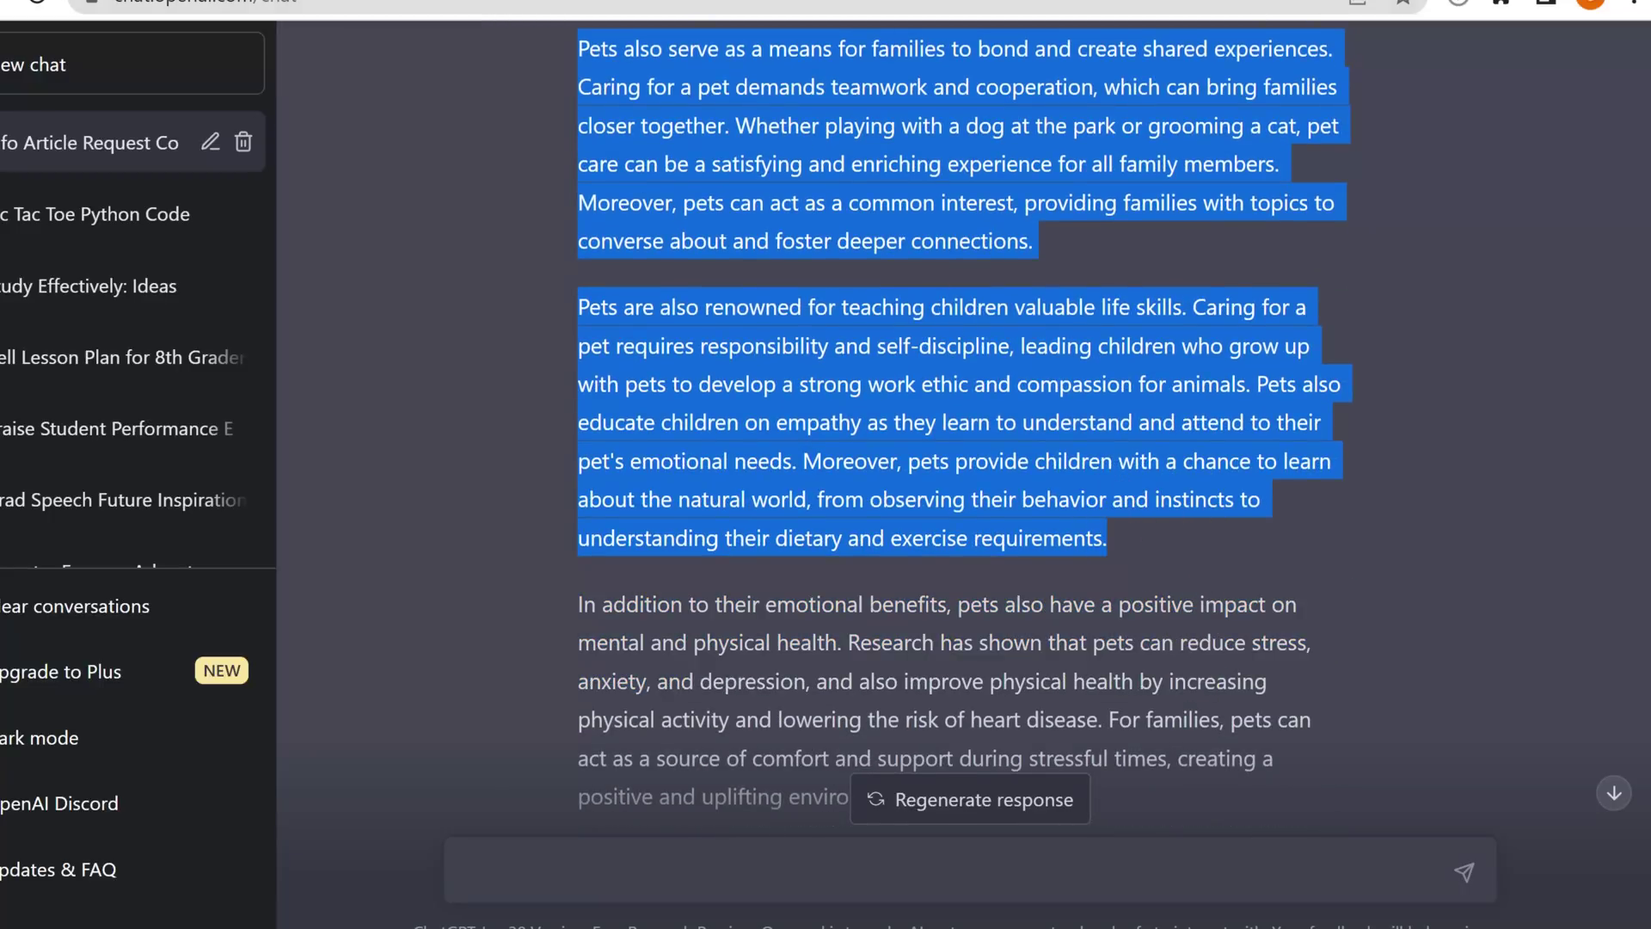
Replace GPTZero's text with the rewritten pets article and run the AI check
{"action": "key", "text": "Delete"}
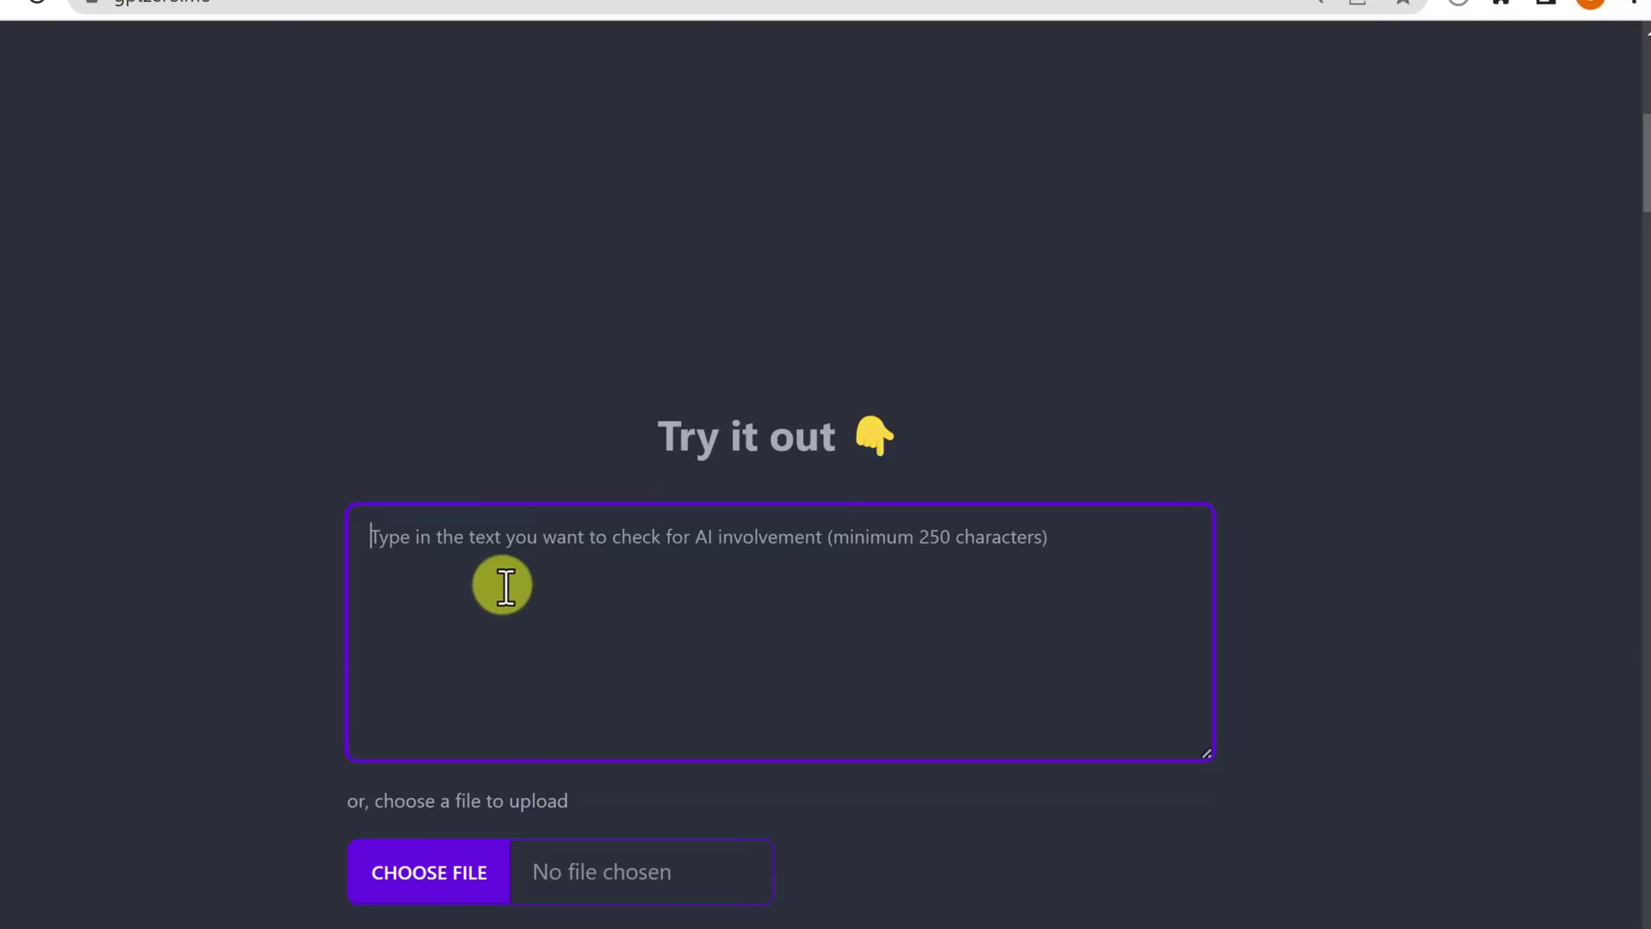
{"action": "key", "text": "ctrl+v"}
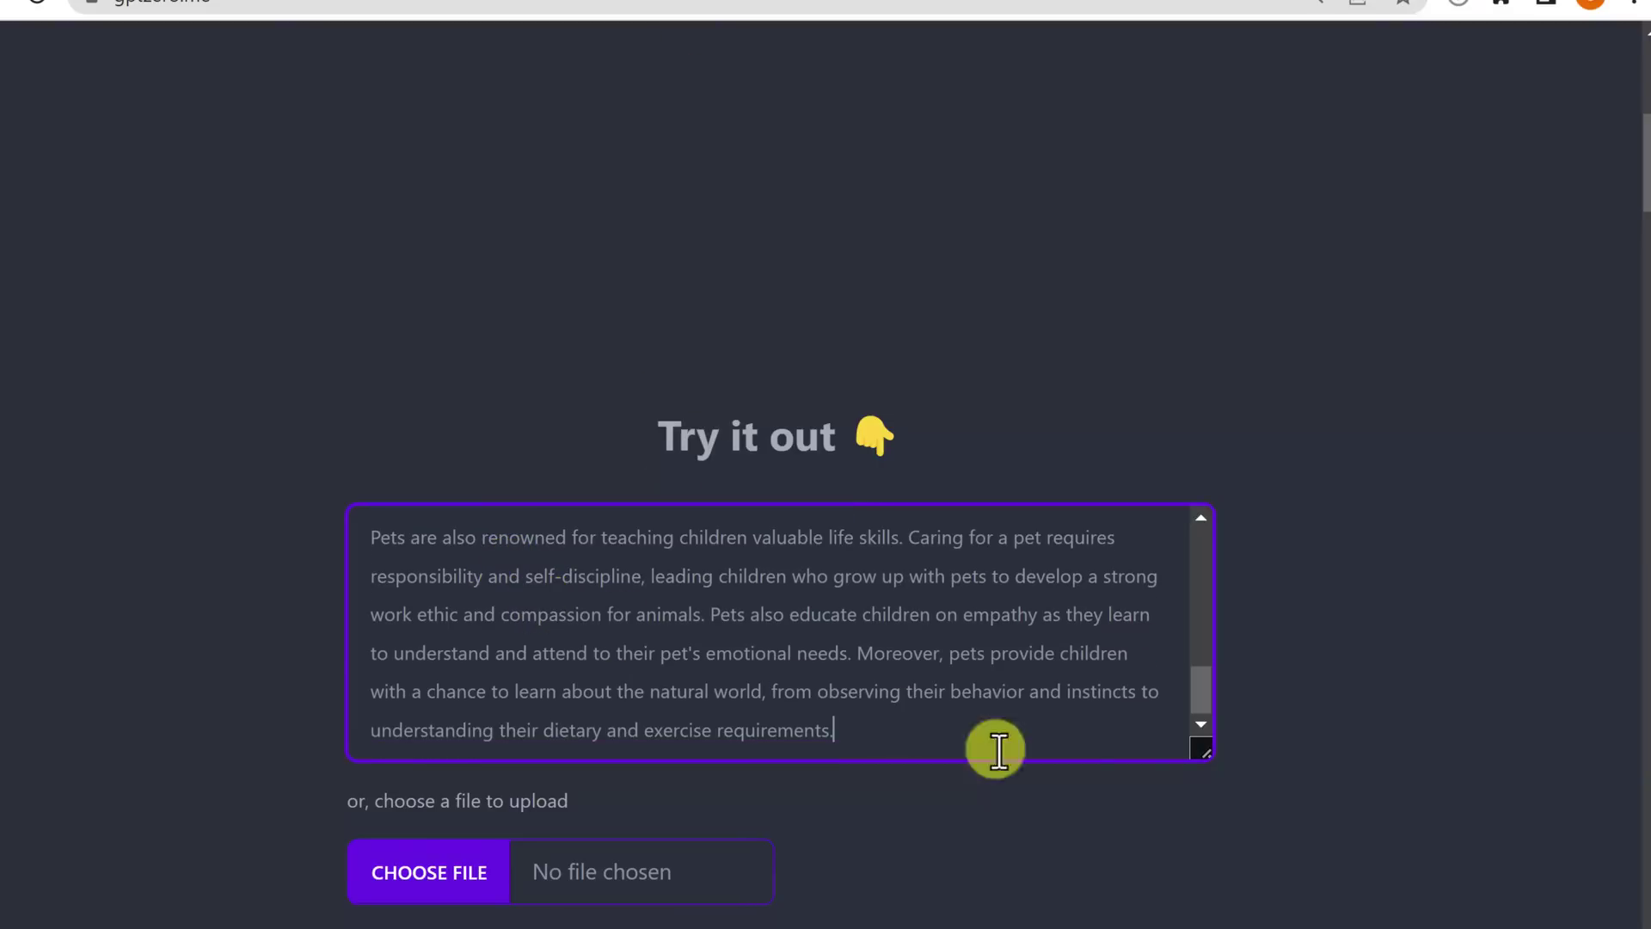
{"action": "scroll", "coordinate": [999, 750], "scroll_direction": "down", "scroll_amount": 3}
{"action": "left_click", "coordinate": [1134, 592]}
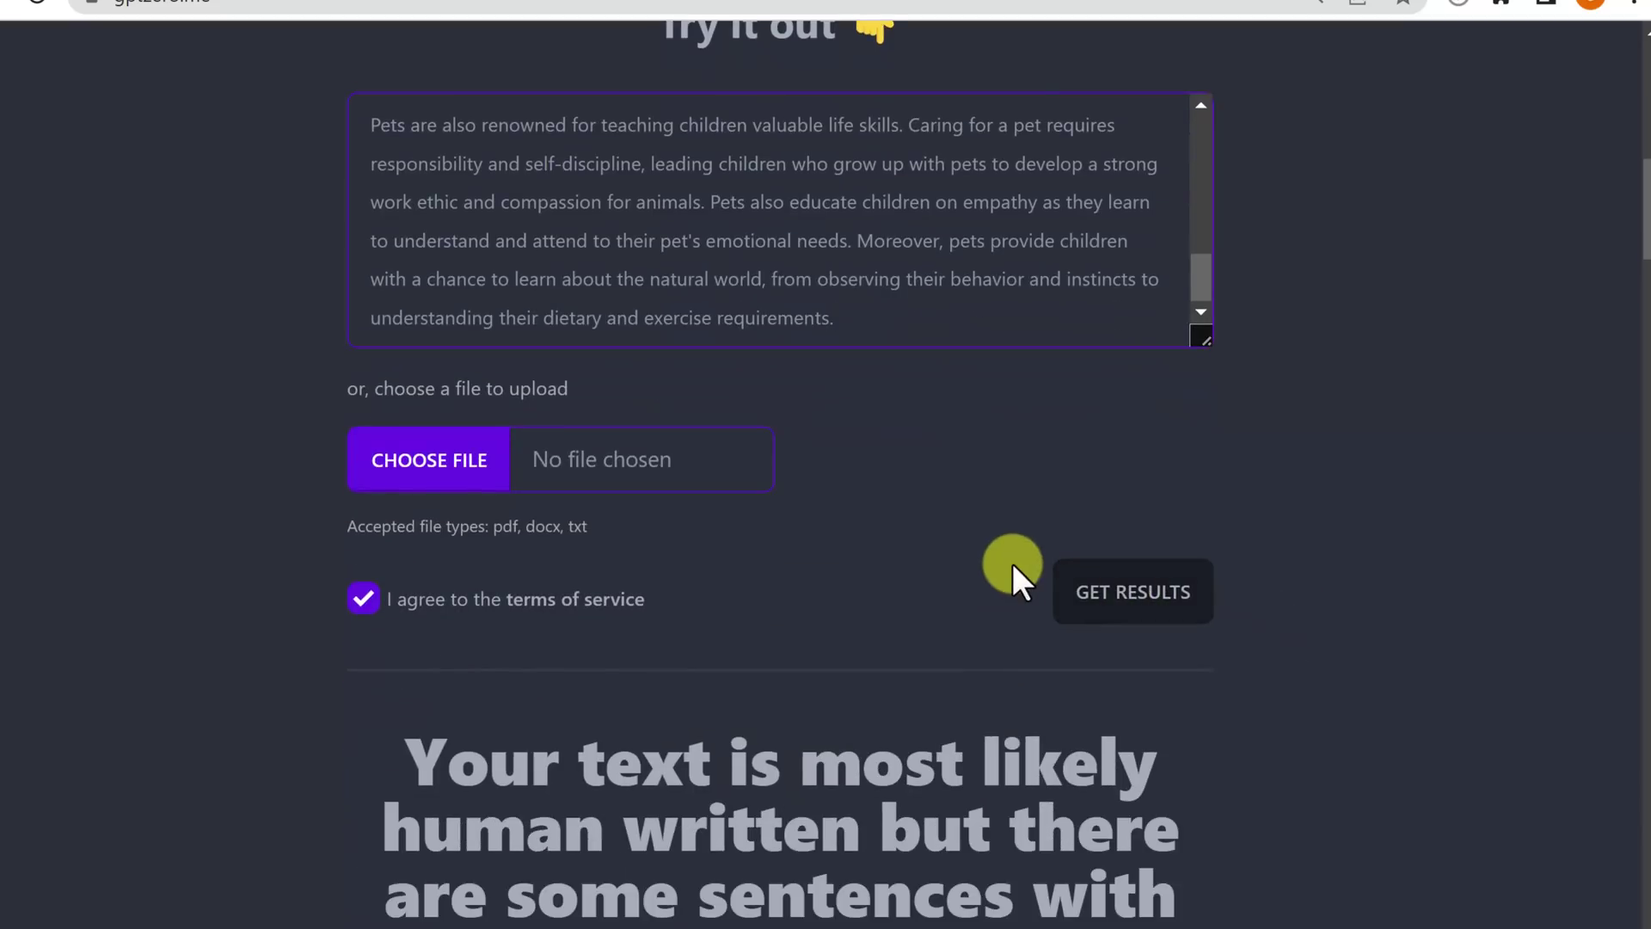
{"action": "scroll", "coordinate": [1013, 565], "scroll_direction": "down", "scroll_amount": 1}
{"action": "scroll", "coordinate": [1013, 620], "scroll_direction": "down", "scroll_amount": 2}
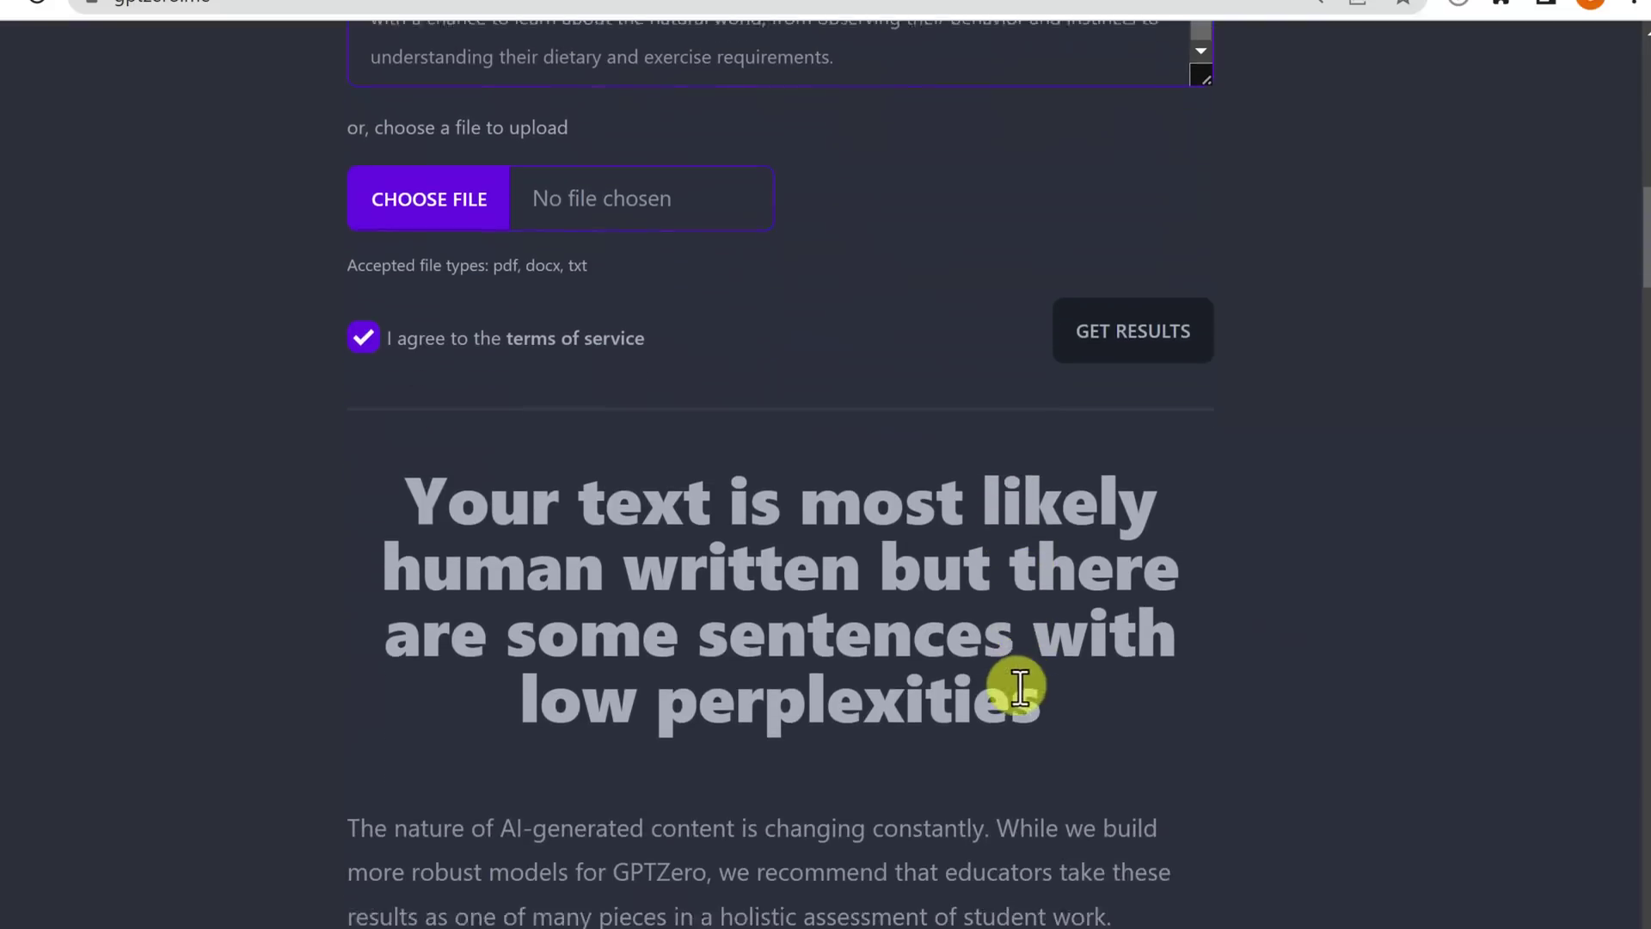
{"action": "scroll", "coordinate": [1019, 687], "scroll_direction": "down", "scroll_amount": 1}
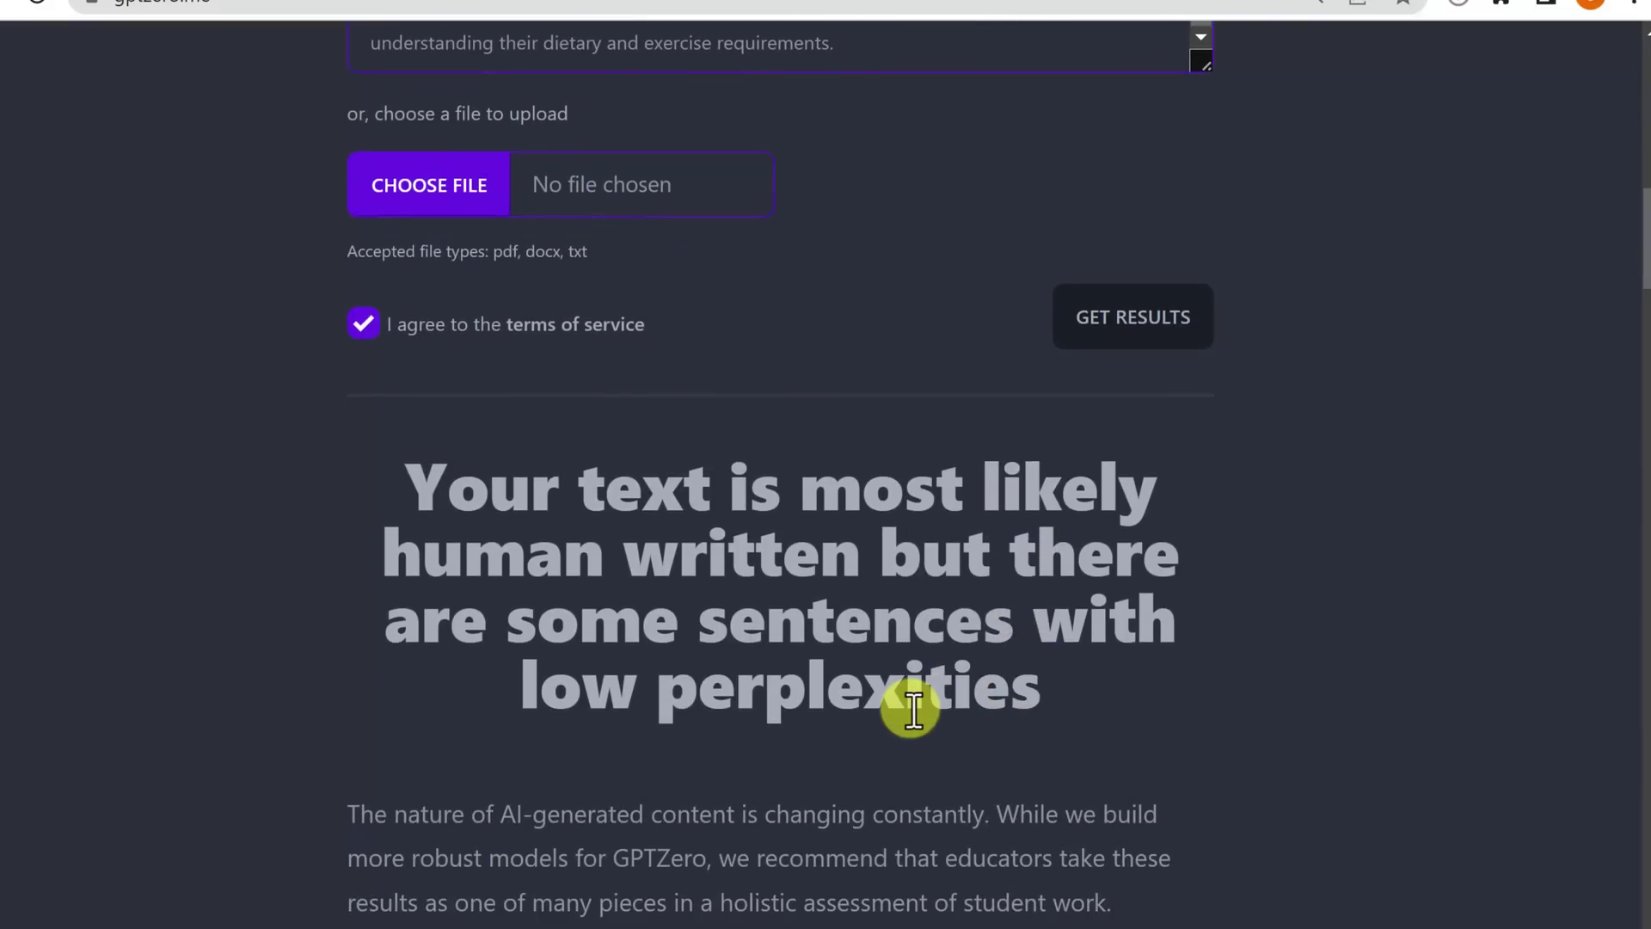
{"action": "scroll", "coordinate": [913, 707], "scroll_direction": "down", "scroll_amount": 2}
{"action": "scroll", "coordinate": [878, 684], "scroll_direction": "down", "scroll_amount": 1}
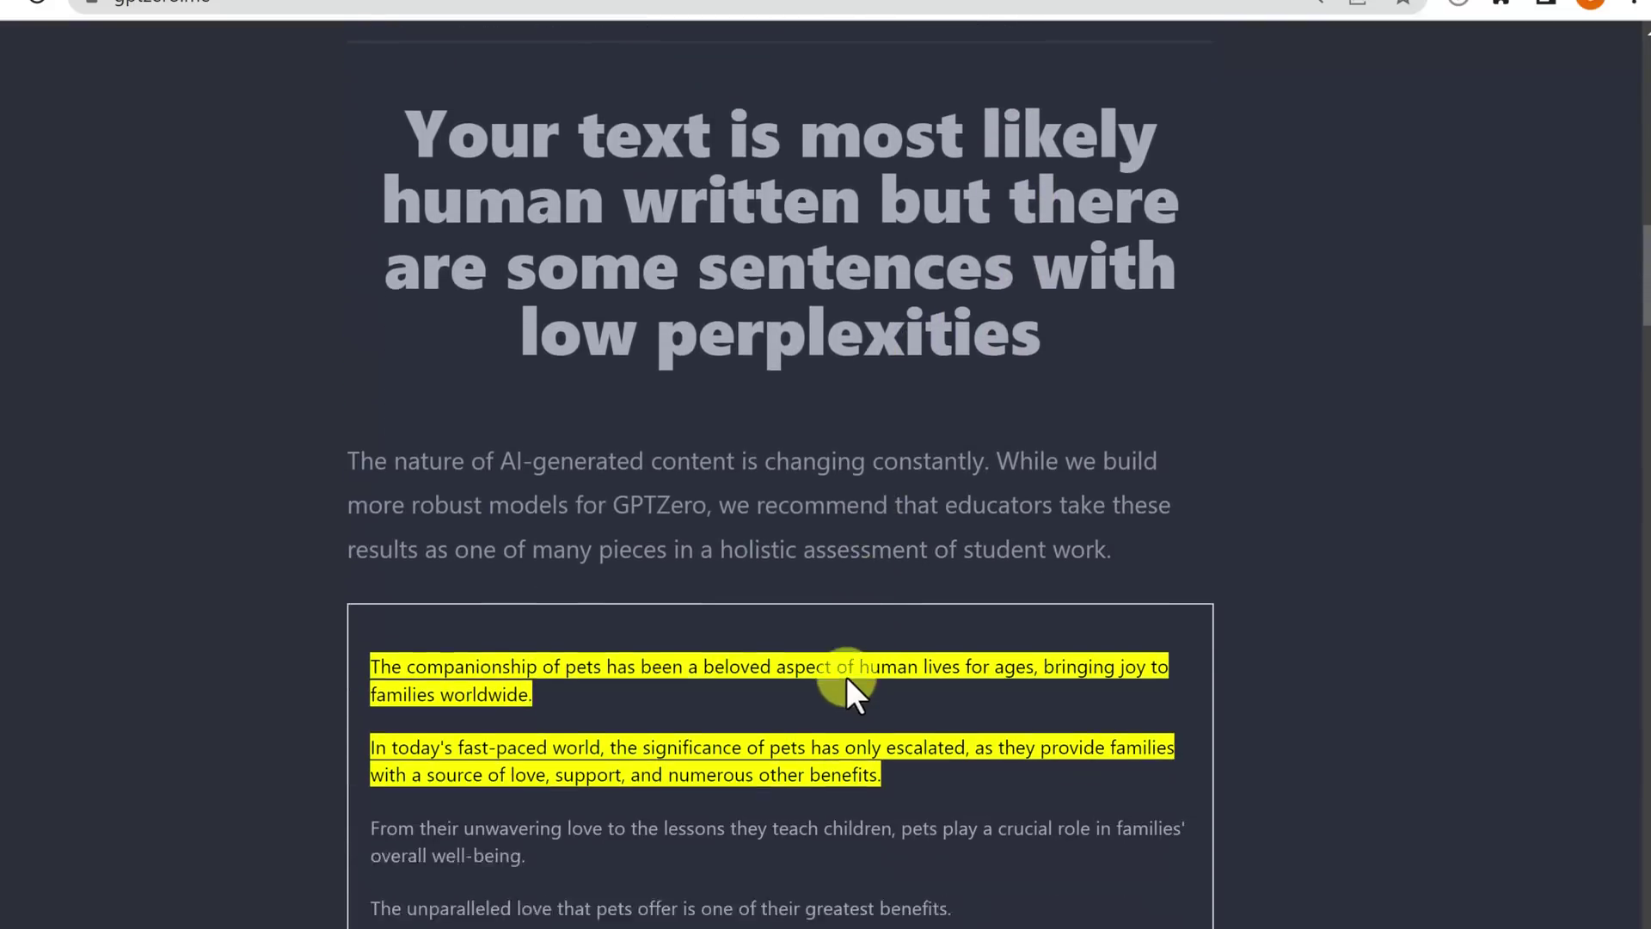
{"action": "scroll", "coordinate": [847, 677], "scroll_direction": "down", "scroll_amount": 2}
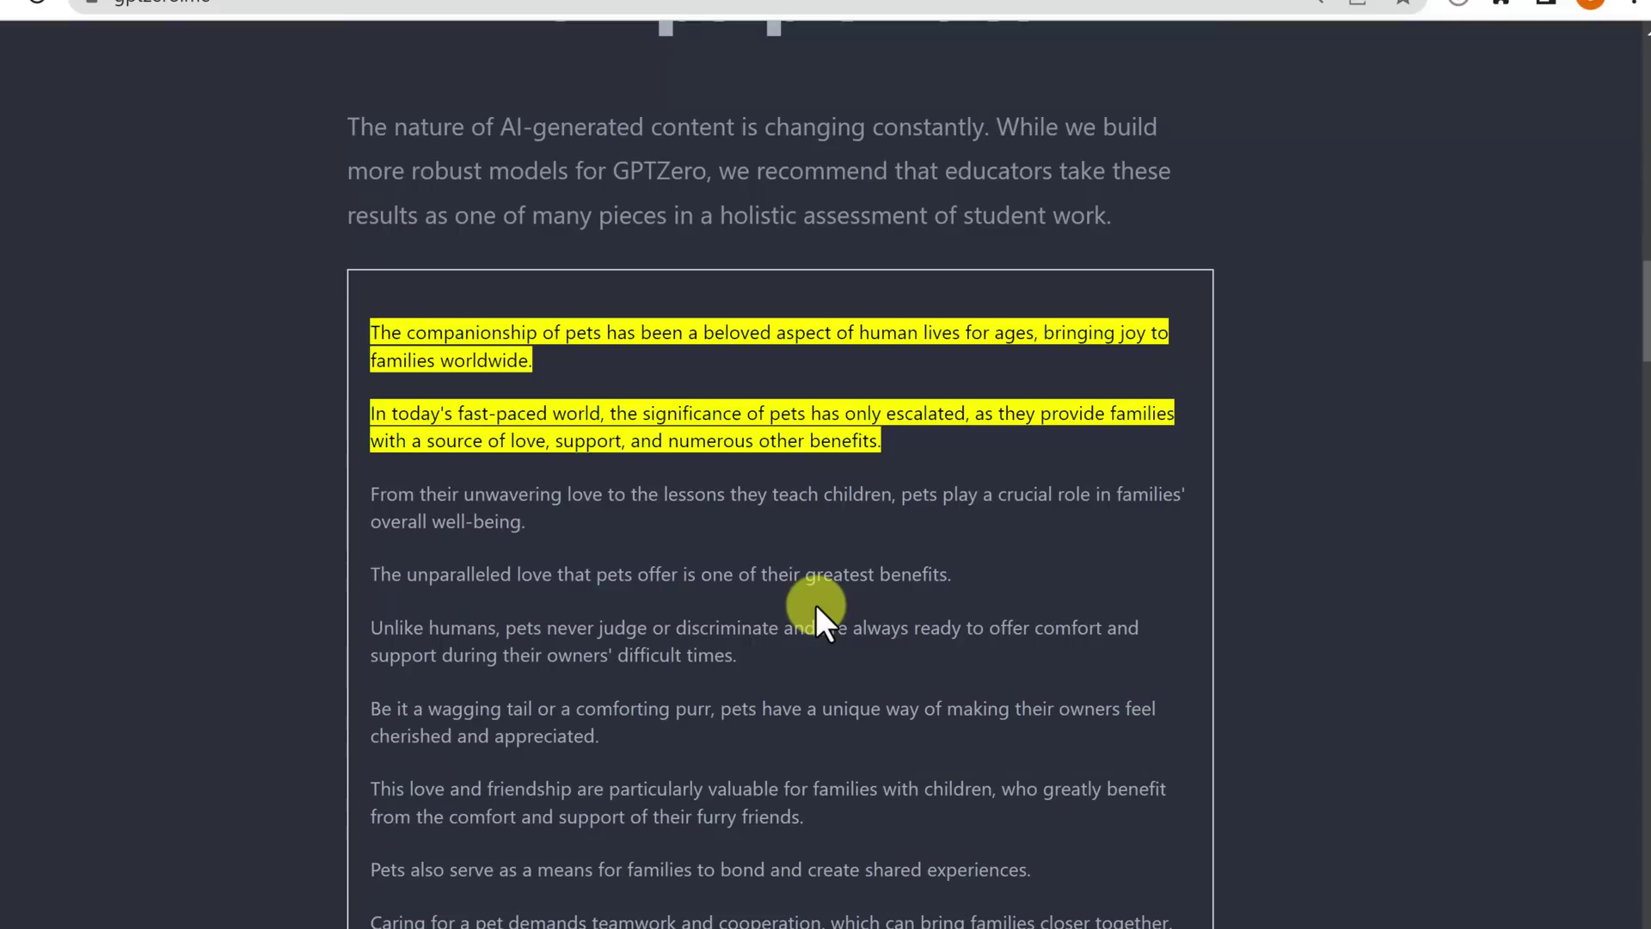
{"action": "scroll", "coordinate": [816, 605], "scroll_direction": "down", "scroll_amount": 2}
{"action": "scroll", "coordinate": [814, 605], "scroll_direction": "down", "scroll_amount": 2}
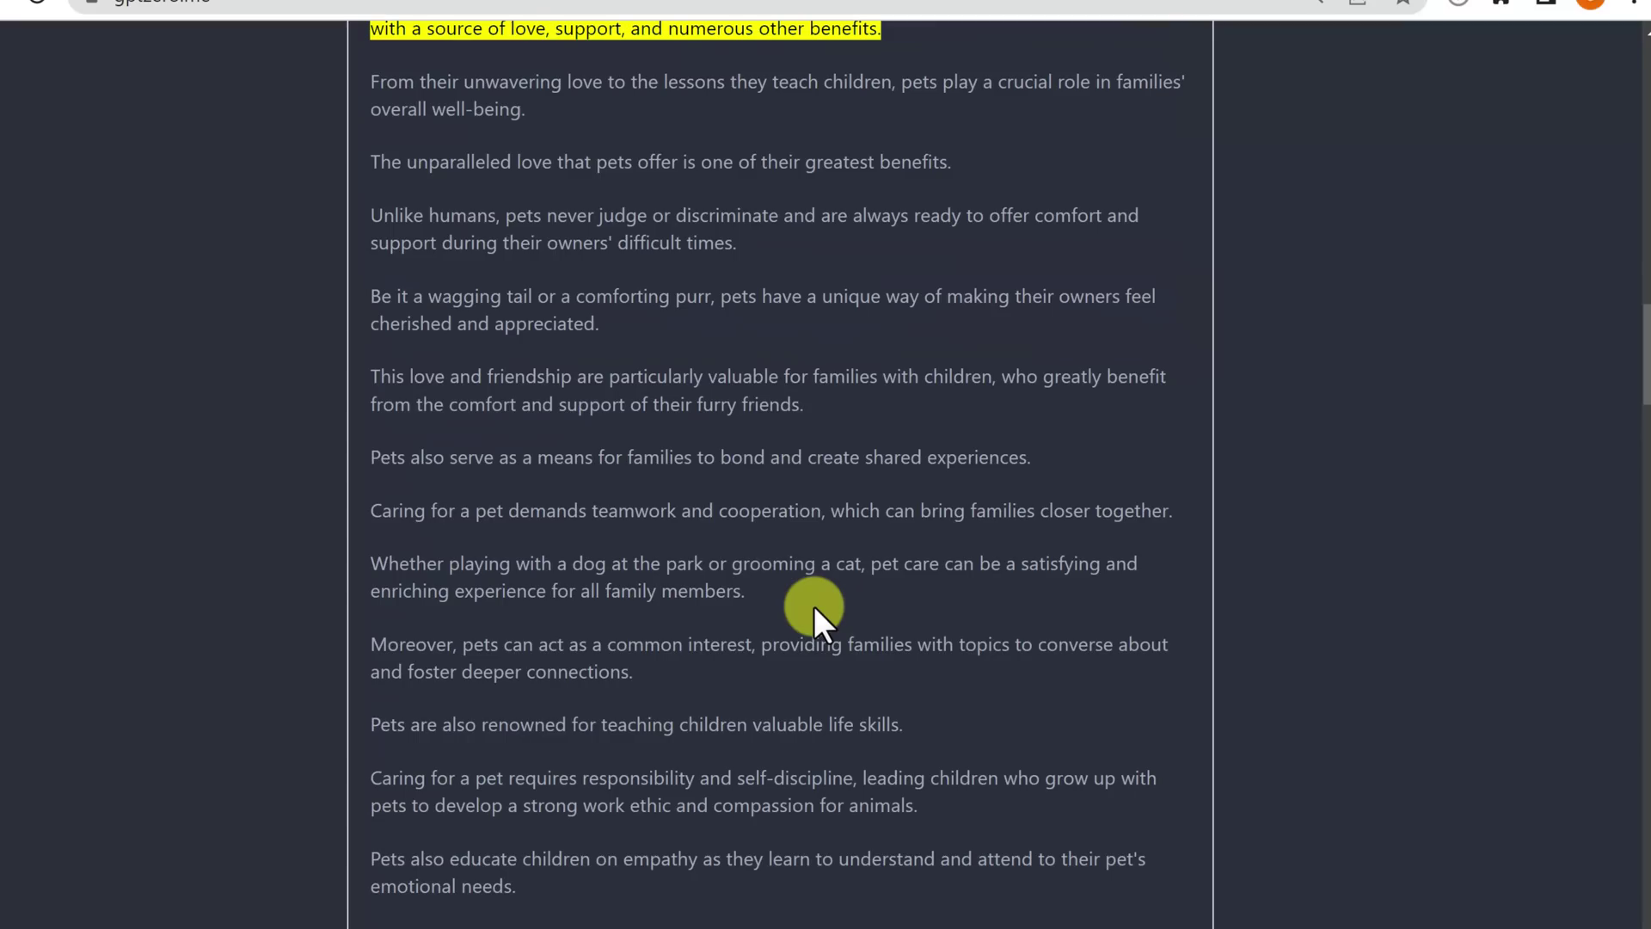
{"action": "scroll", "coordinate": [814, 605], "scroll_direction": "down", "scroll_amount": 3}
{"action": "scroll", "coordinate": [813, 605], "scroll_direction": "up", "scroll_amount": 2}
{"action": "scroll", "coordinate": [814, 606], "scroll_direction": "up", "scroll_amount": 4}
{"action": "scroll", "coordinate": [816, 608], "scroll_direction": "up", "scroll_amount": 2}
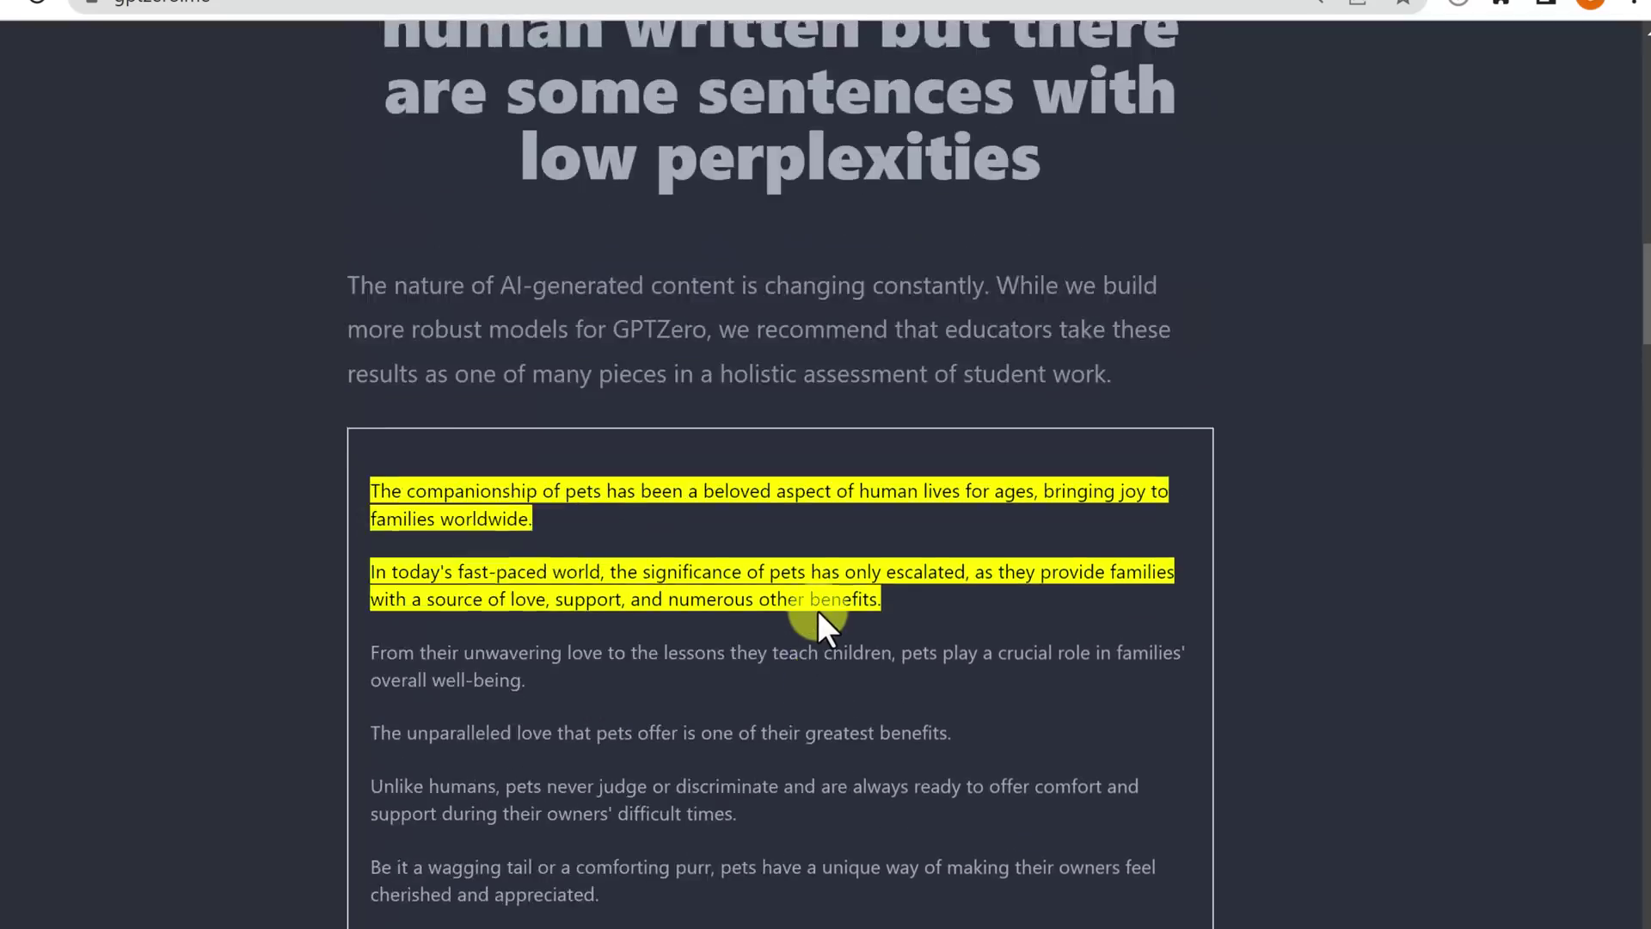
{"action": "scroll", "coordinate": [826, 614], "scroll_direction": "up", "scroll_amount": 1}
{"action": "scroll", "coordinate": [839, 619], "scroll_direction": "up", "scroll_amount": 3}
{"action": "scroll", "coordinate": [839, 620], "scroll_direction": "up", "scroll_amount": 1}
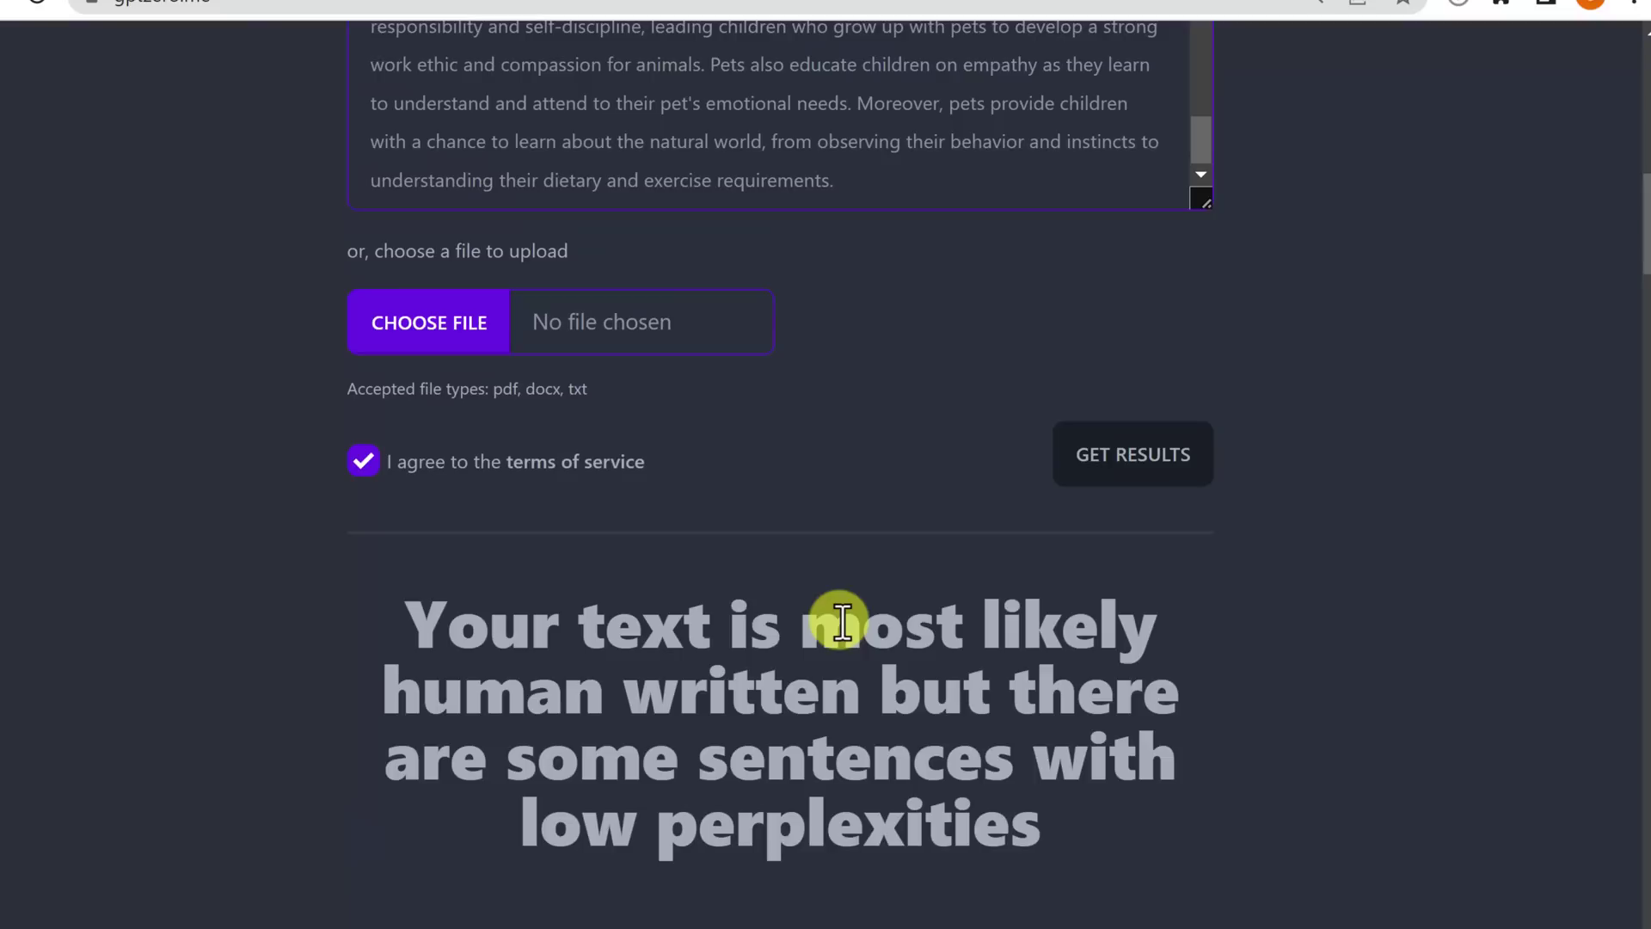
{"action": "scroll", "coordinate": [242, 480], "scroll_direction": "up", "scroll_amount": 2}
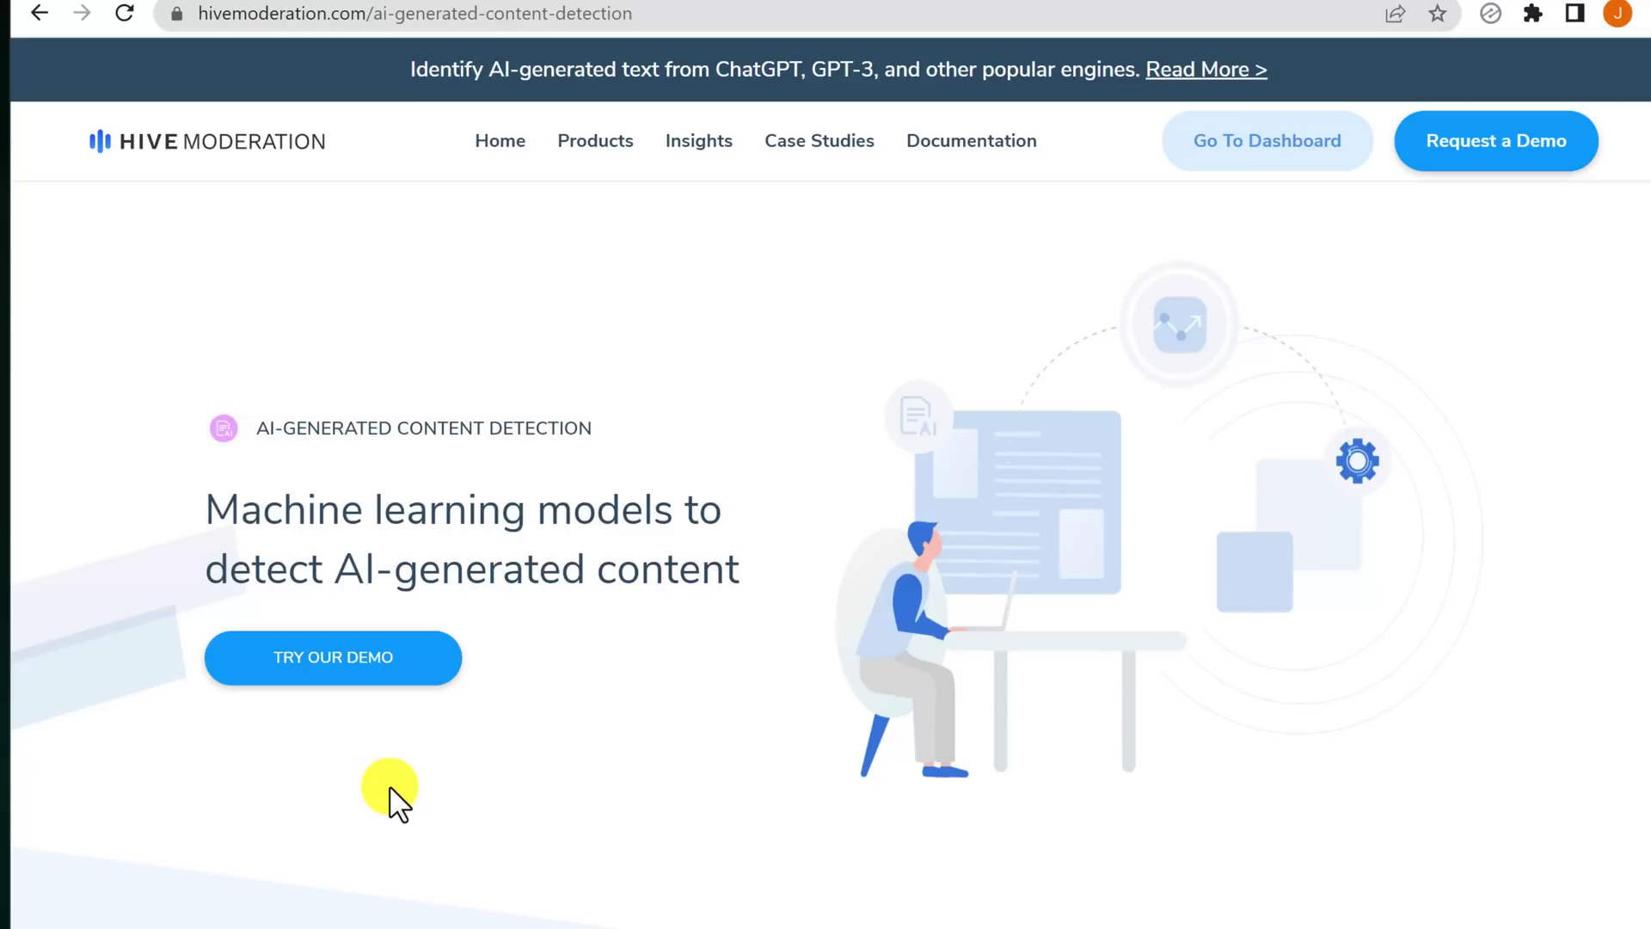
Paste the rewritten pets essay into Hive Moderation's text detector and submit it, getting a 99.9% AI rating
{"action": "left_click", "coordinate": [774, 11]}
{"action": "scroll", "coordinate": [653, 449], "scroll_direction": "down", "scroll_amount": 5}
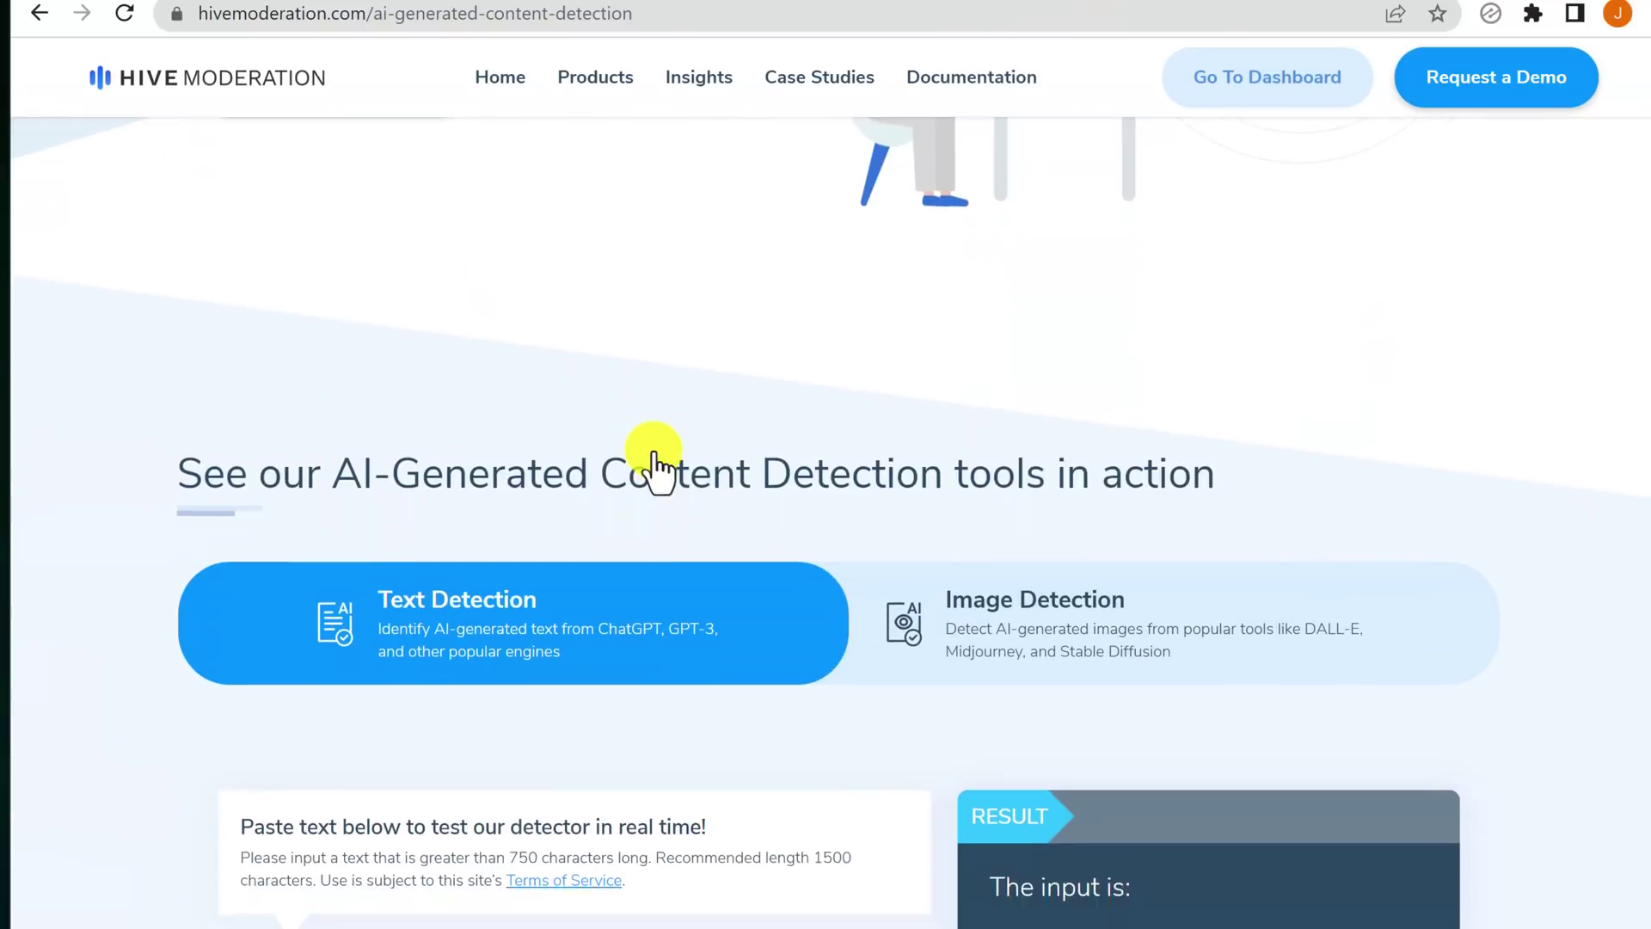
{"action": "scroll", "coordinate": [652, 449], "scroll_direction": "down", "scroll_amount": 5}
{"action": "left_click", "coordinate": [529, 439]}
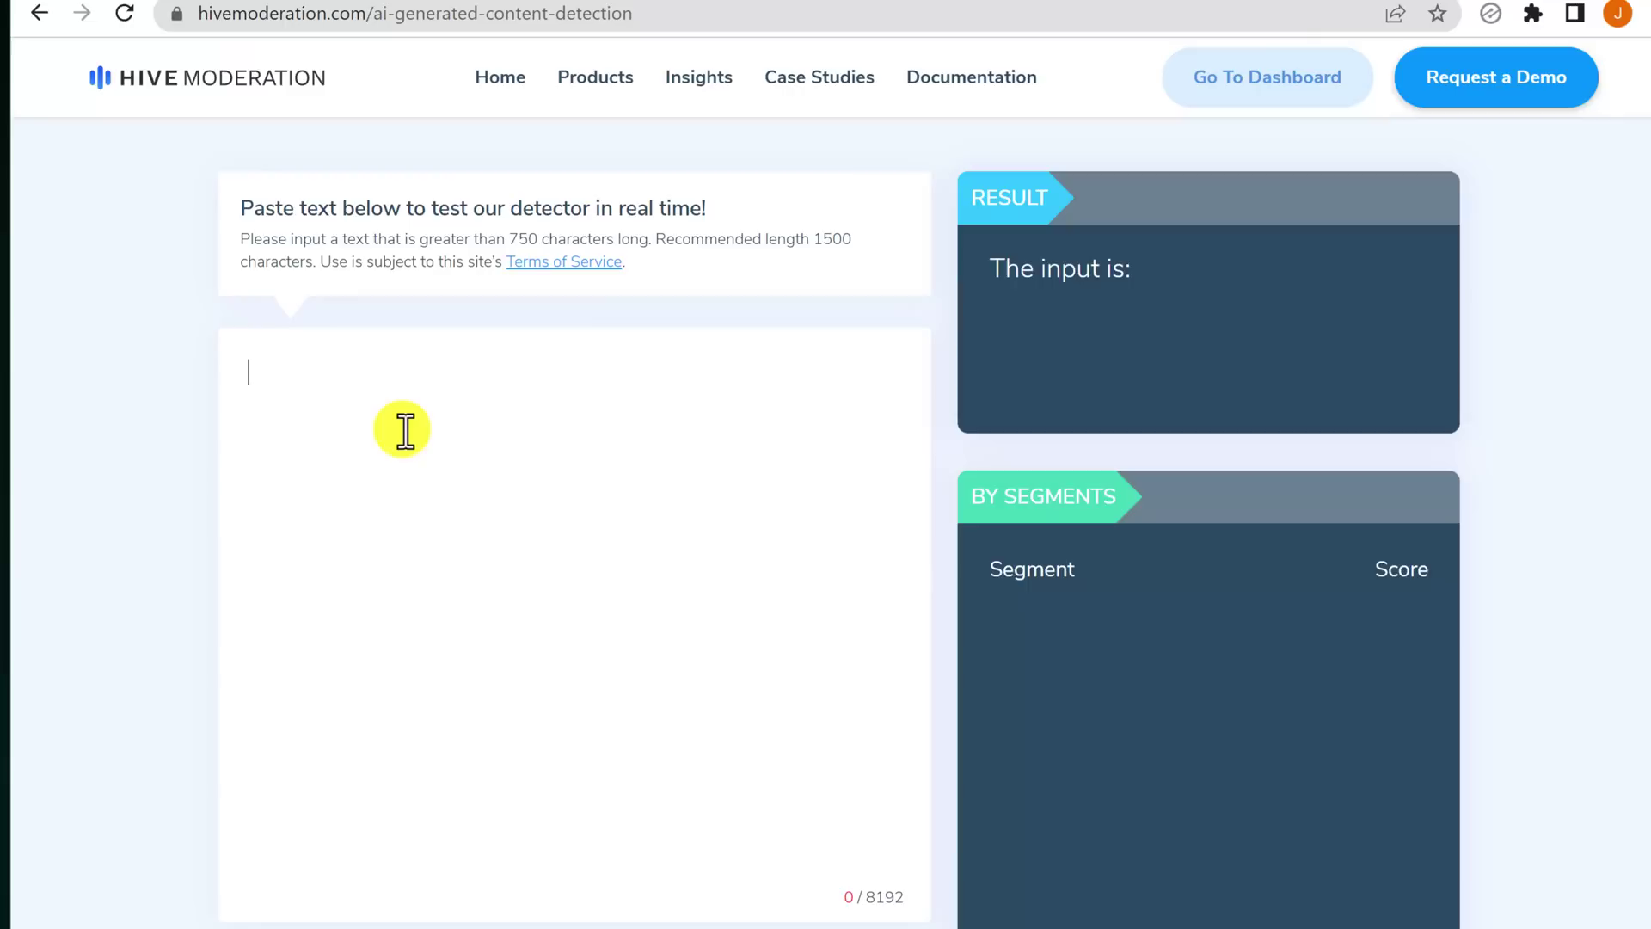
{"action": "key", "text": "ctrl+v"}
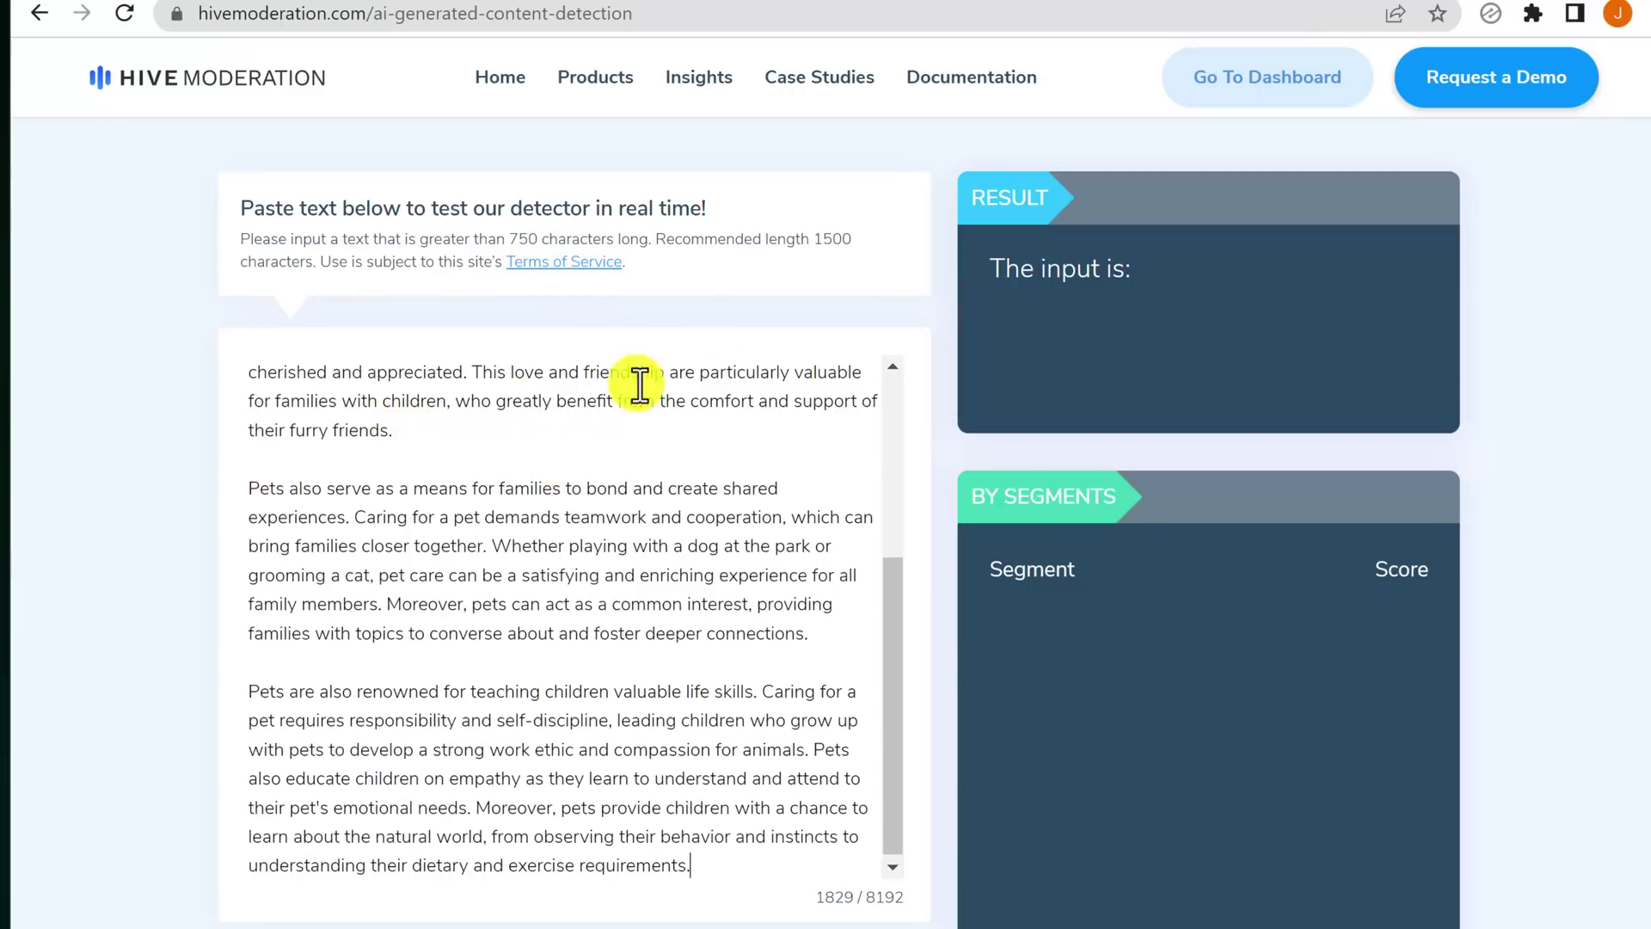
{"action": "scroll", "coordinate": [646, 412], "scroll_direction": "down", "scroll_amount": 1}
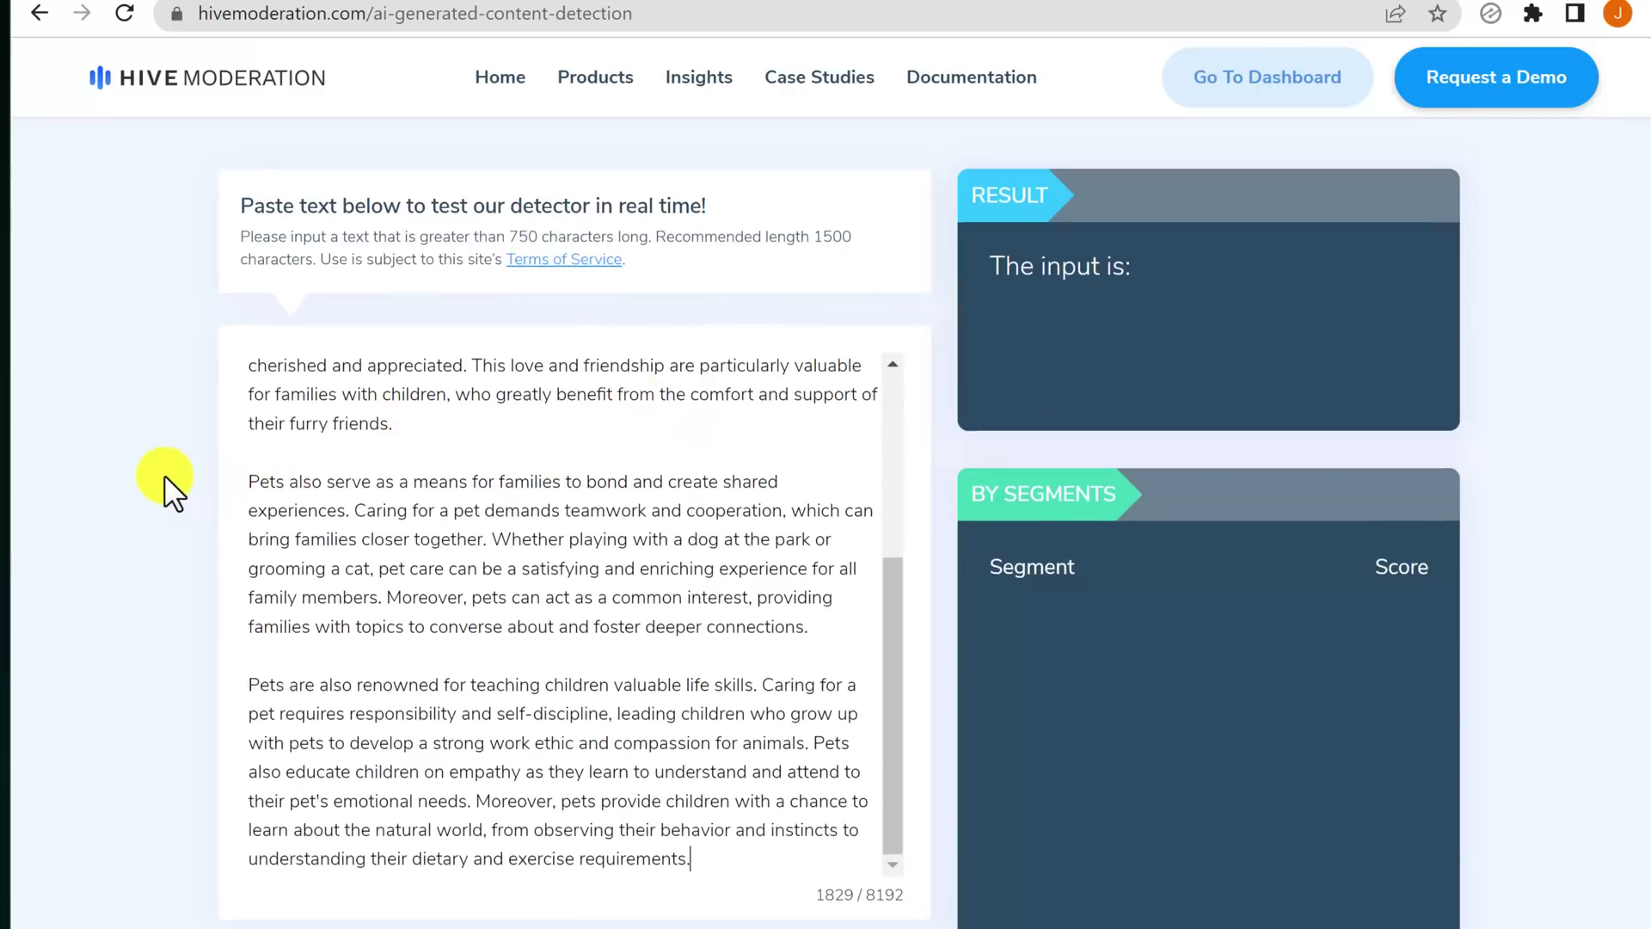
{"action": "scroll", "coordinate": [230, 488], "scroll_direction": "down", "scroll_amount": 3}
{"action": "left_click", "coordinate": [522, 582]}
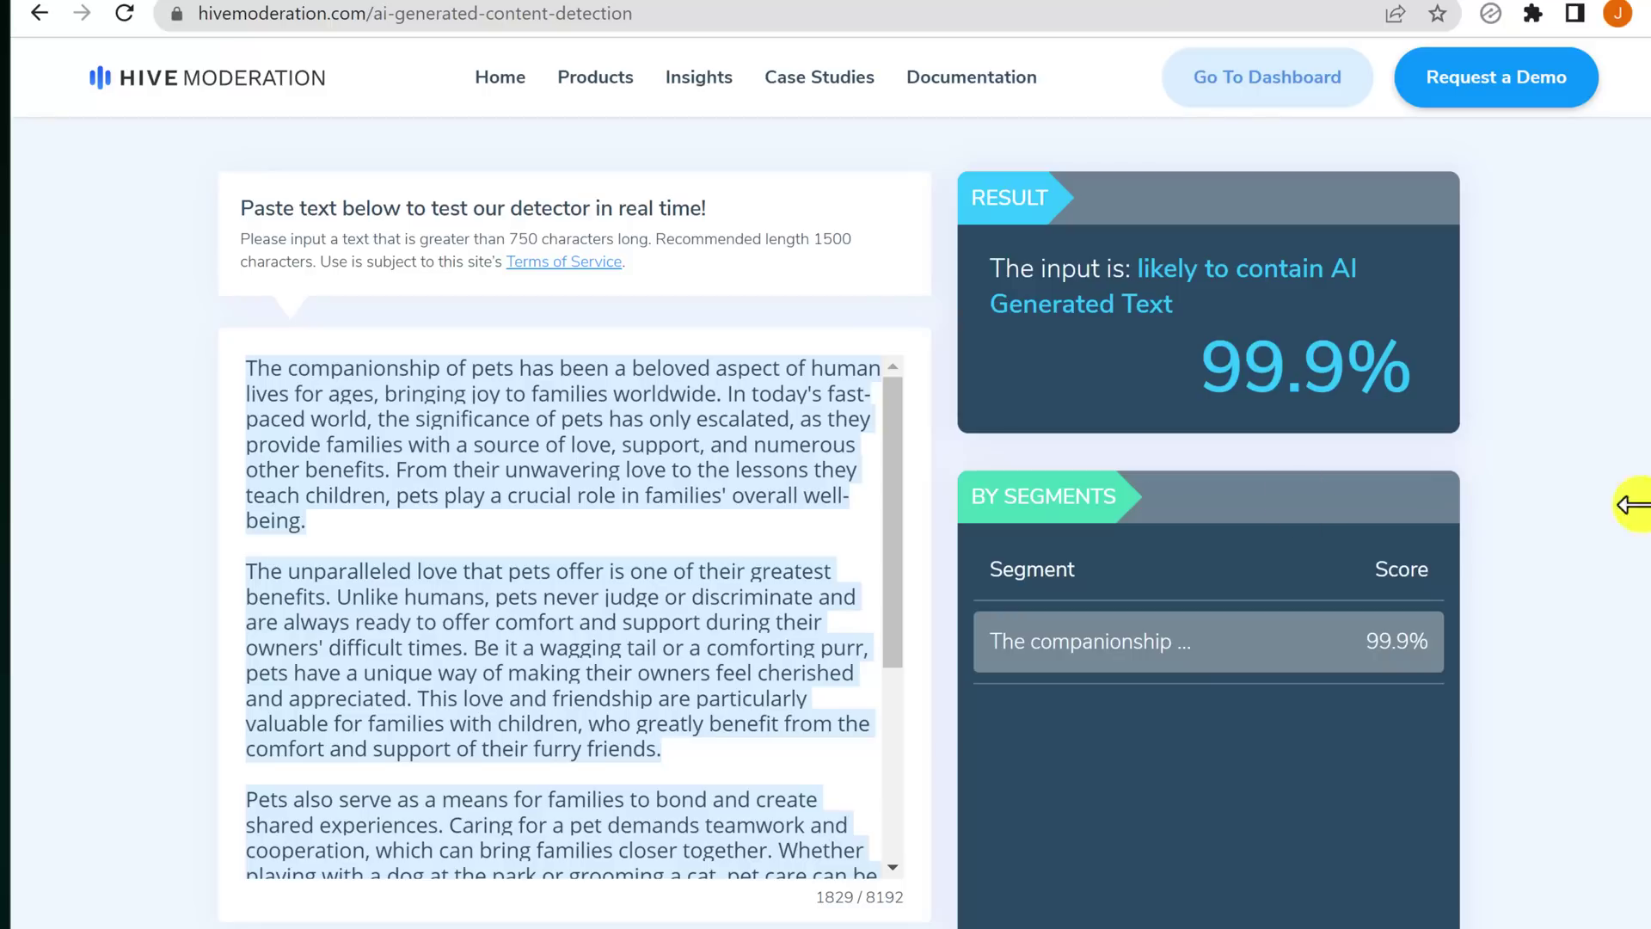
{"action": "scroll", "coordinate": [224, 678], "scroll_direction": "down", "scroll_amount": 2}
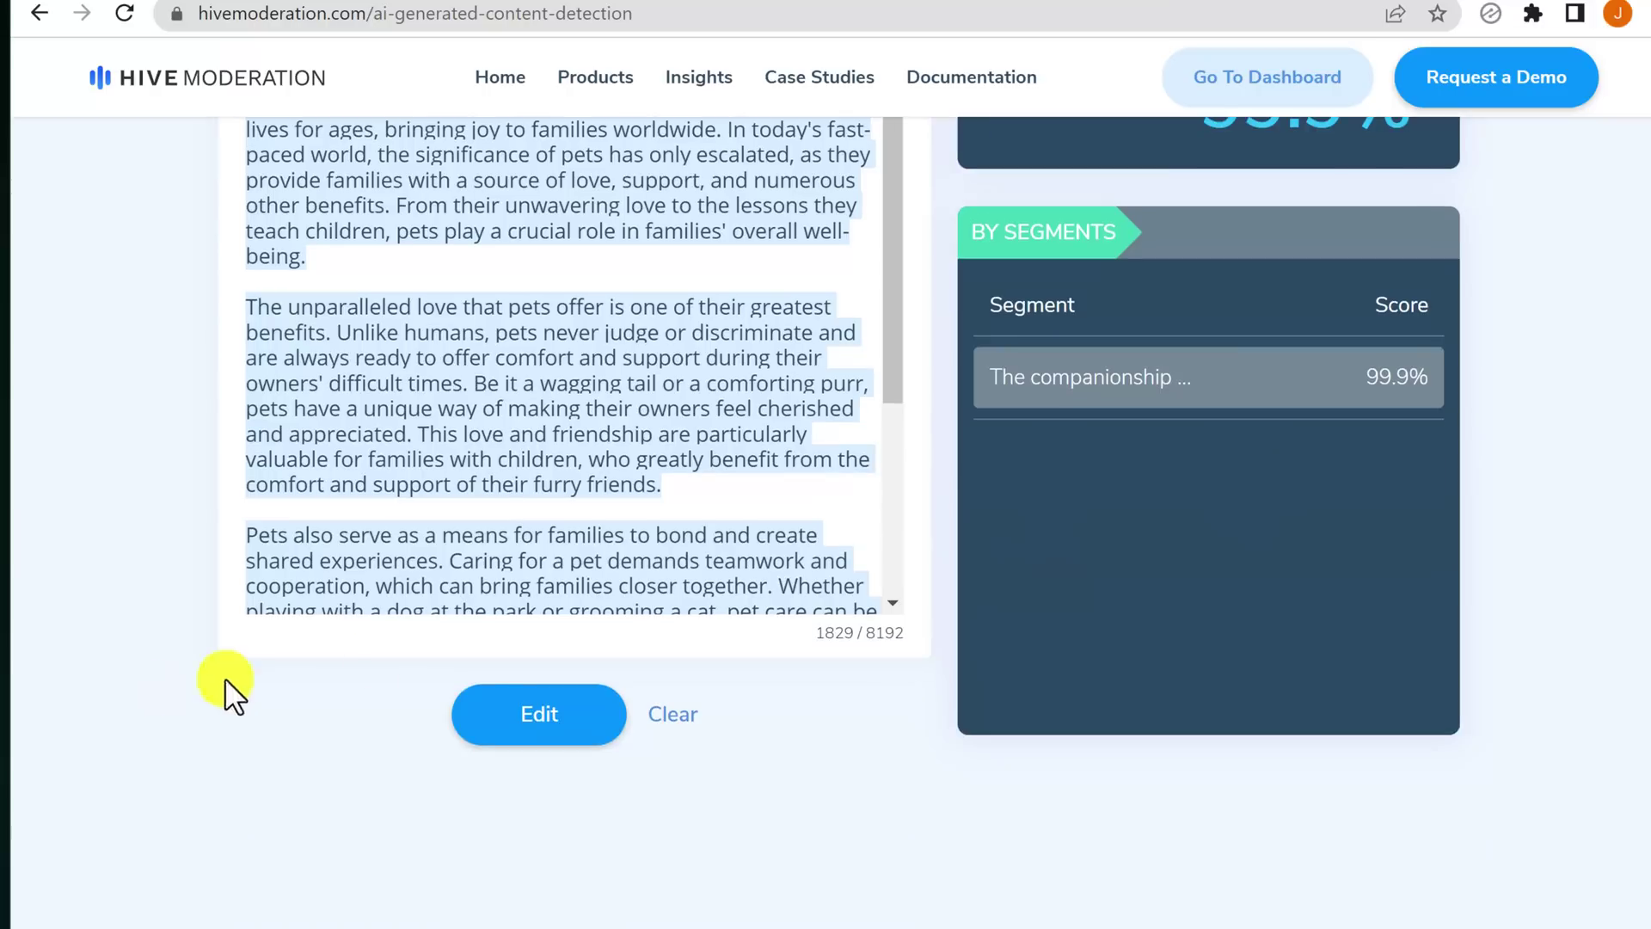
Clear the pets essay, then paste and submit the Excel tutorial text, which scores 0% AI
{"action": "left_click", "coordinate": [672, 714]}
{"action": "key", "text": "ctrl+v"}
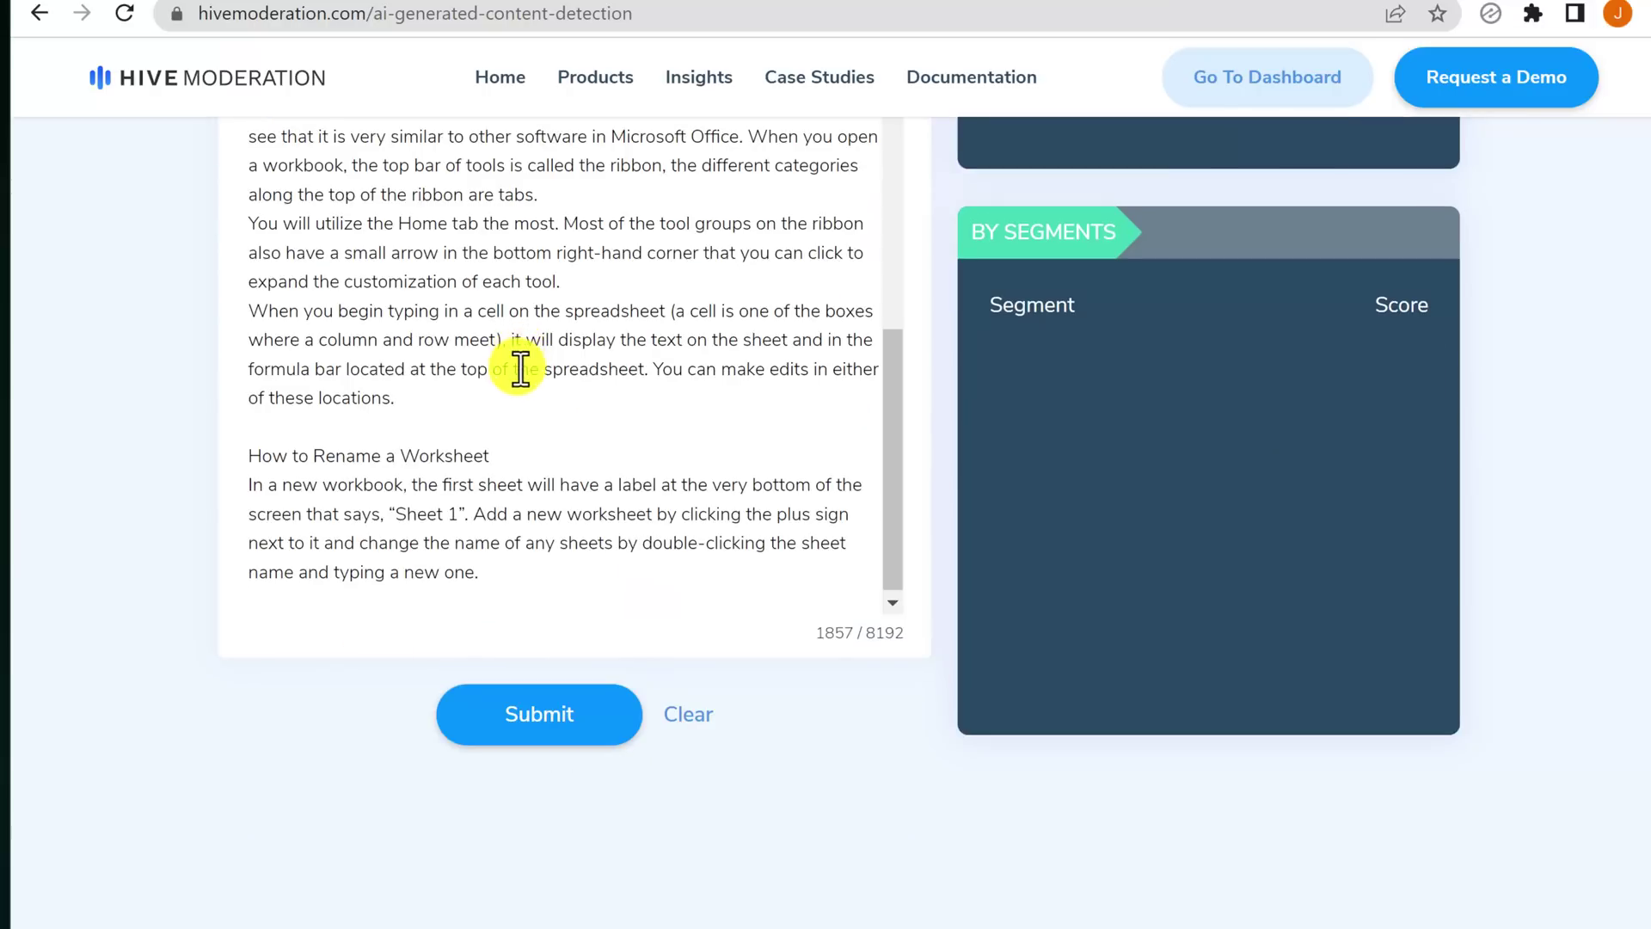
{"action": "scroll", "coordinate": [503, 426], "scroll_direction": "up", "scroll_amount": 3}
{"action": "left_click", "coordinate": [568, 718]}
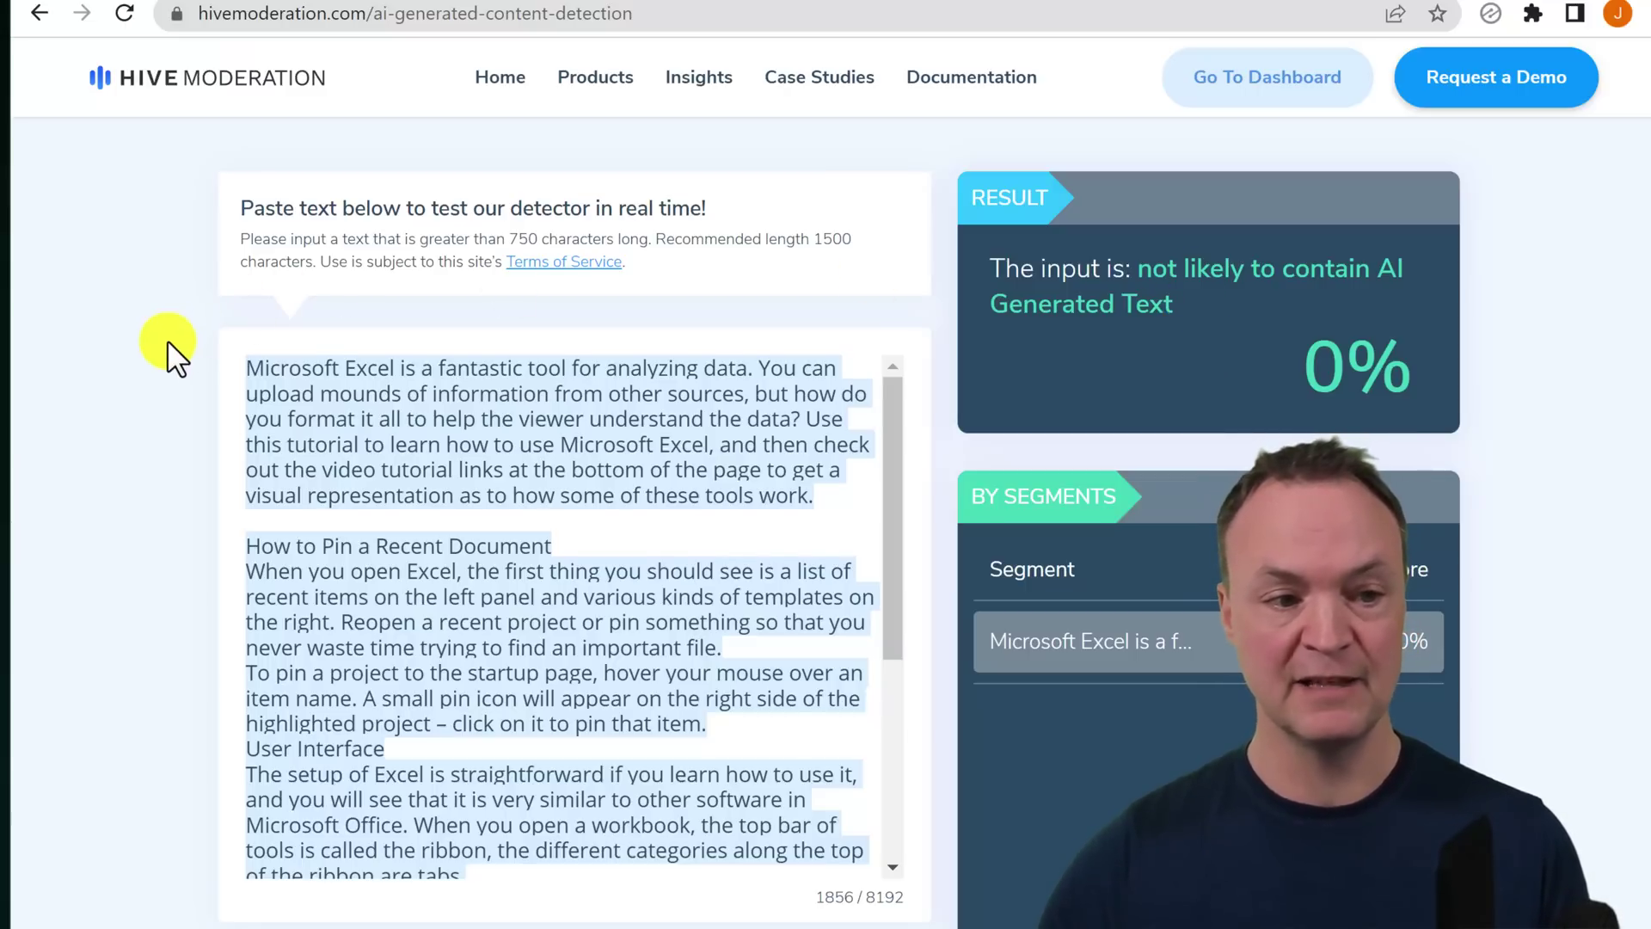
{"action": "scroll", "coordinate": [167, 340], "scroll_direction": "up", "scroll_amount": 6}
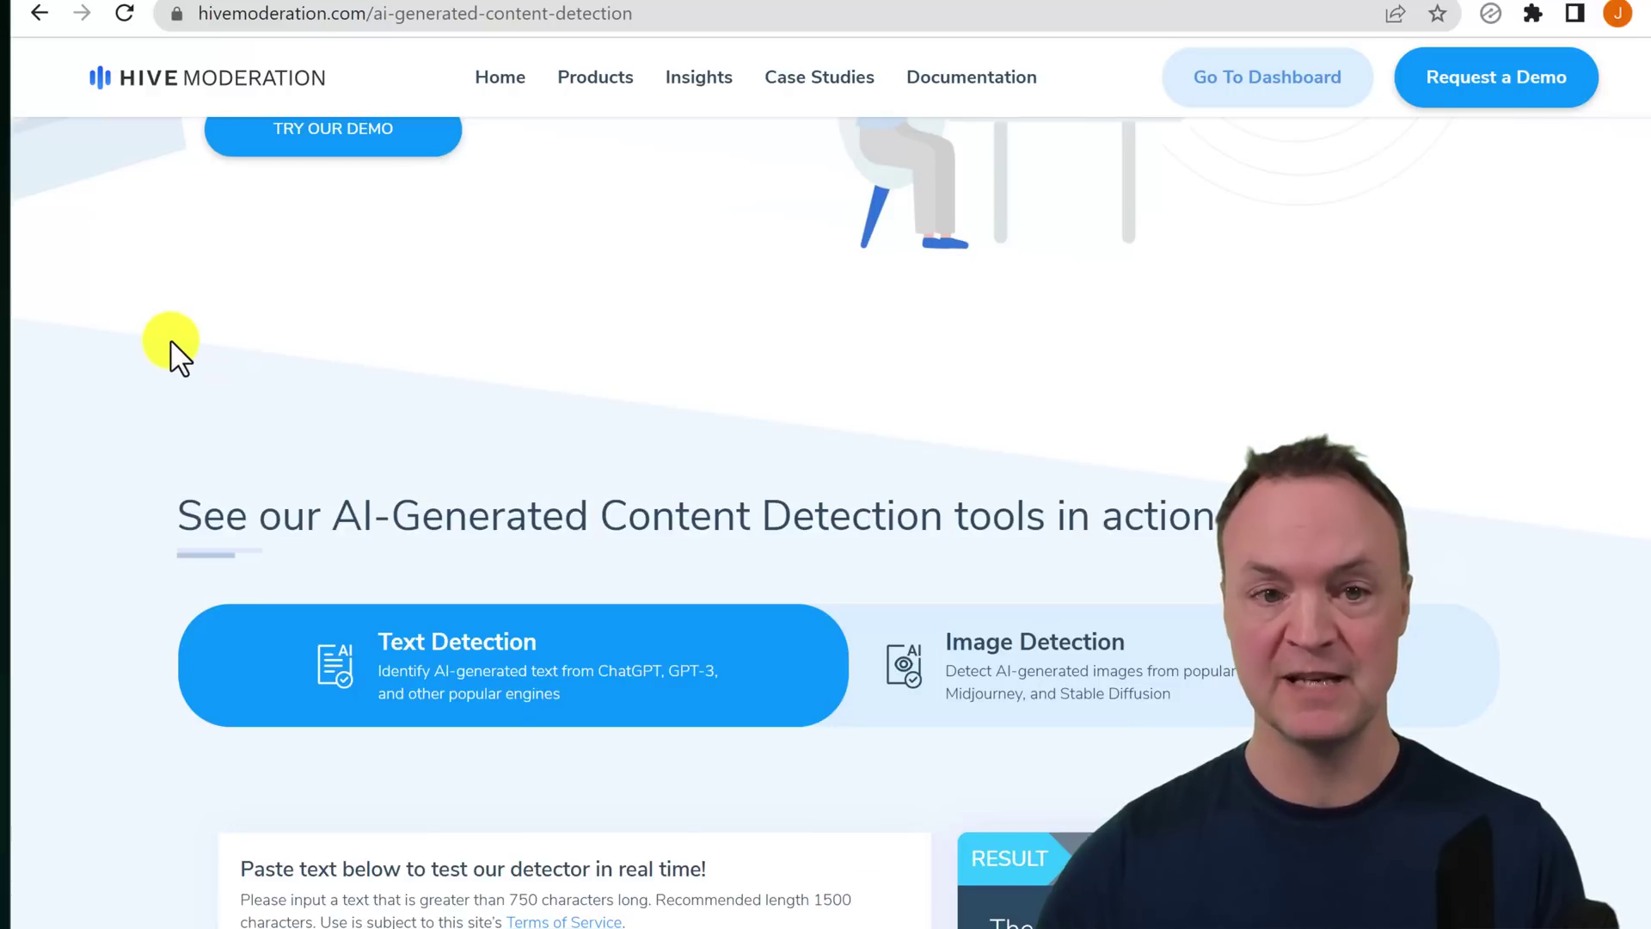